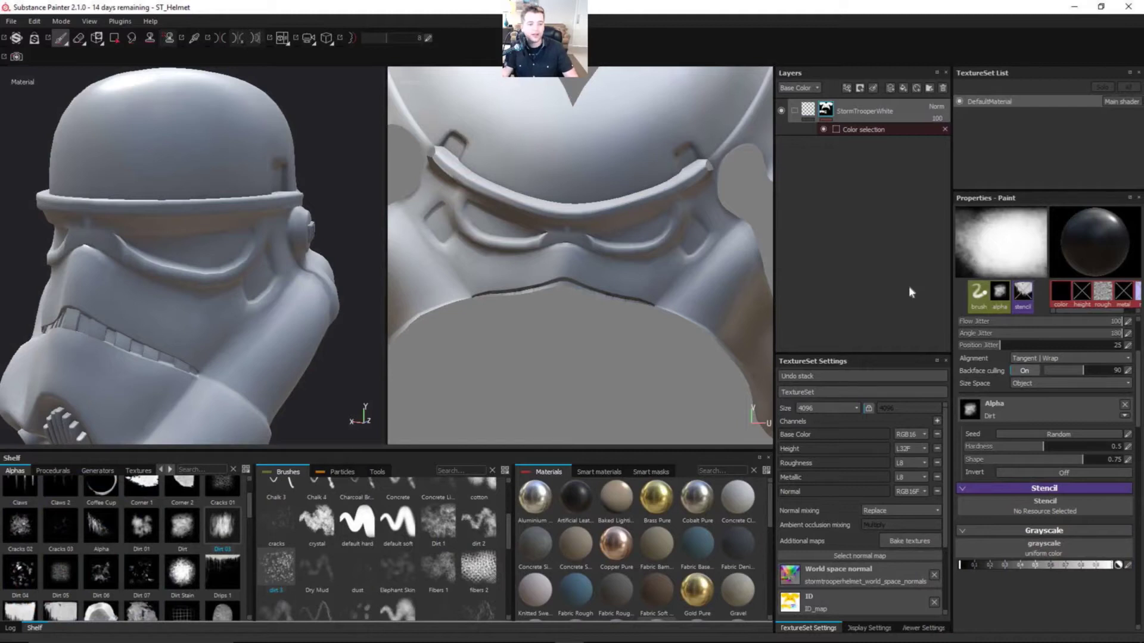
Step: Examine the helmet model from several angles and review the color selection mask settings on the StormTrooperWhite folder
{"action": "right_click_drag", "start_coordinate": [229, 258], "coordinate": [189, 263], "text": "alt"}
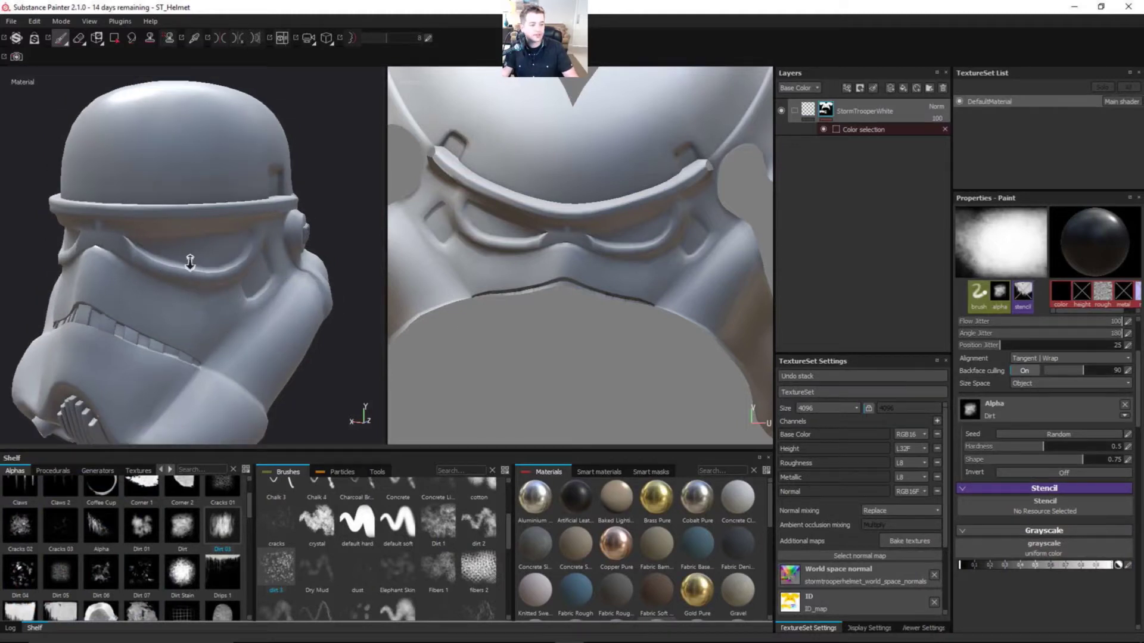
{"action": "middle_click_drag", "start_coordinate": [200, 255], "coordinate": [221, 205], "text": "alt"}
{"action": "right_click_drag", "start_coordinate": [222, 204], "coordinate": [215, 219], "text": "alt"}
{"action": "middle_click_drag", "start_coordinate": [216, 220], "coordinate": [215, 238], "text": "alt"}
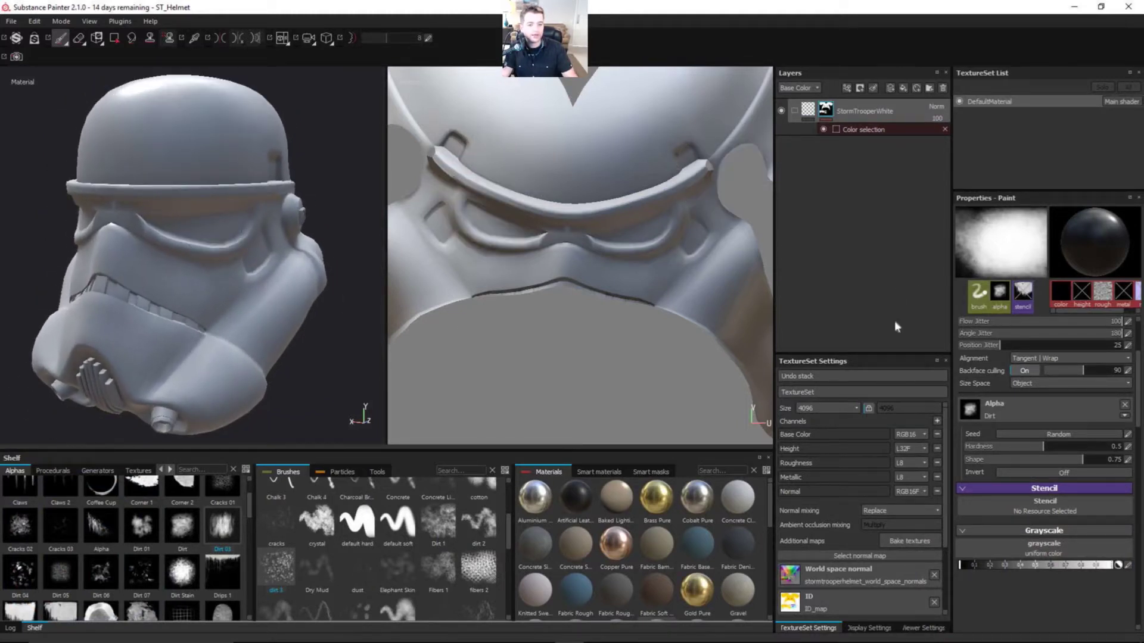
{"action": "left_click", "coordinate": [881, 128]}
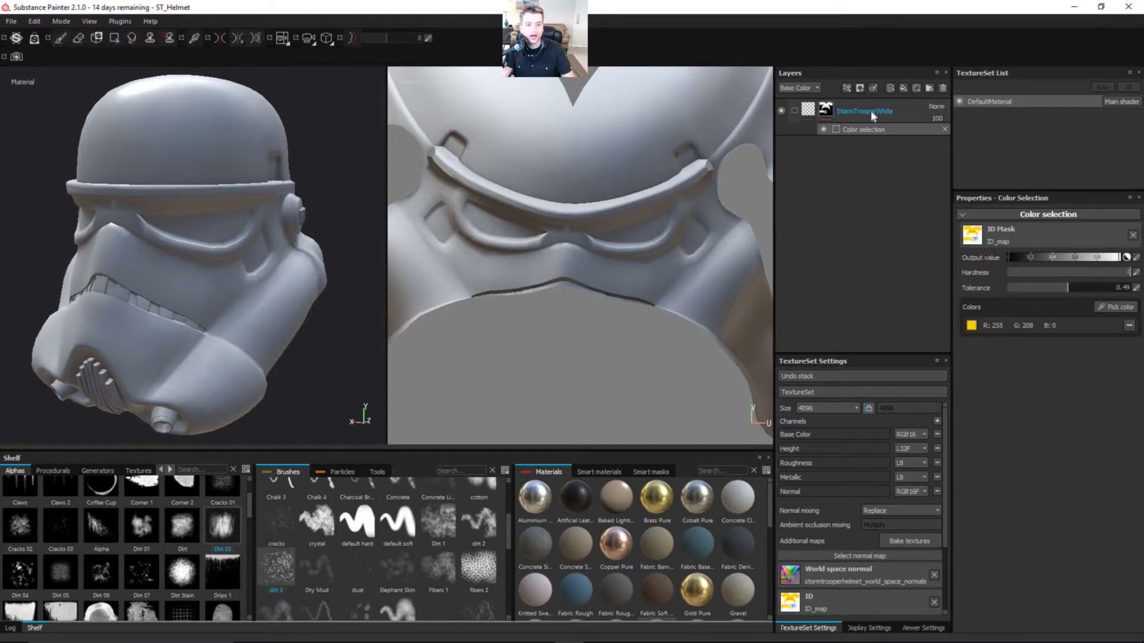
{"action": "right_click", "coordinate": [903, 115]}
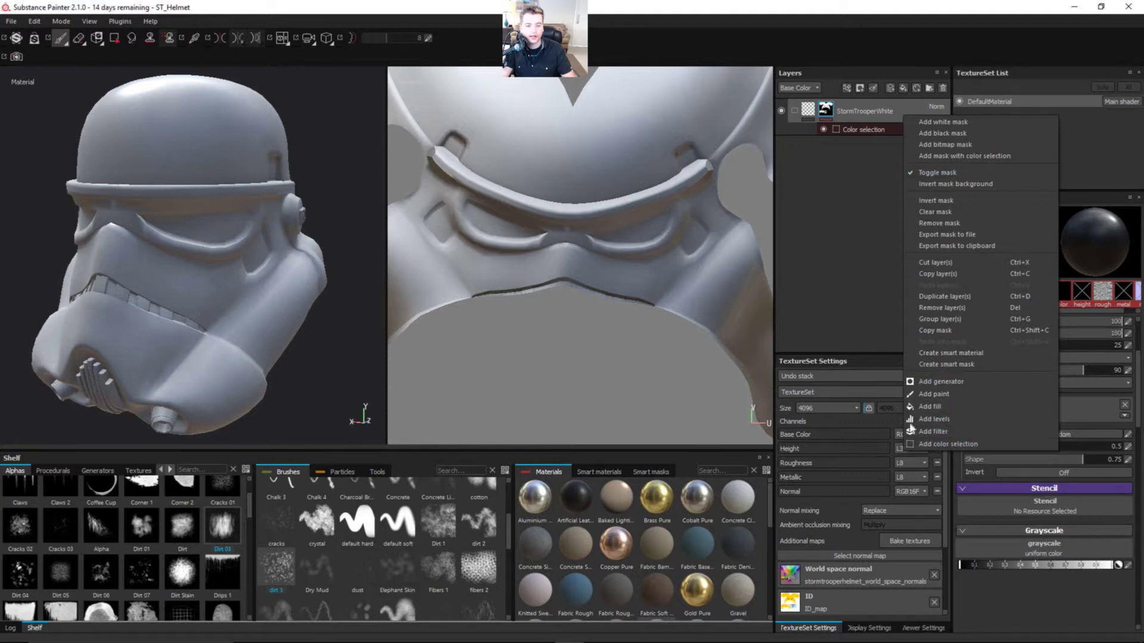
{"action": "left_click", "coordinate": [859, 203]}
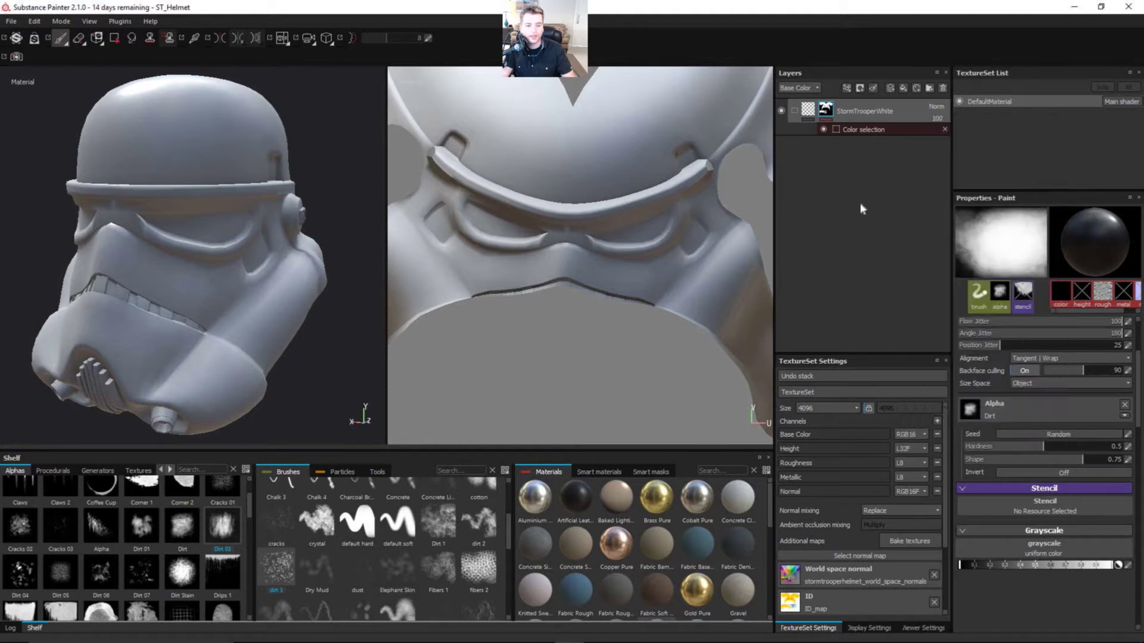
{"action": "left_click", "coordinate": [897, 129]}
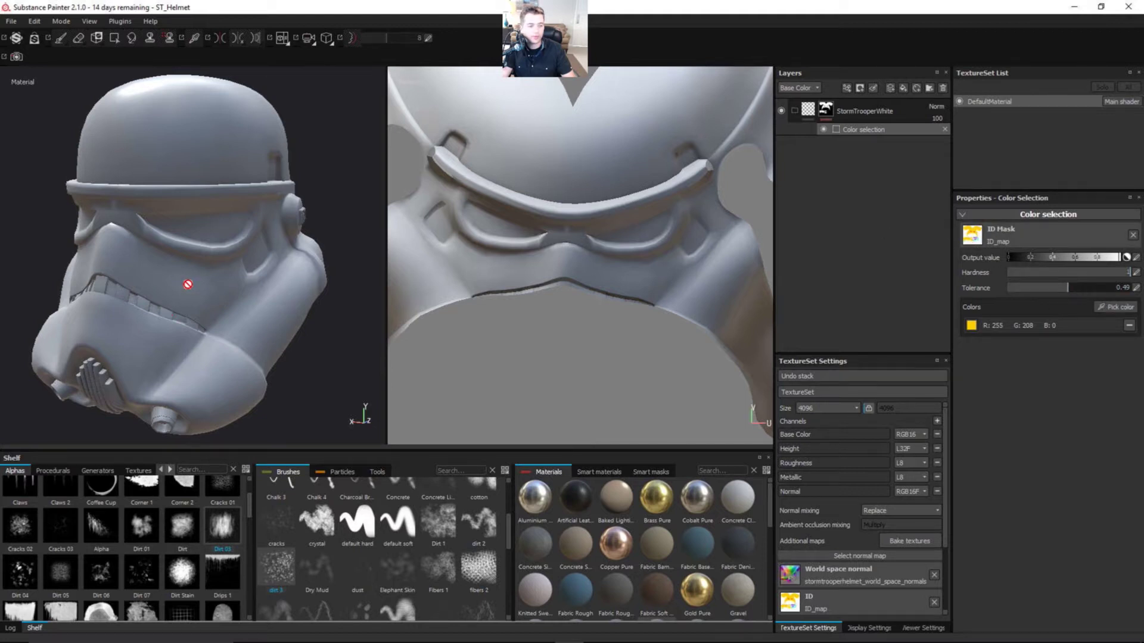
{"action": "left_click_drag", "start_coordinate": [179, 286], "coordinate": [214, 135], "text": "alt"}
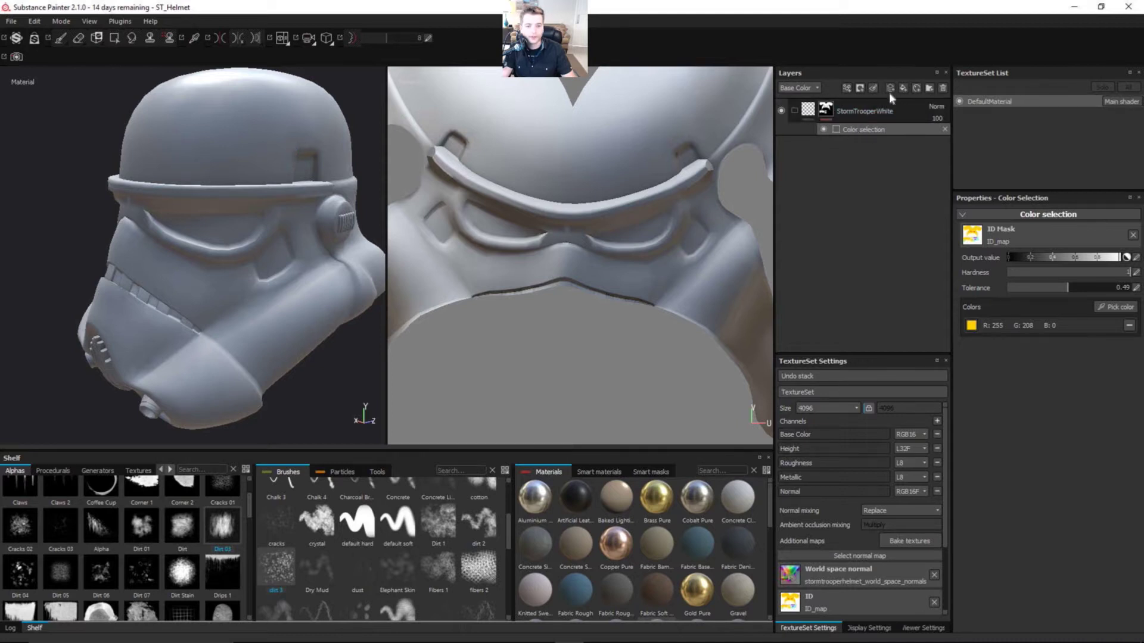
Step: Add a new folder, nest it inside the StormTrooperWhite folder, and name it WhitePlastic
{"action": "left_click", "coordinate": [895, 114]}
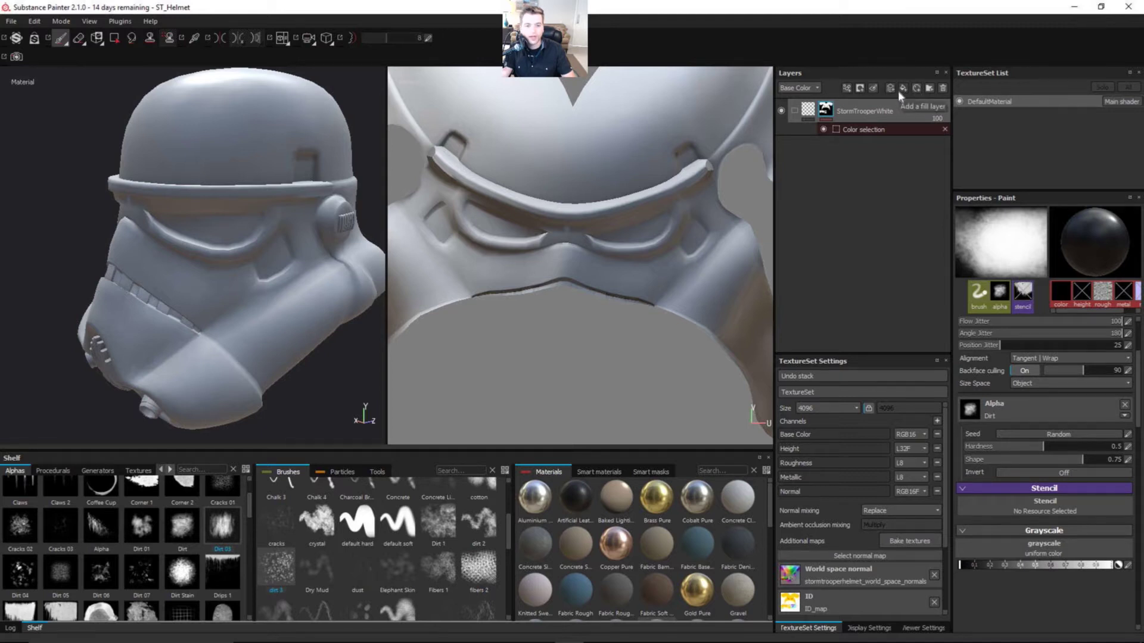
{"action": "left_click", "coordinate": [929, 88]}
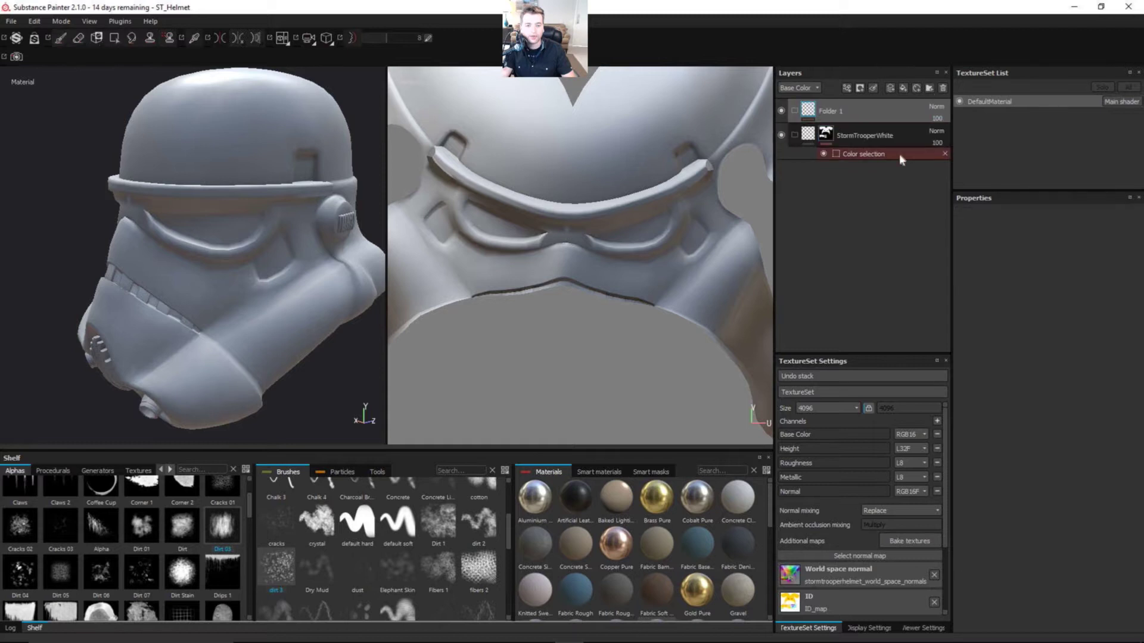
{"action": "left_click_drag", "start_coordinate": [804, 135], "coordinate": [866, 149]}
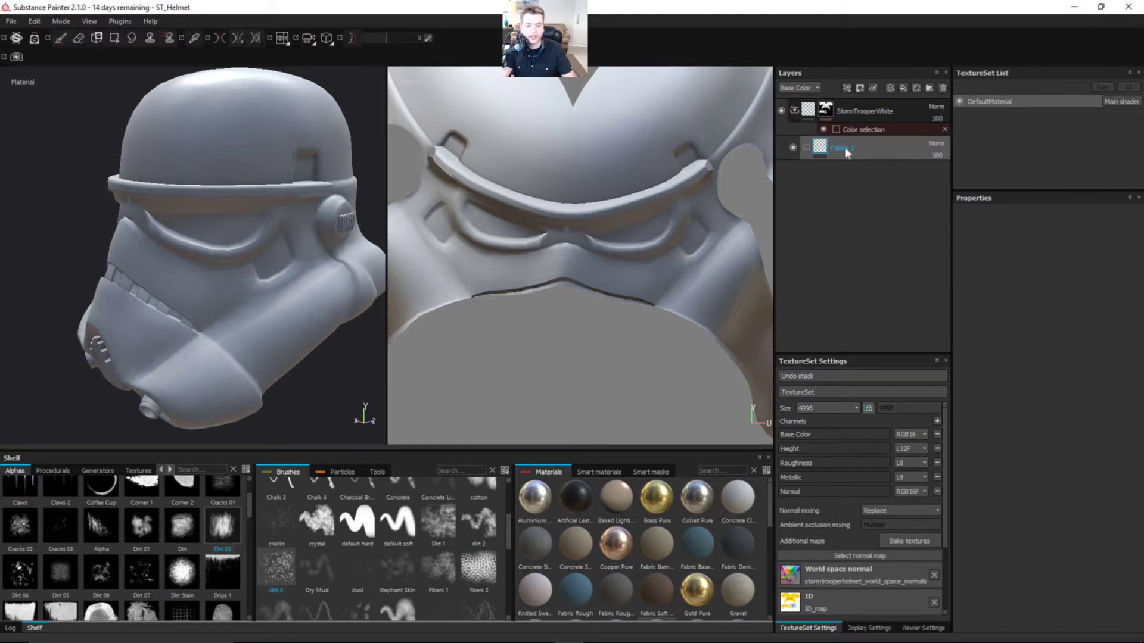
{"action": "double_click", "coordinate": [841, 148]}
{"action": "type", "text": "WhitePl"}
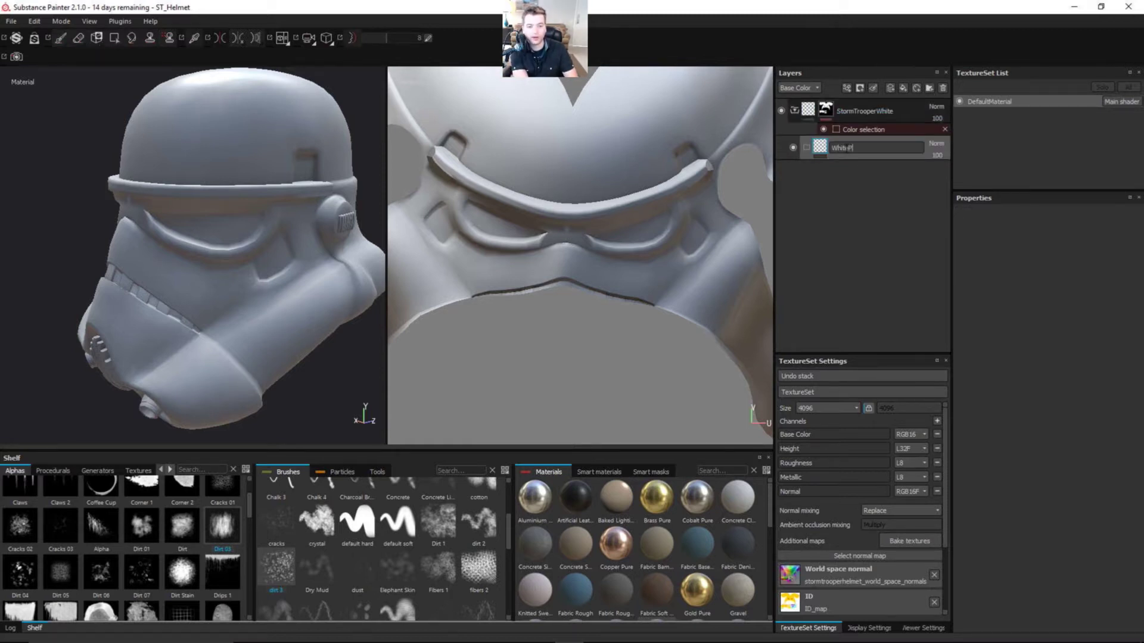
{"action": "type", "text": "astic"}
{"action": "key", "text": "Return"}
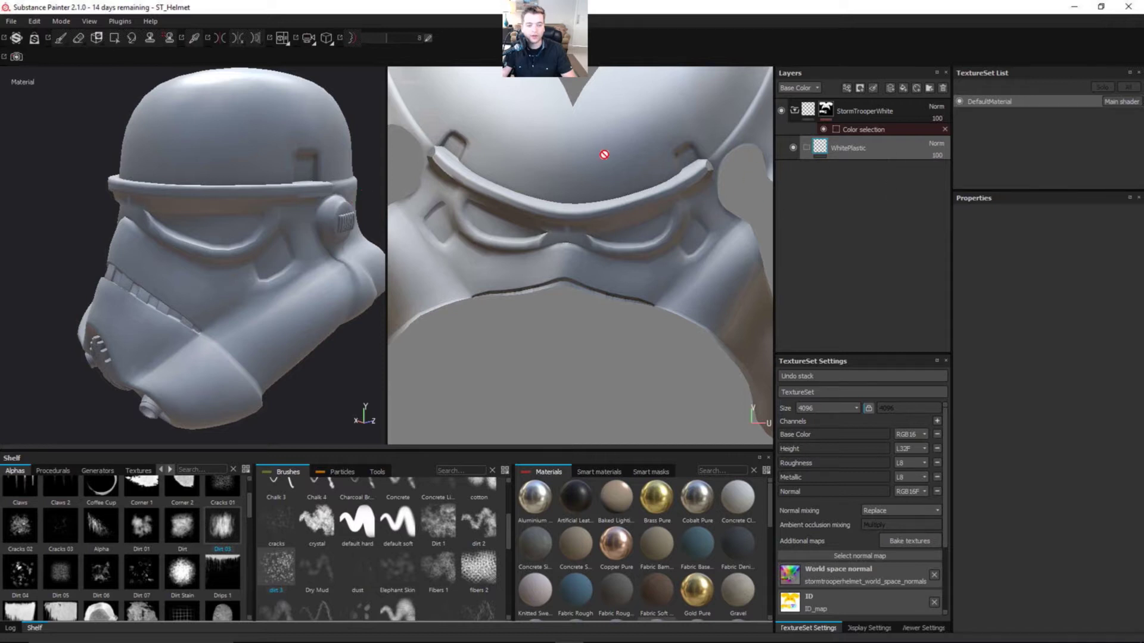
Step: Add a second subfolder in StormTrooperWhite, name it MetalBase, and place it below WhitePlastic
{"action": "left_click", "coordinate": [929, 88]}
{"action": "double_click", "coordinate": [842, 148]}
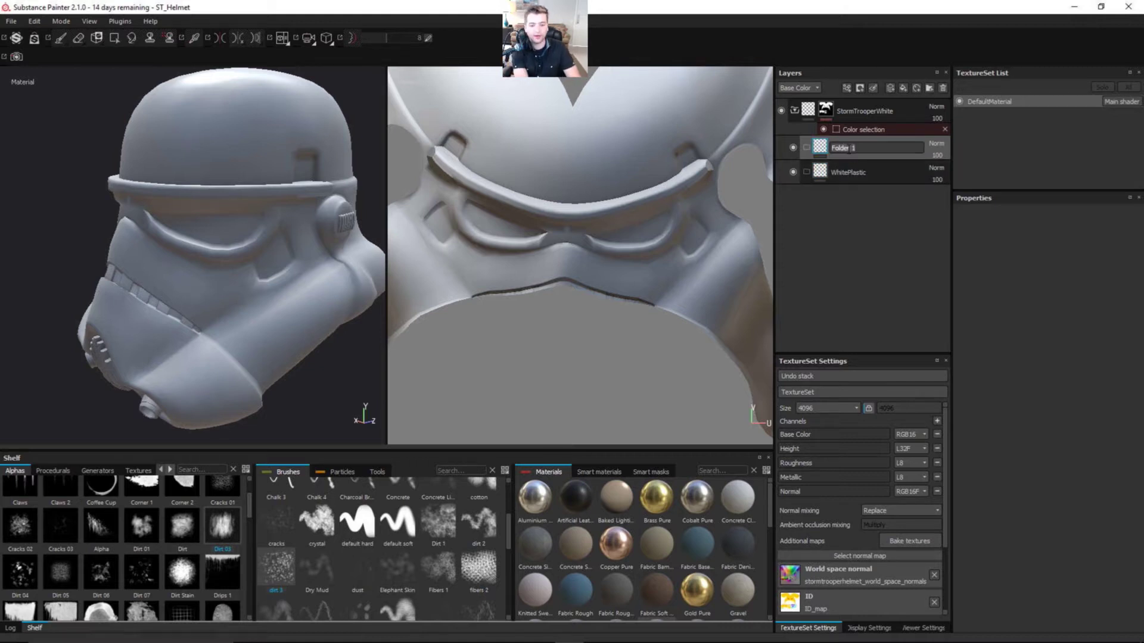
{"action": "type", "text": "Metal"}
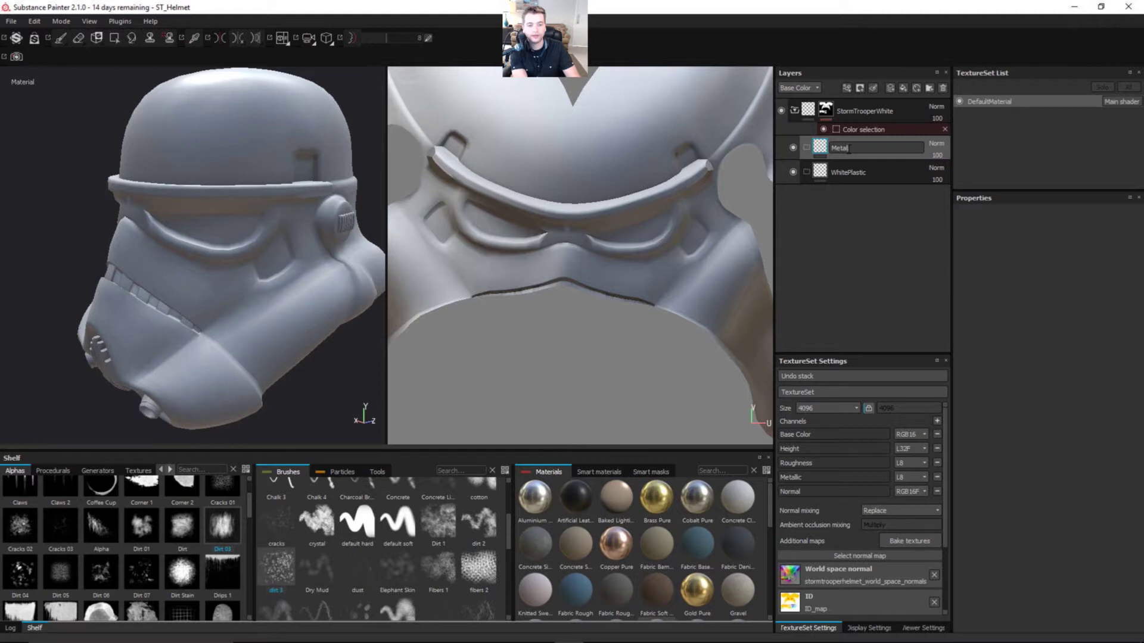
{"action": "type", "text": "Inside"}
{"action": "key", "text": "Return"}
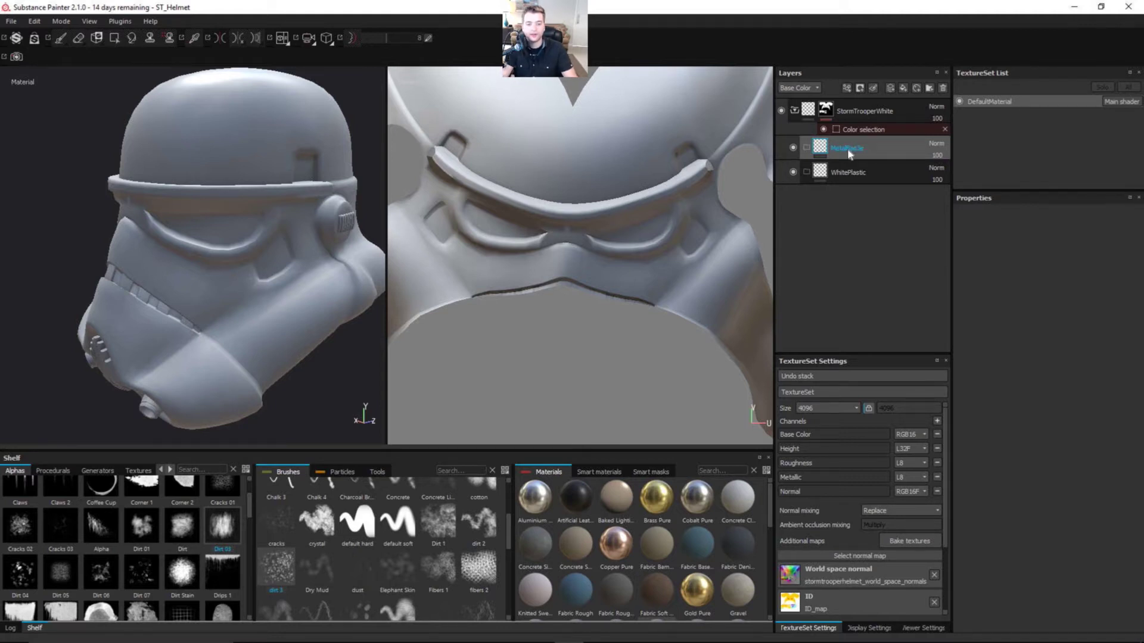
{"action": "double_click", "coordinate": [850, 153]}
{"action": "type", "text": "MetalBase"}
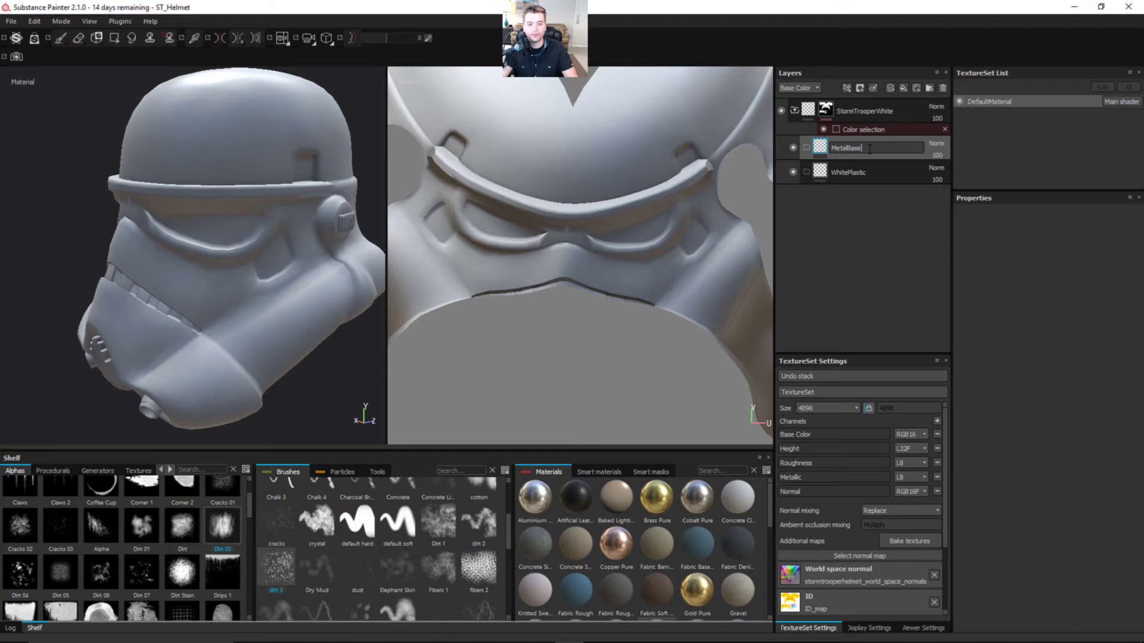
{"action": "key", "text": "Return"}
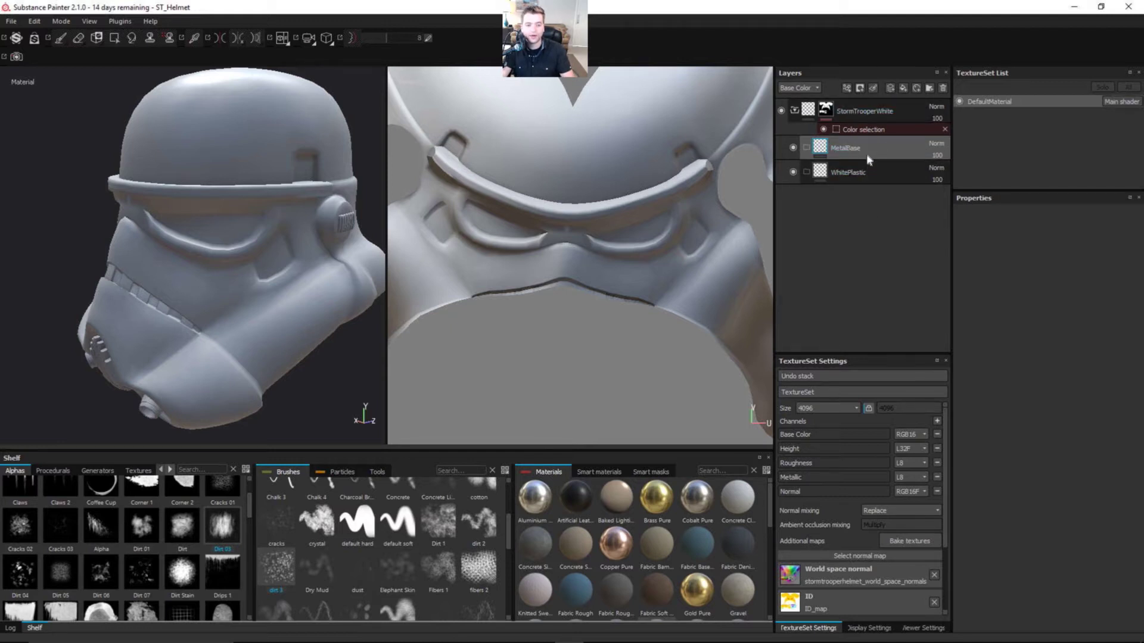
{"action": "left_click_drag", "start_coordinate": [866, 154], "coordinate": [870, 115]}
Step: Add a fill layer inside the MetalBase folder and name it MetallicFill
{"action": "double_click", "coordinate": [858, 172]}
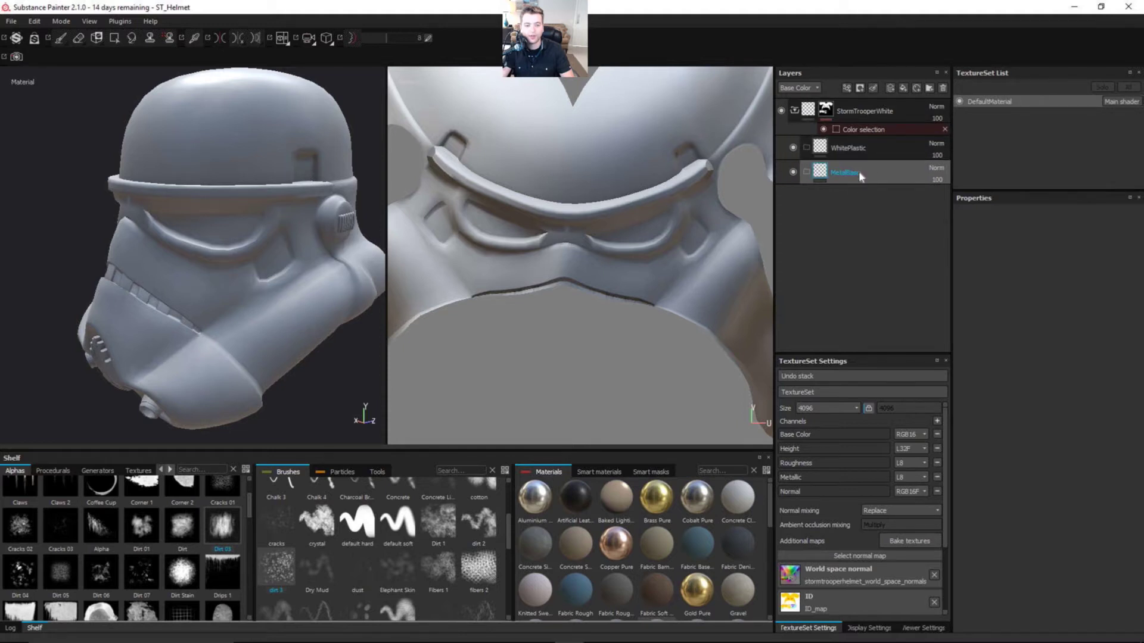
{"action": "left_click", "coordinate": [903, 89]}
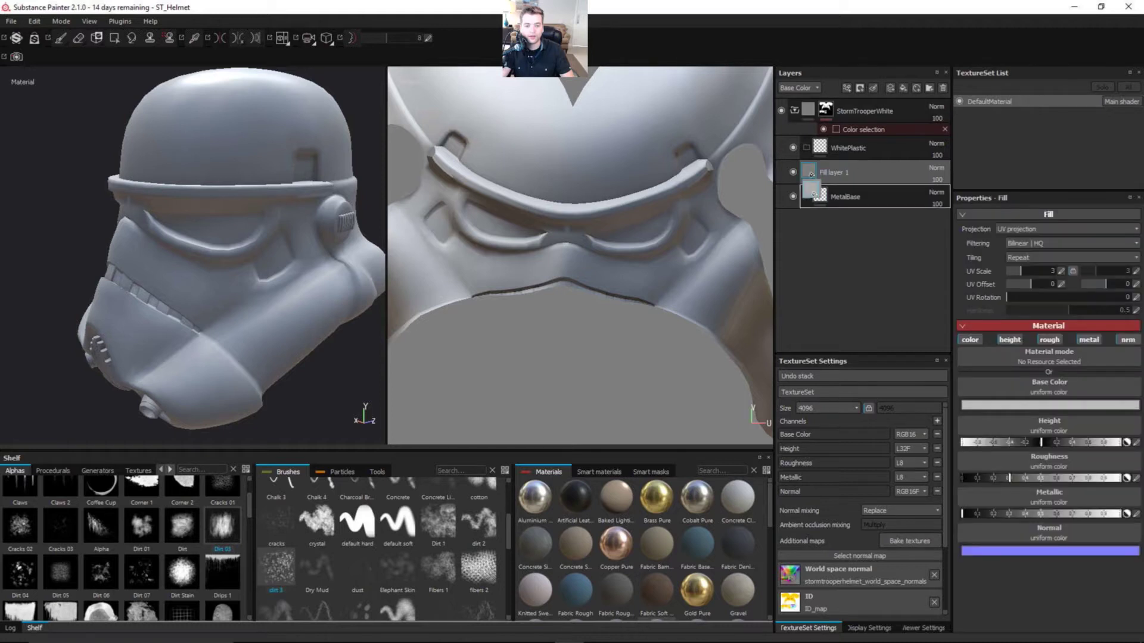
{"action": "left_click_drag", "start_coordinate": [848, 198], "coordinate": [852, 199]}
{"action": "double_click", "coordinate": [852, 199]}
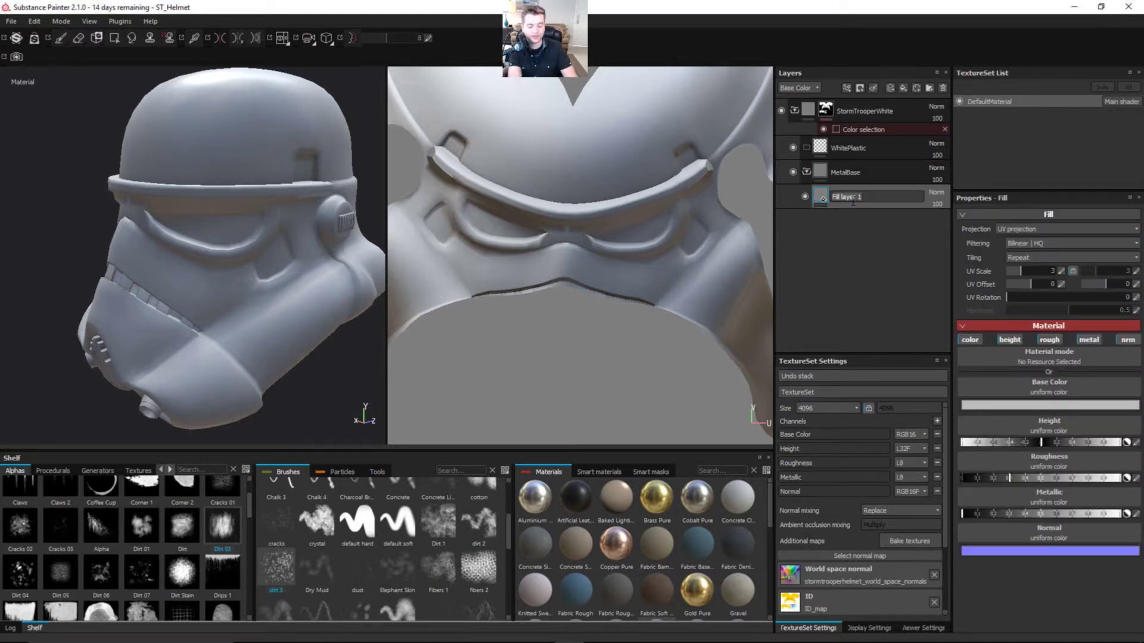
{"action": "type", "text": "Matl"}
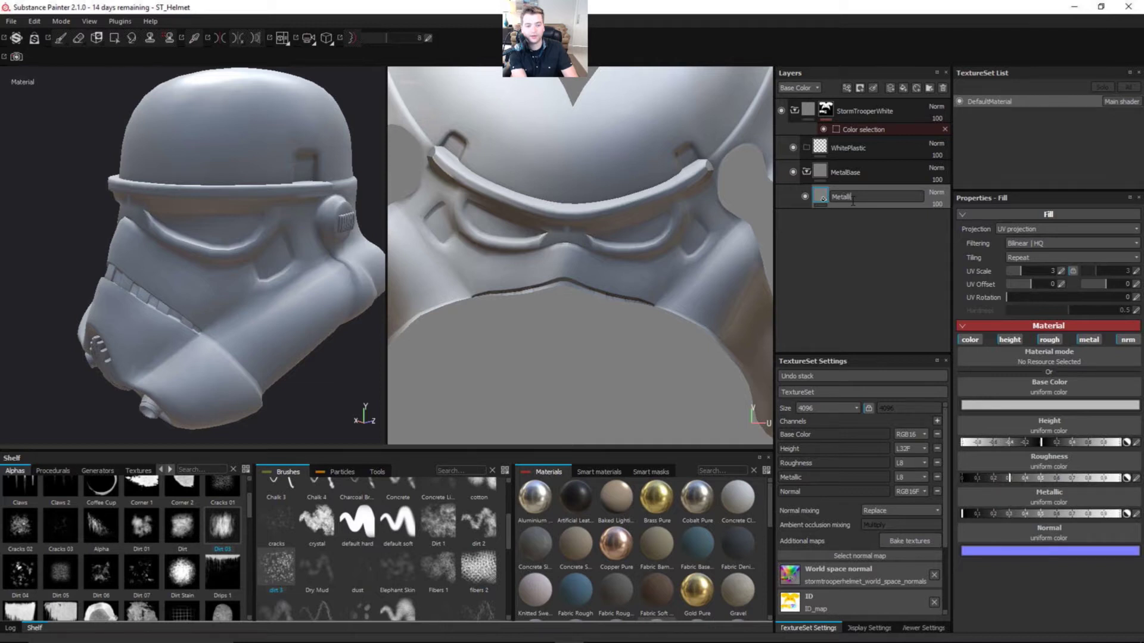
{"action": "key", "text": "Return"}
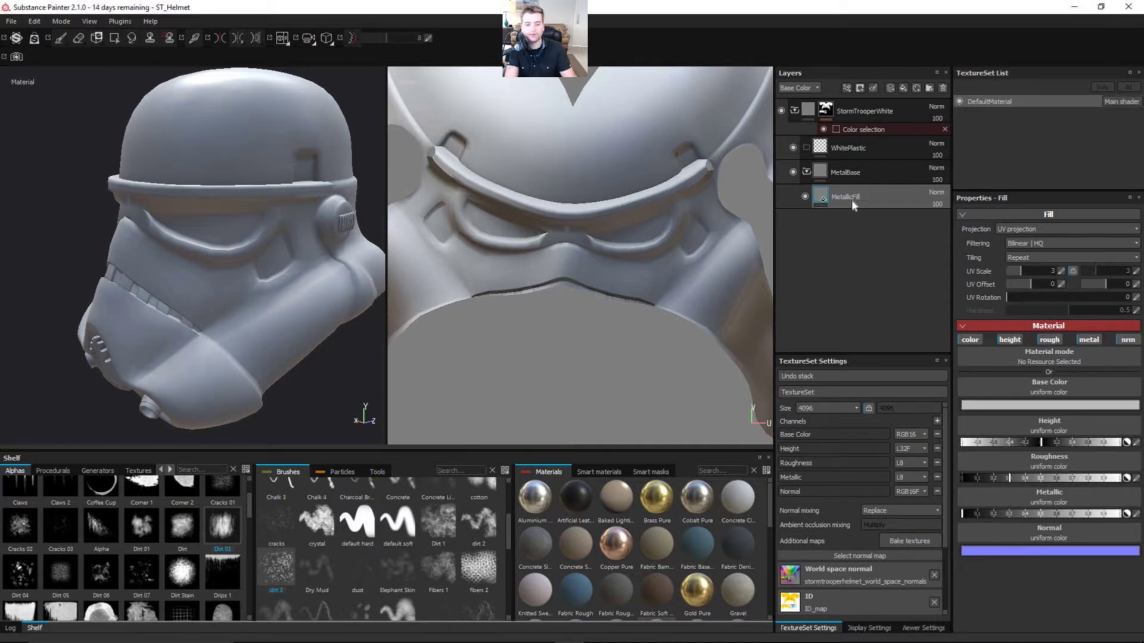
Step: Restrict the MetallicFill layer to the metal channel only and raise its metallic value to the maximum
{"action": "left_click", "coordinate": [1010, 339]}
{"action": "left_click", "coordinate": [970, 339]}
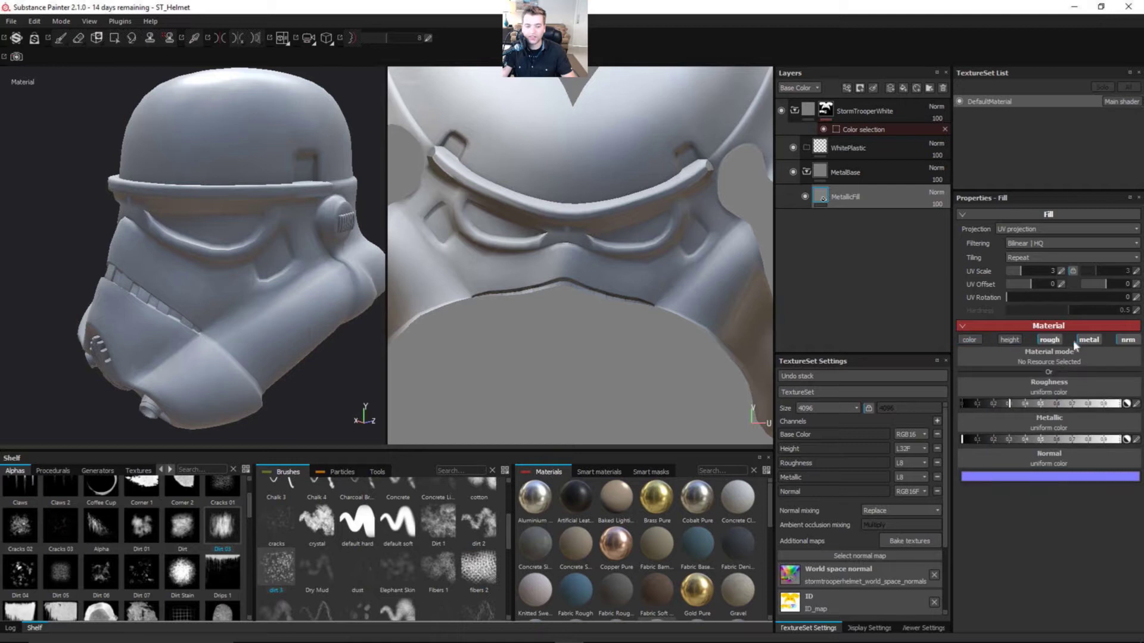
{"action": "left_click", "coordinate": [1049, 339]}
{"action": "left_click", "coordinate": [1128, 339]}
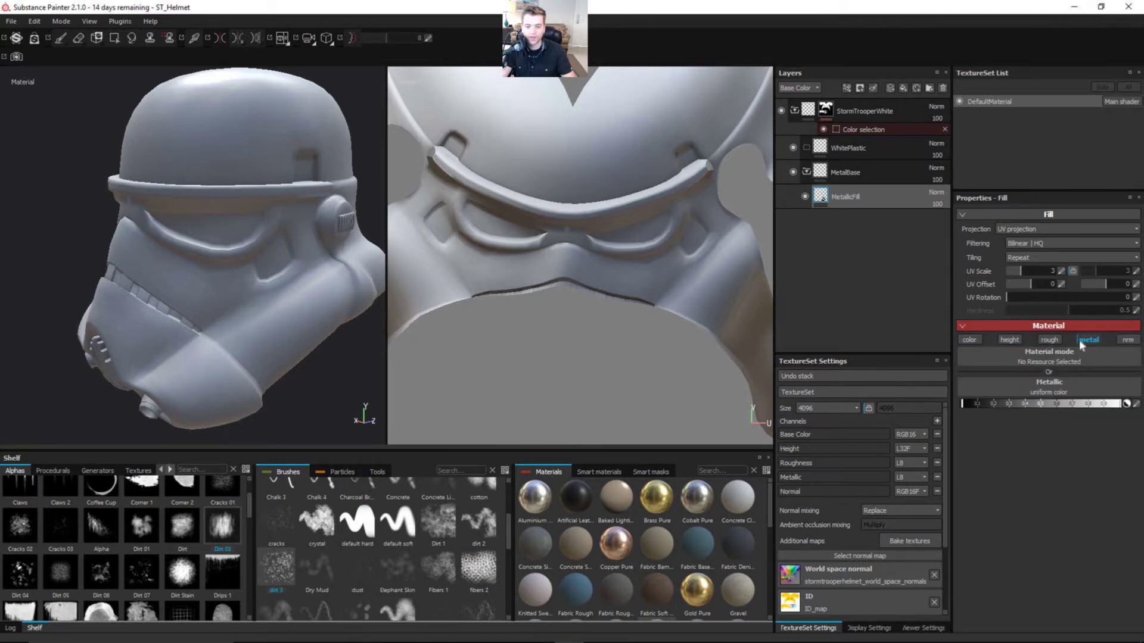
{"action": "left_click_drag", "start_coordinate": [971, 404], "coordinate": [1120, 405]}
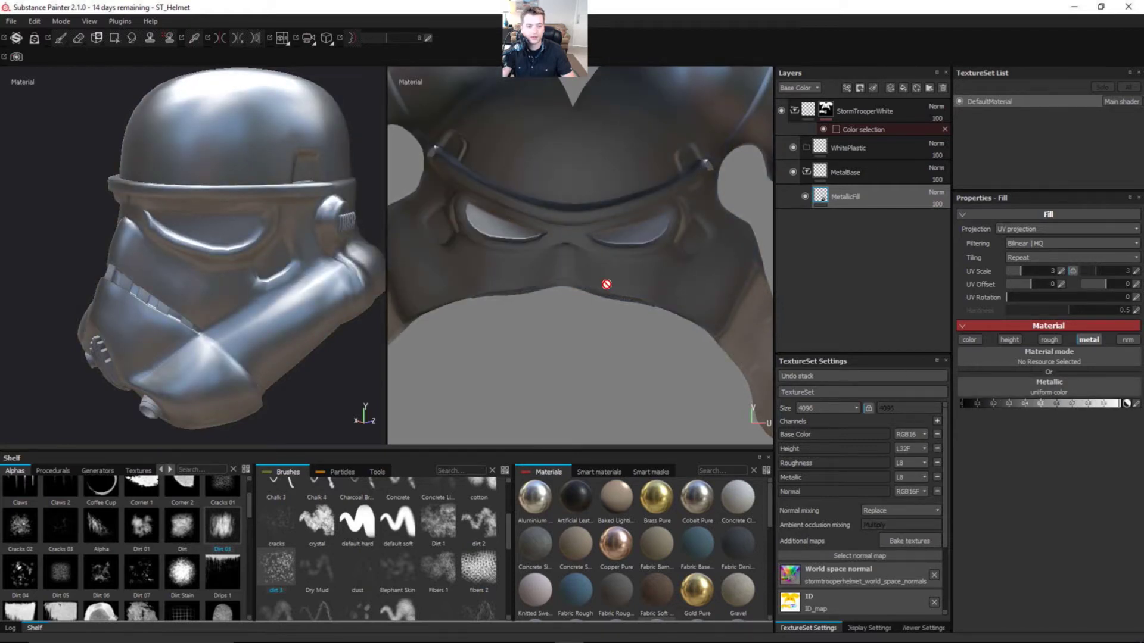
{"action": "left_click_drag", "start_coordinate": [232, 234], "coordinate": [256, 221], "text": "alt"}
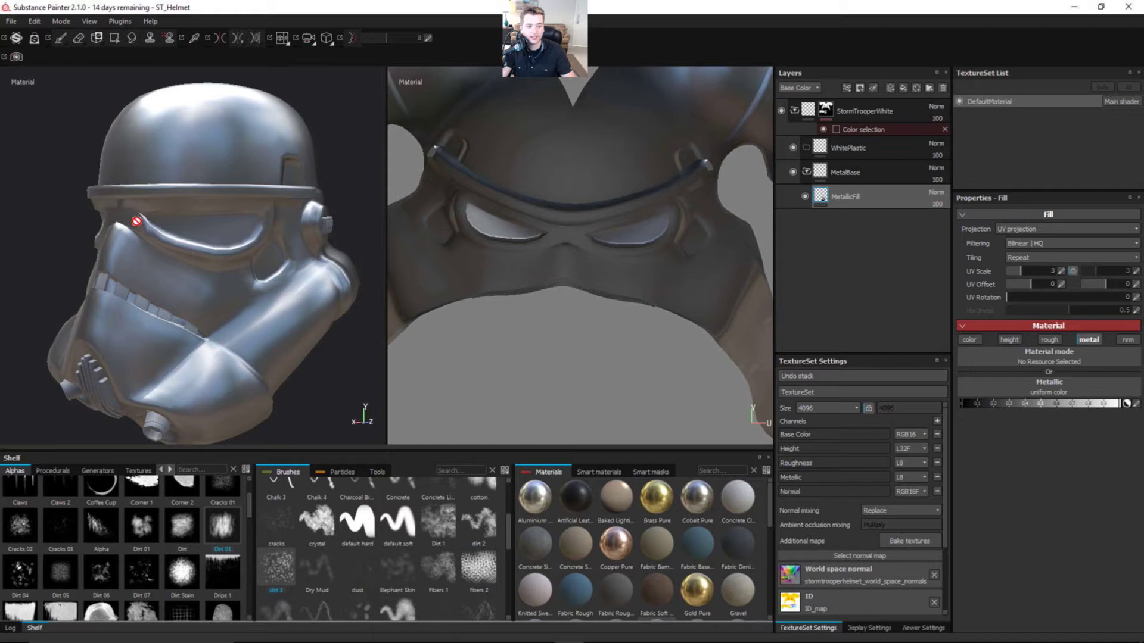
Step: Add another fill layer above MetallicFill in the MetalBase folder and name it BaseMetalFillColor
{"action": "left_click", "coordinate": [905, 90]}
{"action": "double_click", "coordinate": [858, 202]}
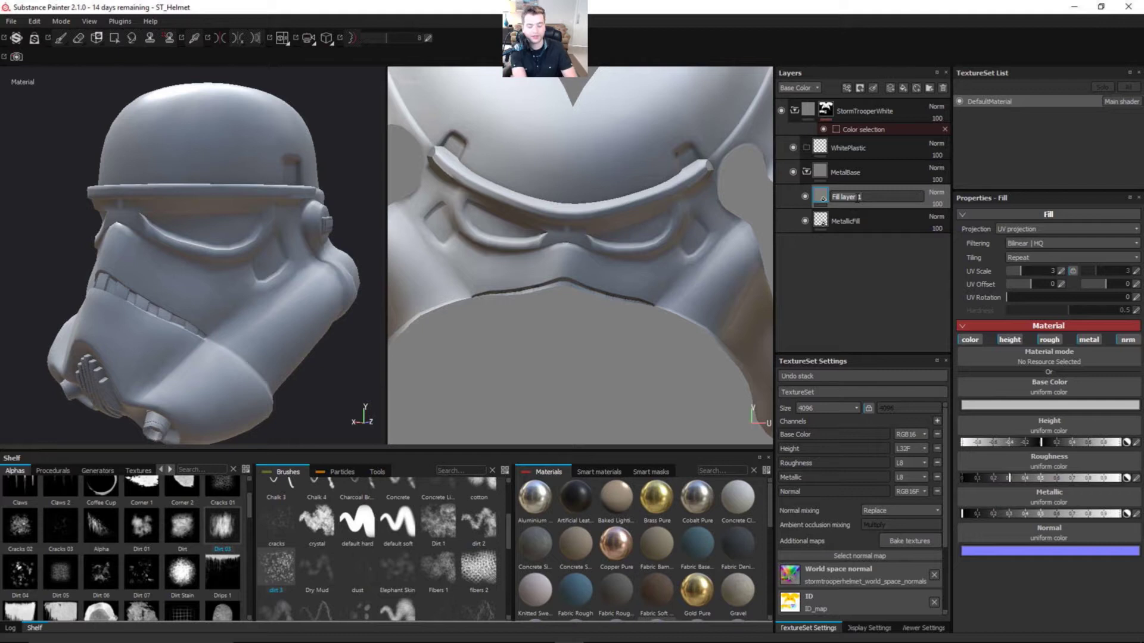
{"action": "type", "text": "BaseMetalFillC"}
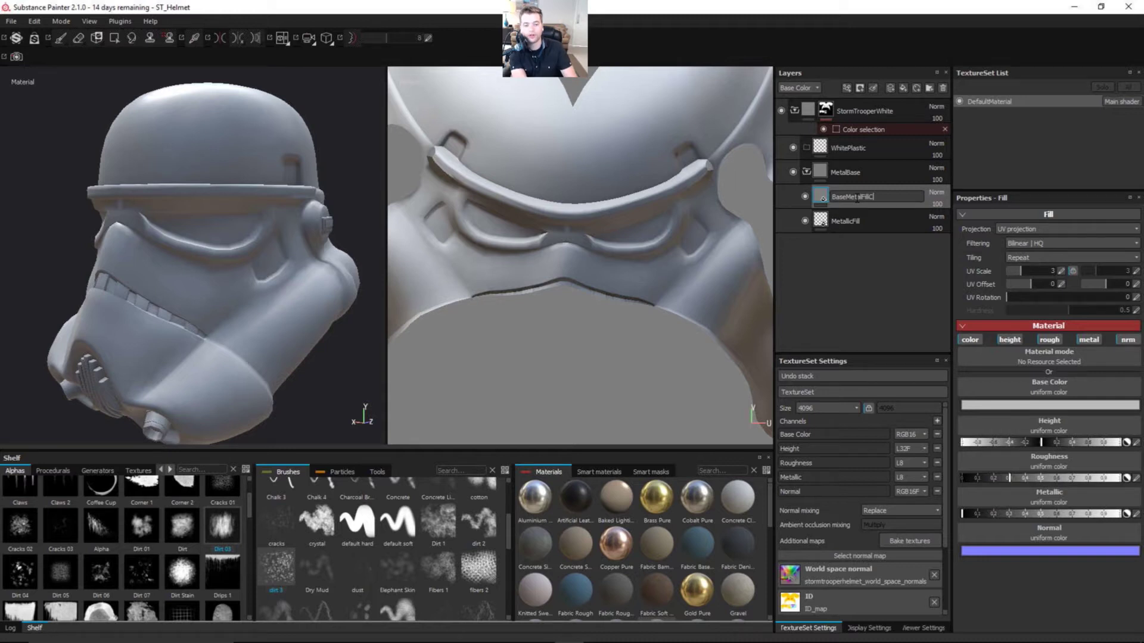
{"action": "type", "text": "olor"}
{"action": "key", "text": "Return"}
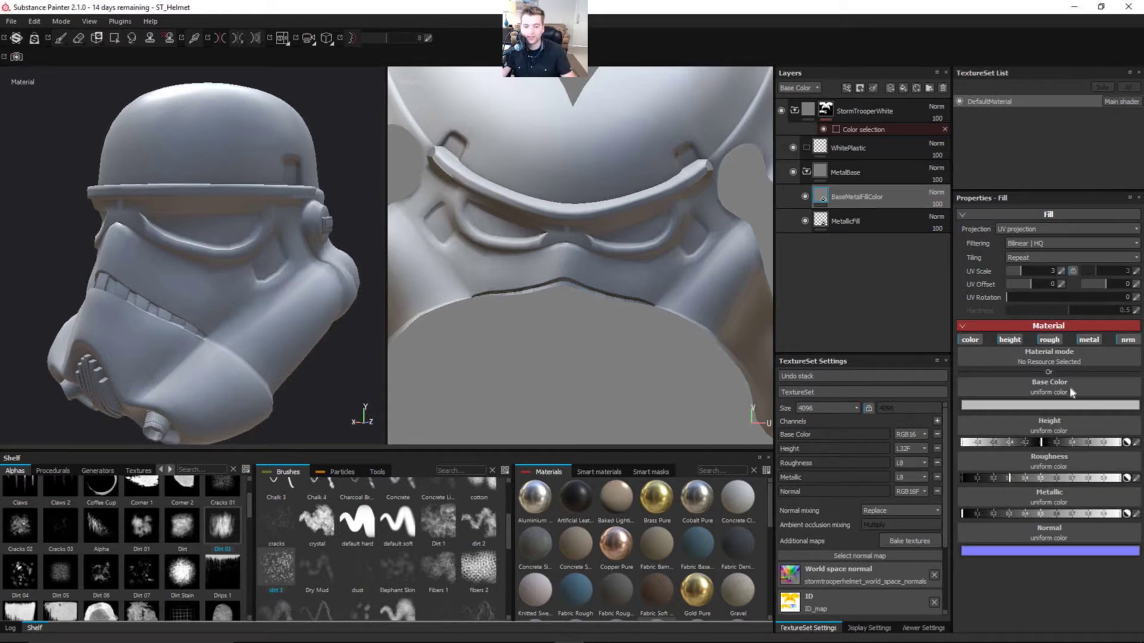
Step: Disable the normal, metal, rough and height channels on the BaseMetalFillColor layer, keeping only color
{"action": "left_click", "coordinate": [1128, 340]}
{"action": "left_click", "coordinate": [1089, 340]}
{"action": "left_click", "coordinate": [1049, 340]}
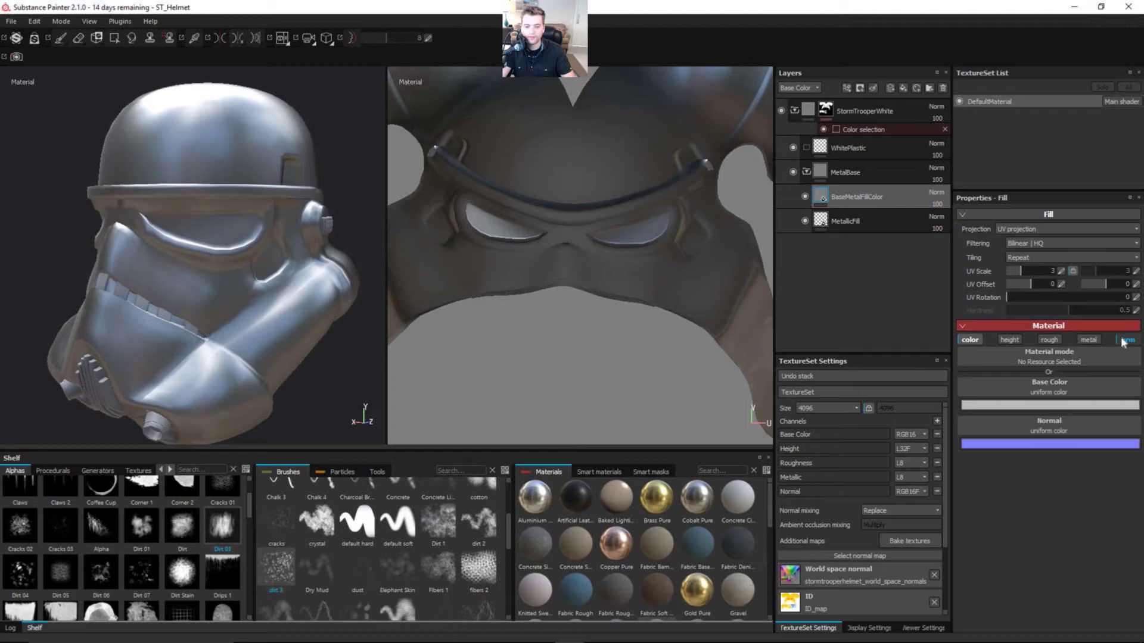
{"action": "left_click", "coordinate": [1010, 340]}
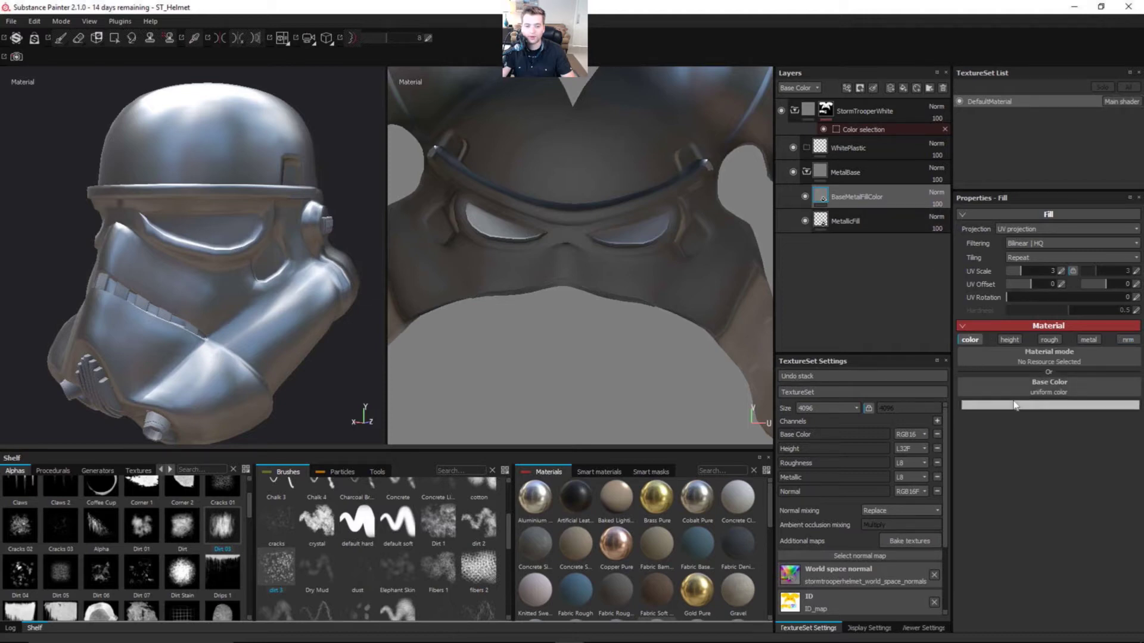
Step: Set the BaseMetalFillColor layer's base color to a neutral grey with a value of 0.587
{"action": "left_click", "coordinate": [1049, 405]}
{"action": "mouse_move", "coordinate": [1061, 376]}
{"action": "left_mouse_down"}
{"action": "mouse_move", "coordinate": [1062, 361]}
{"action": "mouse_move", "coordinate": [1070, 438]}
{"action": "mouse_move", "coordinate": [1071, 369]}
{"action": "left_mouse_up"}
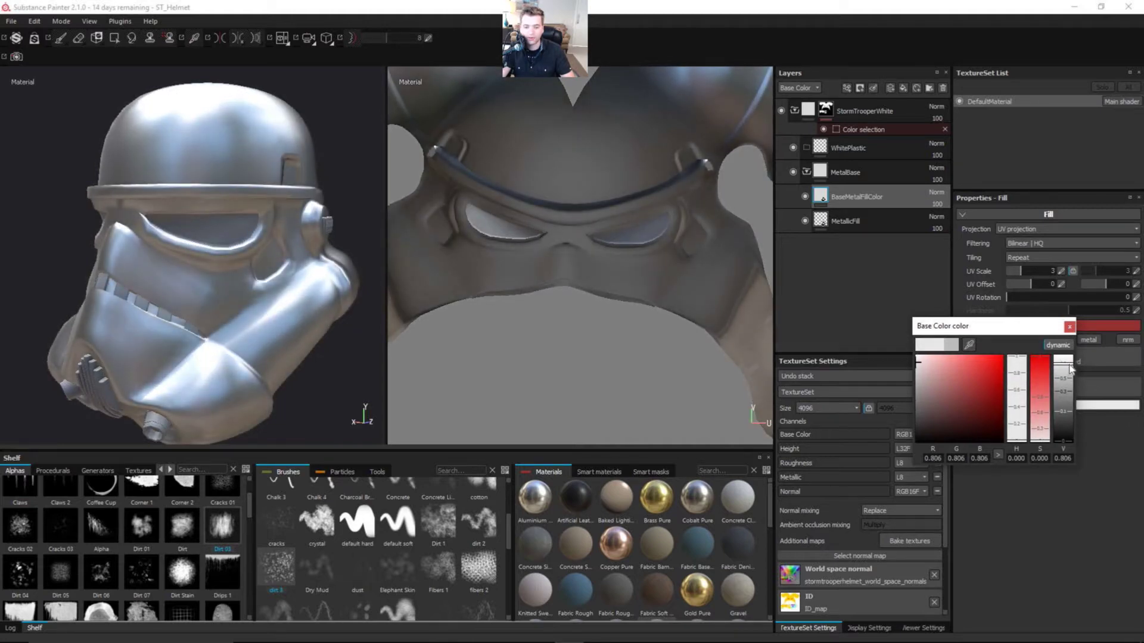
{"action": "left_click", "coordinate": [243, 195]}
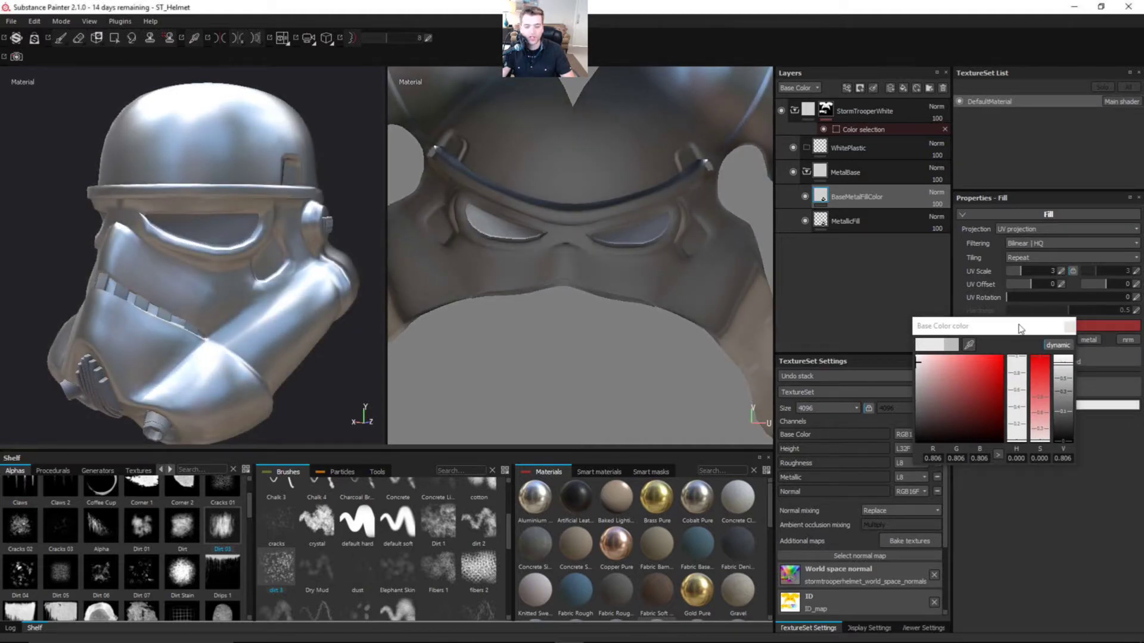
{"action": "left_click_drag", "start_coordinate": [1062, 375], "coordinate": [1060, 376]}
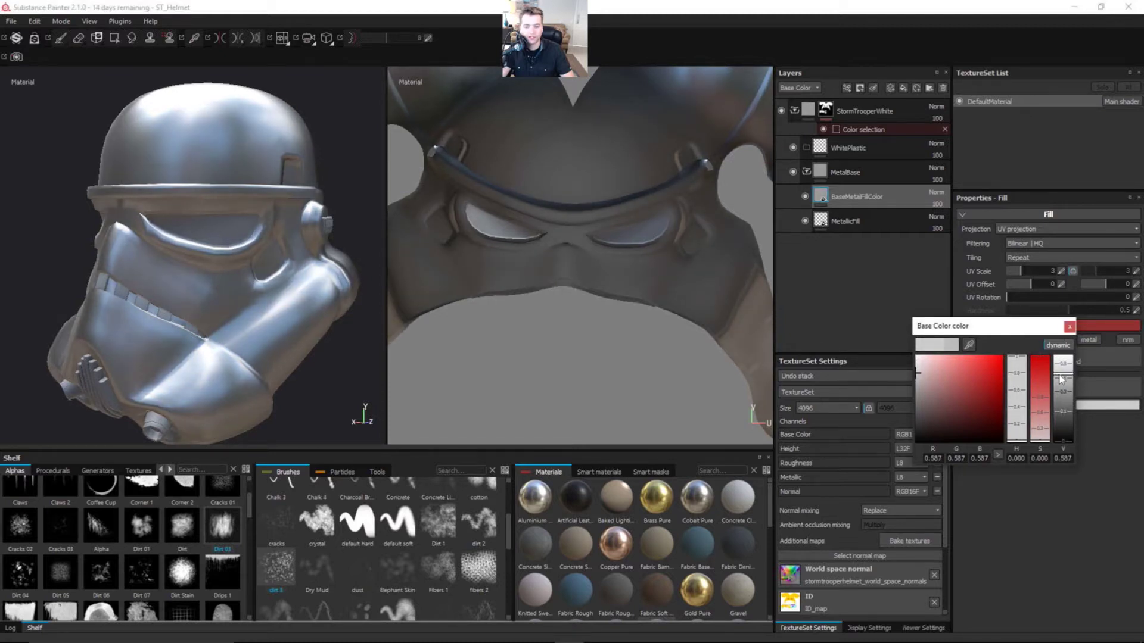
{"action": "left_click", "coordinate": [1070, 327]}
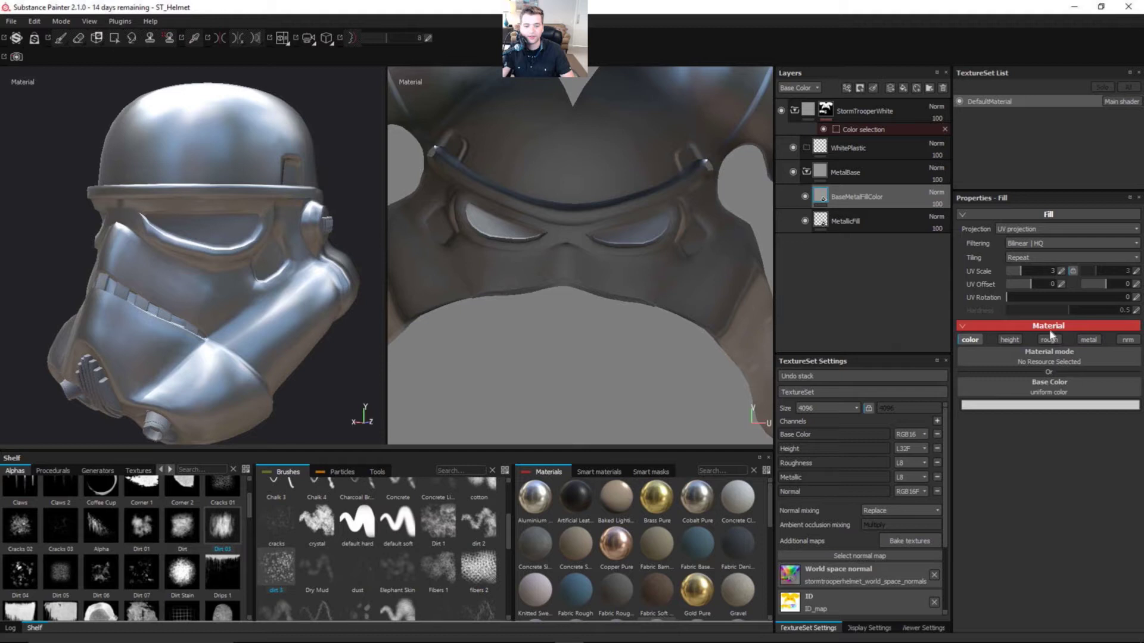
Step: Add another fill layer above BaseMetalFillColor in the MetalBase folder and name it FillRoughMetal
{"action": "left_click_drag", "start_coordinate": [230, 228], "coordinate": [266, 234], "text": "alt"}
{"action": "middle_click_drag", "start_coordinate": [267, 234], "coordinate": [206, 228], "text": "alt"}
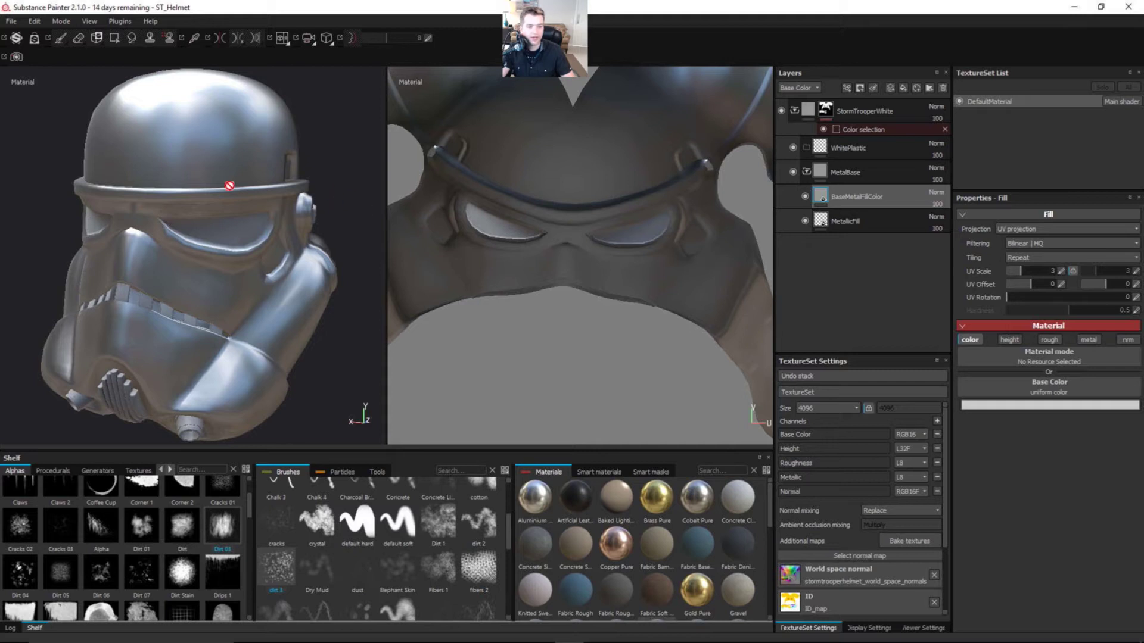
{"action": "left_click_drag", "start_coordinate": [229, 185], "coordinate": [187, 190], "text": "alt"}
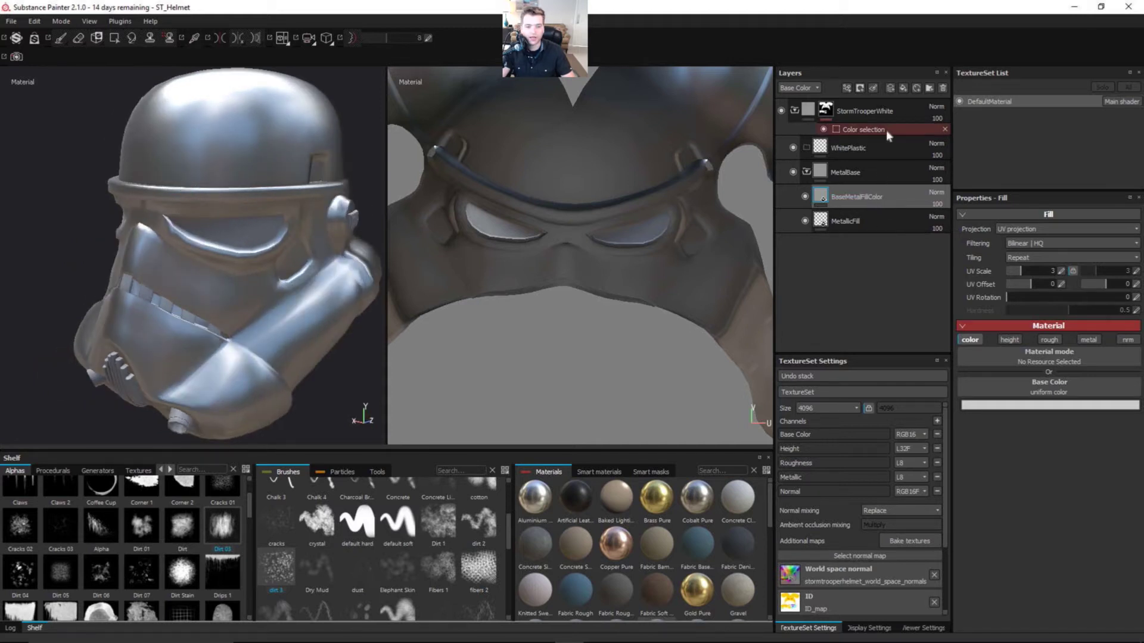
{"action": "left_click", "coordinate": [903, 88]}
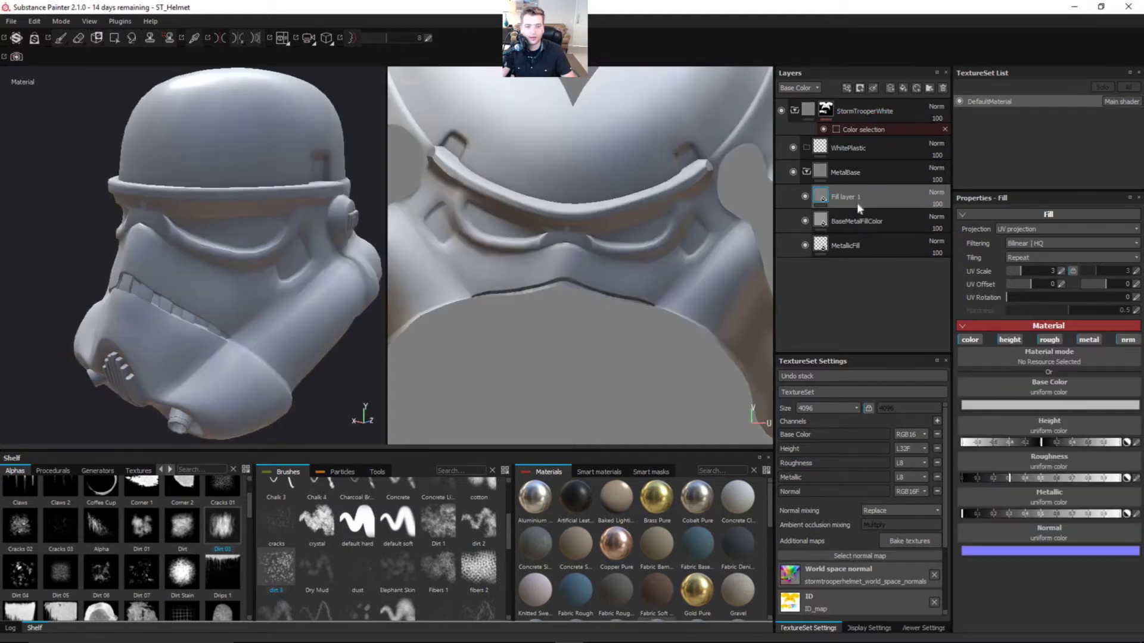
{"action": "double_click", "coordinate": [858, 198]}
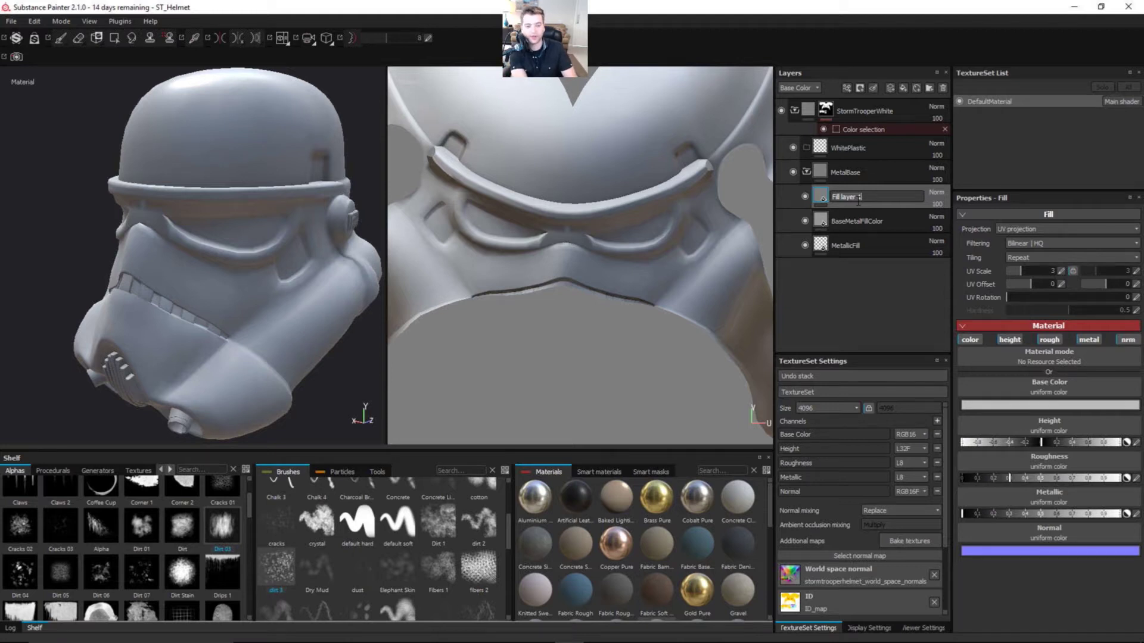
{"action": "type", "text": "FillRoughM"}
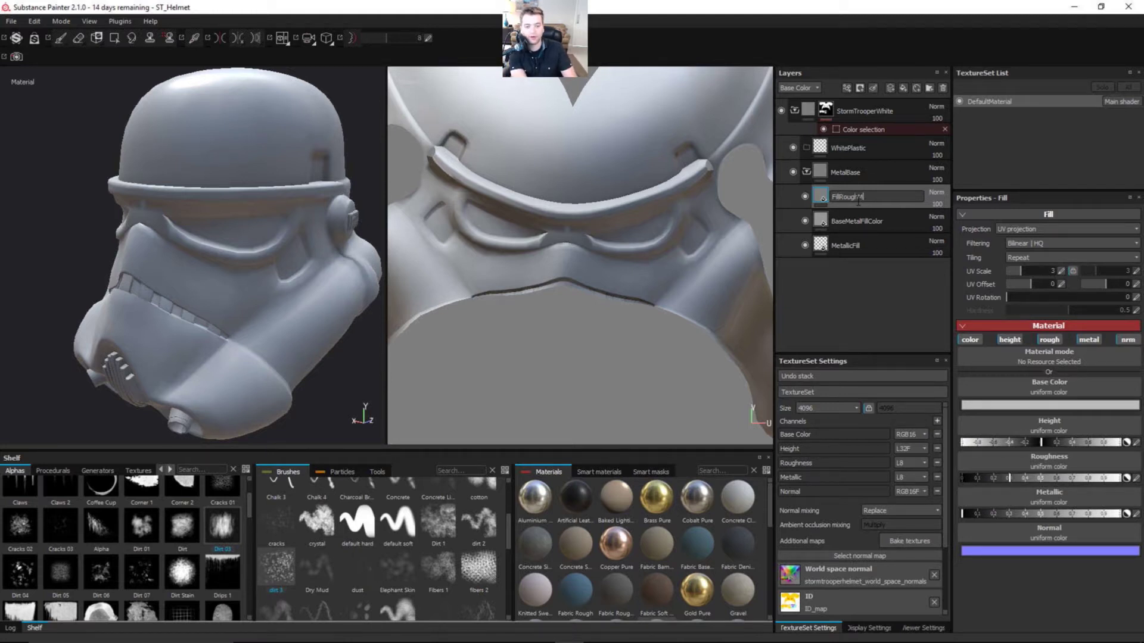
{"action": "type", "text": "etal"}
{"action": "key", "text": "Return"}
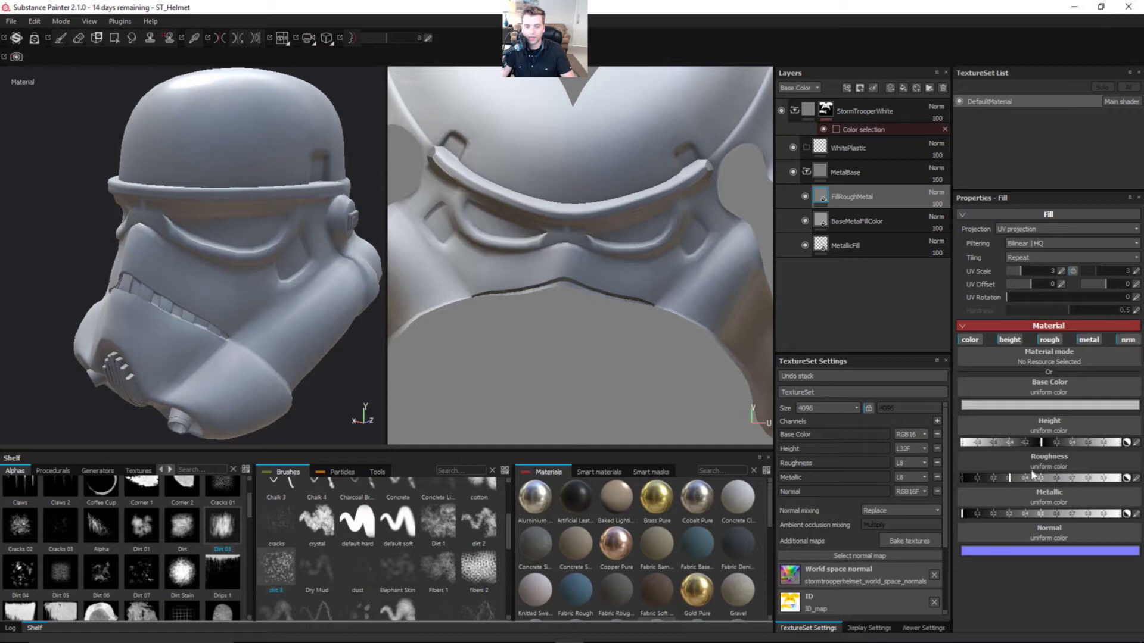
Step: Restrict the FillRoughMetal layer to the rough channel only and lower its roughness to about 0.06
{"action": "left_click", "coordinate": [1010, 340]}
{"action": "left_click", "coordinate": [969, 339]}
{"action": "left_click", "coordinate": [1128, 339]}
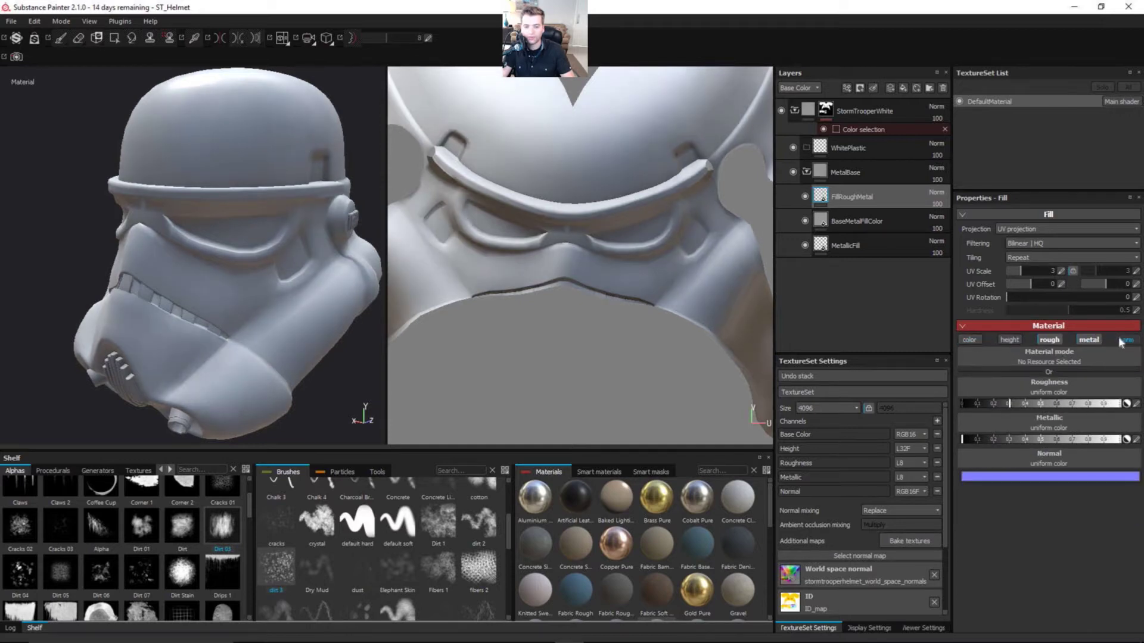
{"action": "left_click", "coordinate": [1087, 340]}
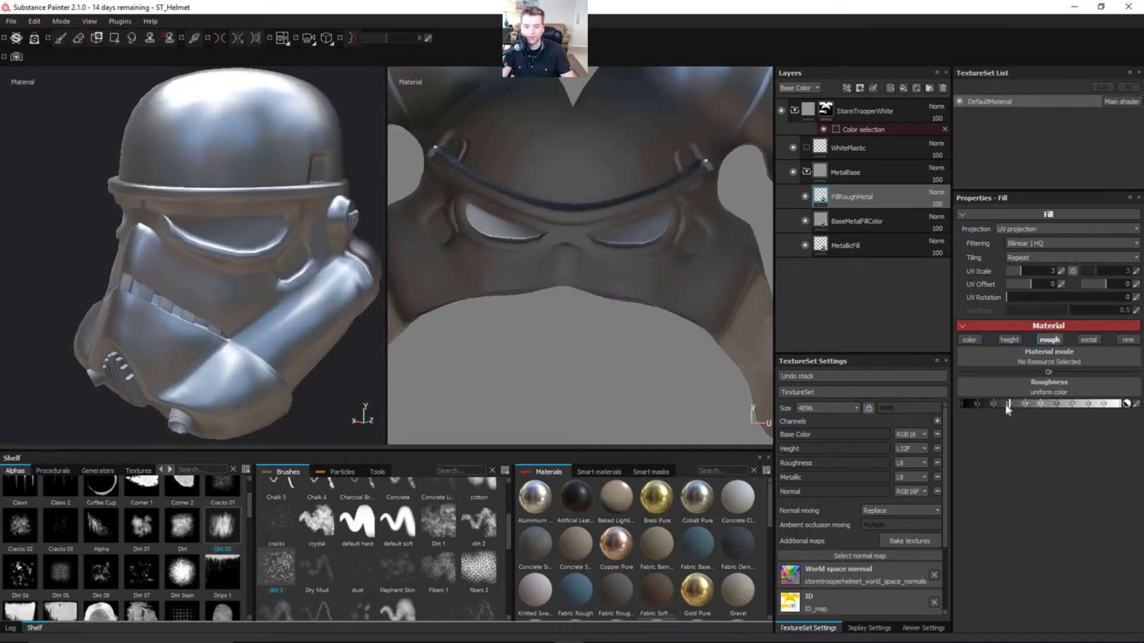
{"action": "left_click_drag", "start_coordinate": [1006, 404], "coordinate": [971, 409]}
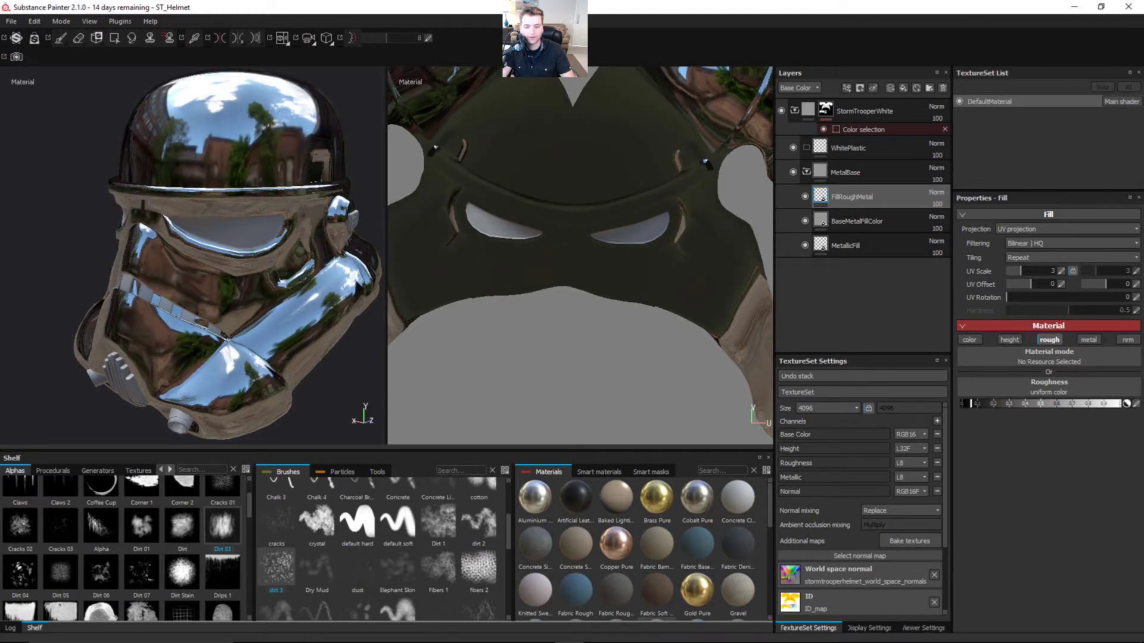
{"action": "left_click", "coordinate": [1136, 404]}
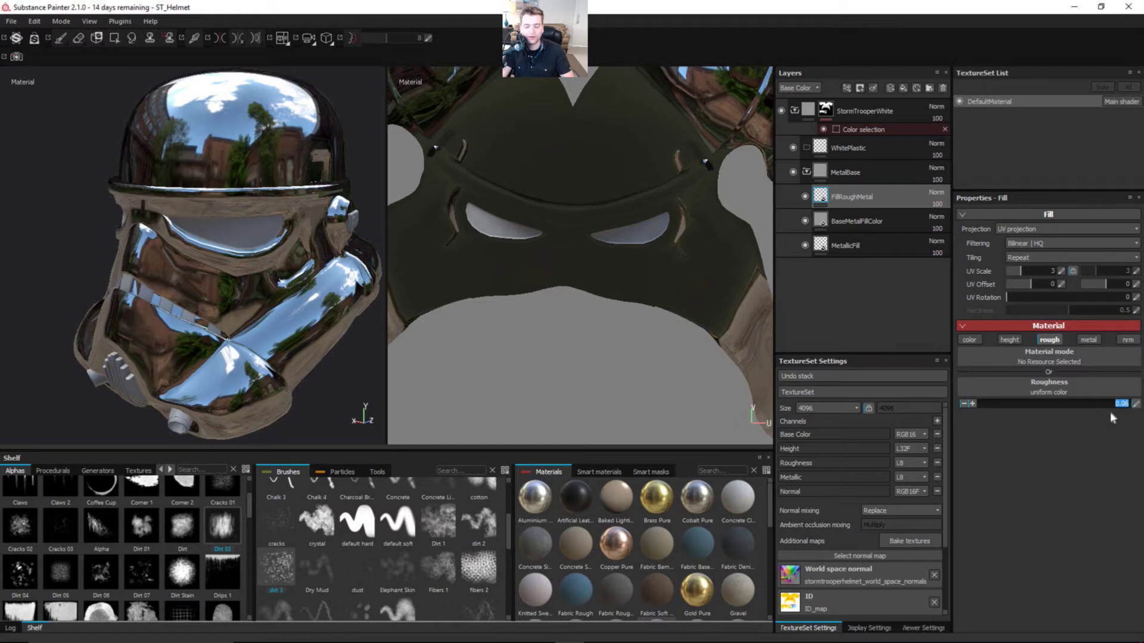
{"action": "left_click", "coordinate": [1102, 434]}
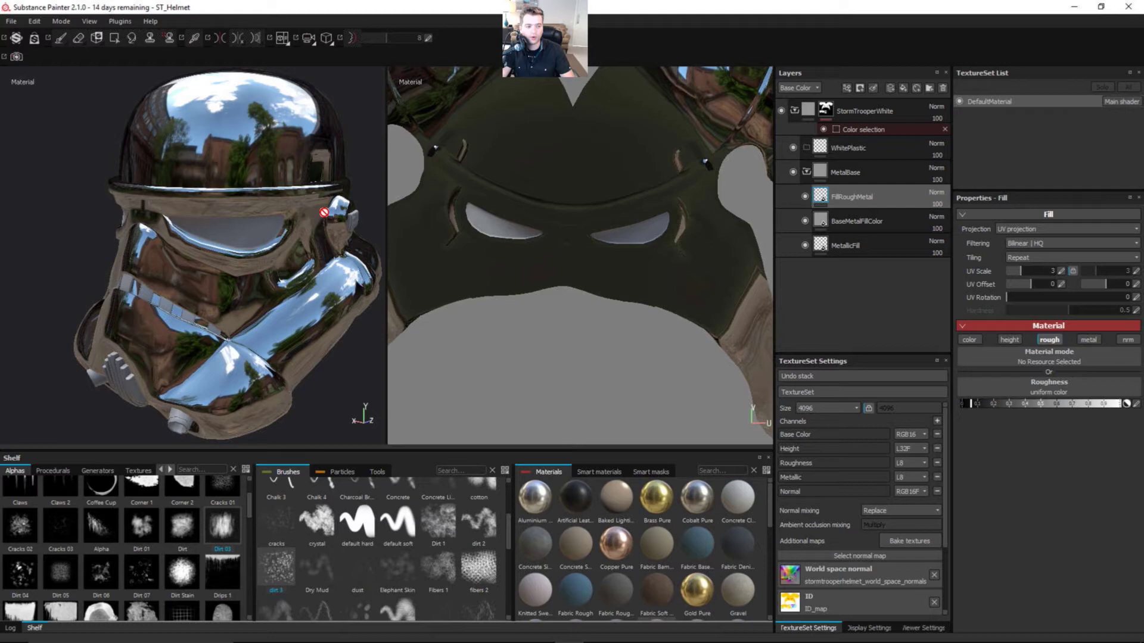
{"action": "left_click_drag", "start_coordinate": [348, 220], "coordinate": [280, 207], "text": "alt"}
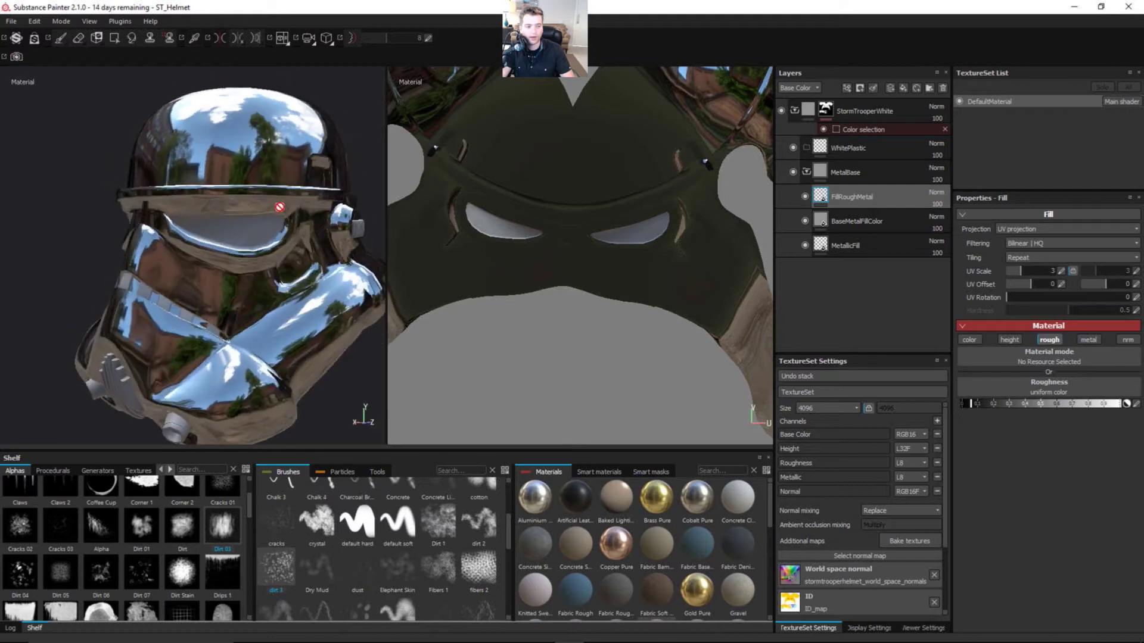
Step: Collapse and hide the MetalBase folder, and add a fill layer named FillBaseColor inside the WhitePlastic folder
{"action": "left_click", "coordinate": [860, 173]}
{"action": "left_click", "coordinate": [807, 172]}
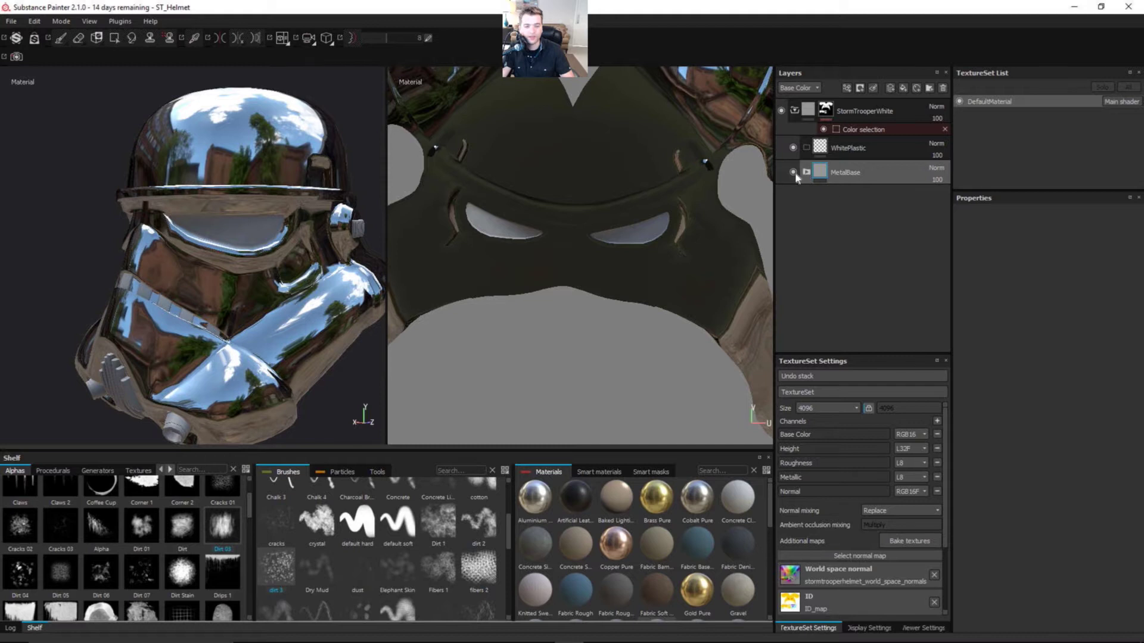
{"action": "left_click", "coordinate": [876, 156]}
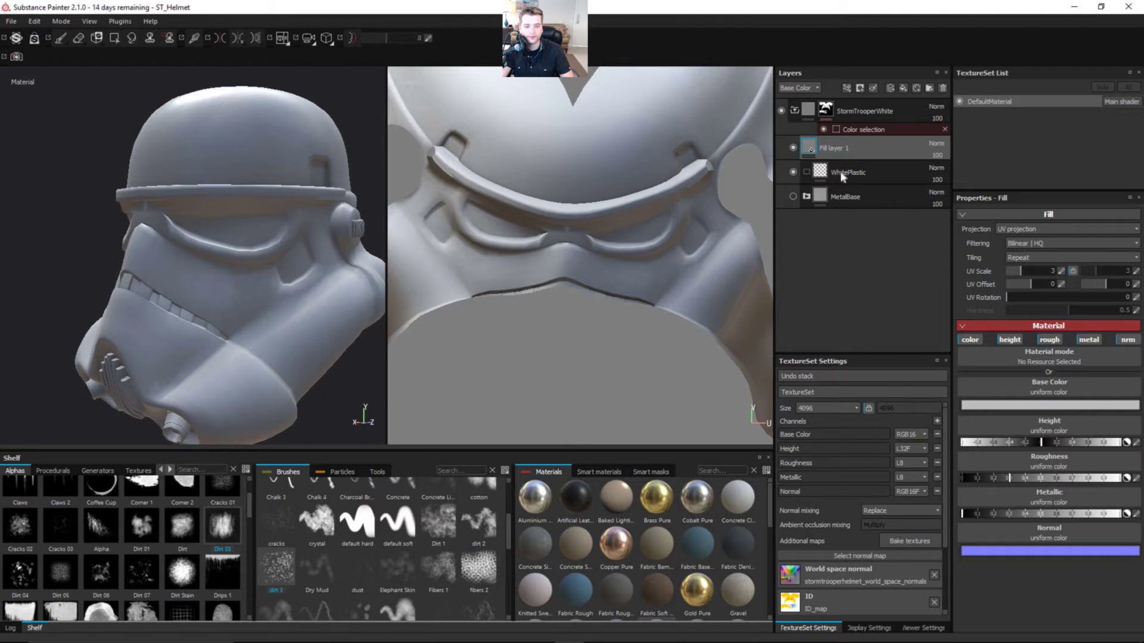
{"action": "left_click_drag", "start_coordinate": [842, 177], "coordinate": [842, 180]}
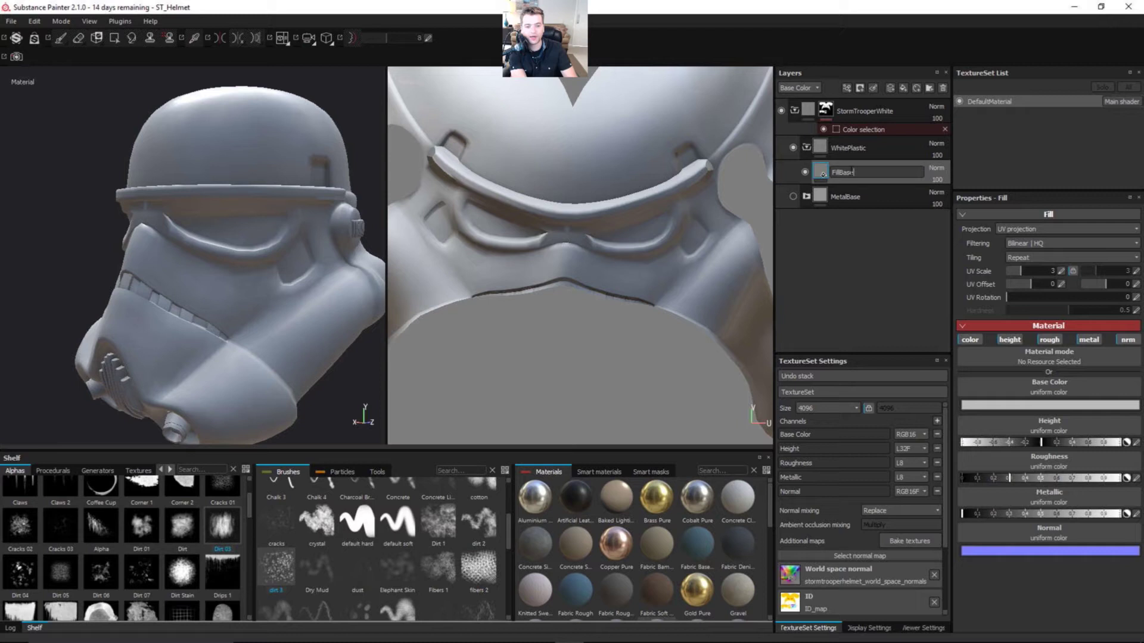
{"action": "key", "text": "Return"}
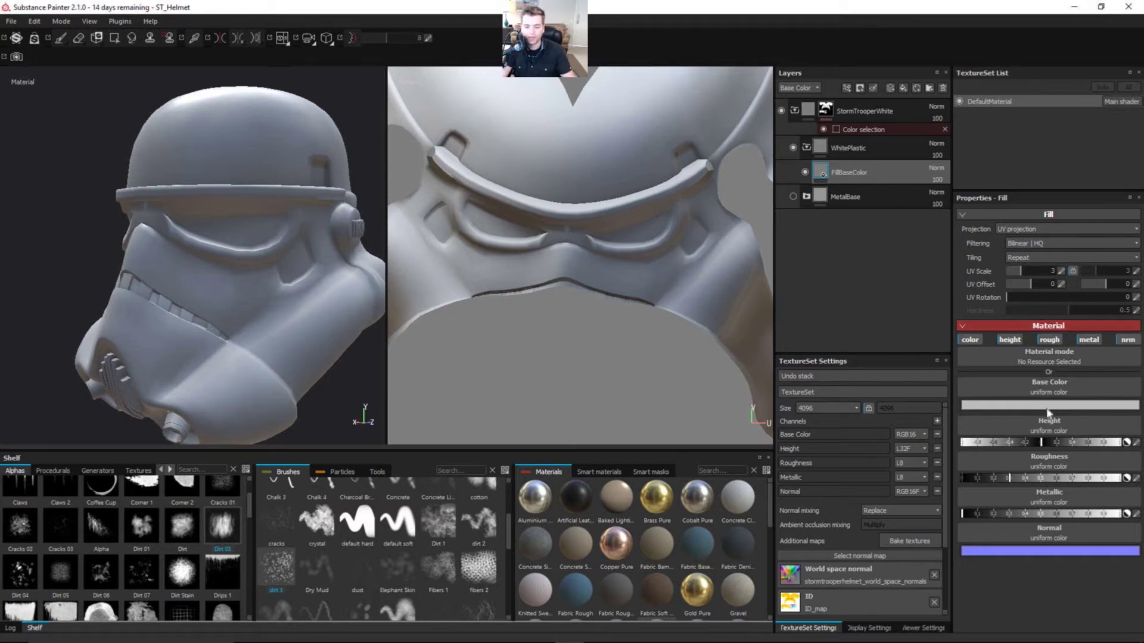
Step: Disable the height, rough, metal and normal channels on the FillBaseColor layer, keeping only color
{"action": "left_click", "coordinate": [1010, 338]}
{"action": "left_click", "coordinate": [1049, 339]}
{"action": "left_click", "coordinate": [1088, 340]}
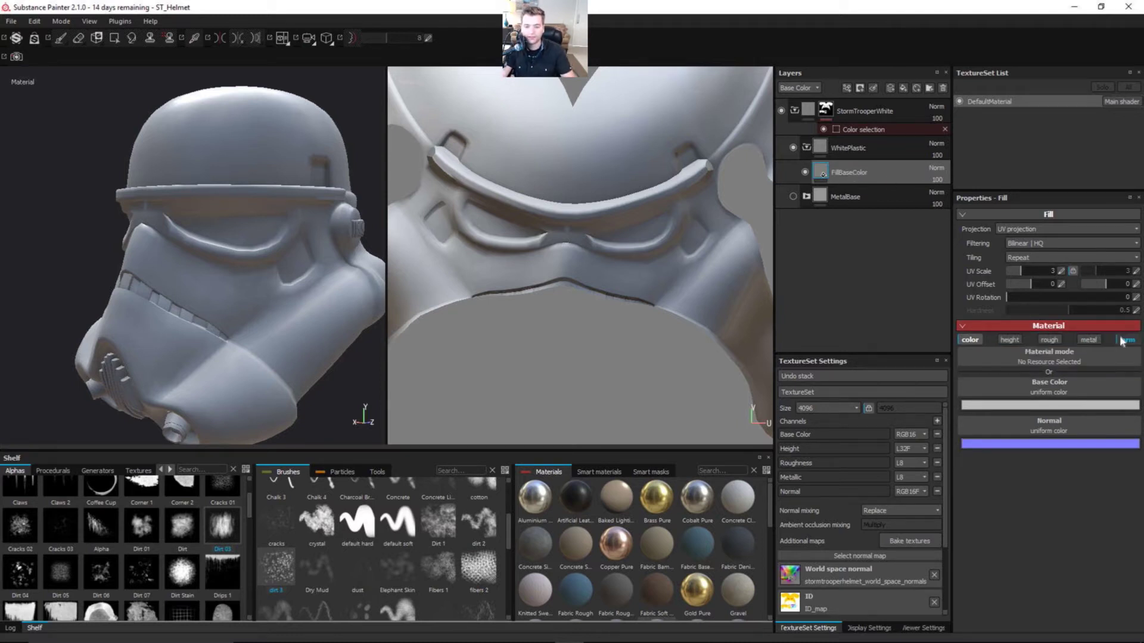
{"action": "left_click", "coordinate": [1128, 340]}
Step: Set the FillBaseColor layer's base color to a neutral off-white with a value of 0.8
{"action": "left_click", "coordinate": [1009, 405]}
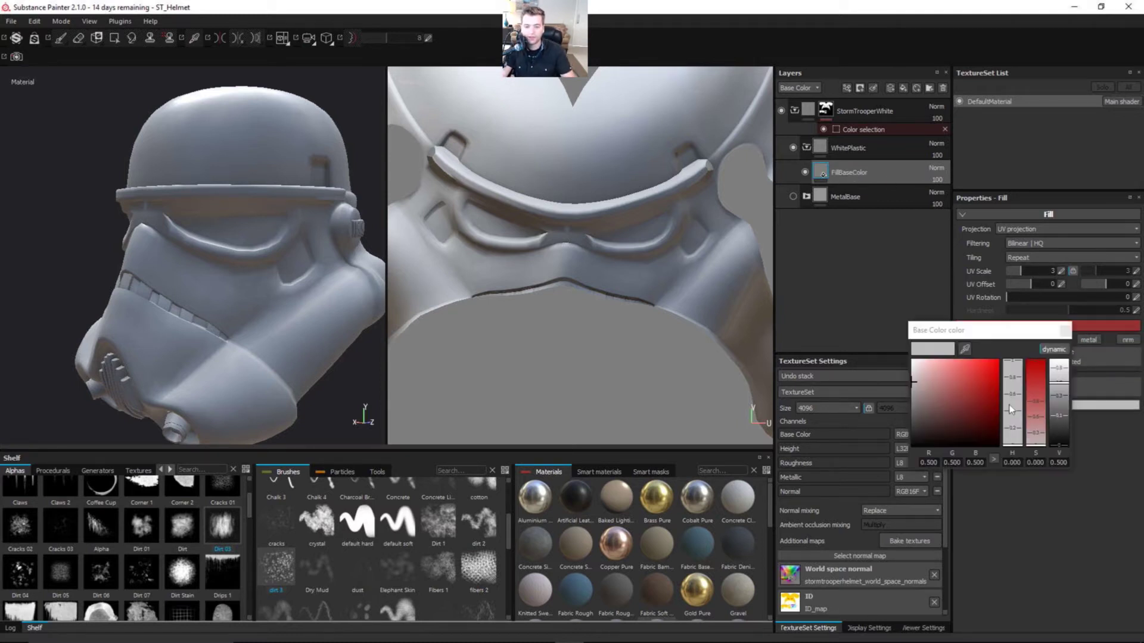
{"action": "left_click", "coordinate": [1057, 463]}
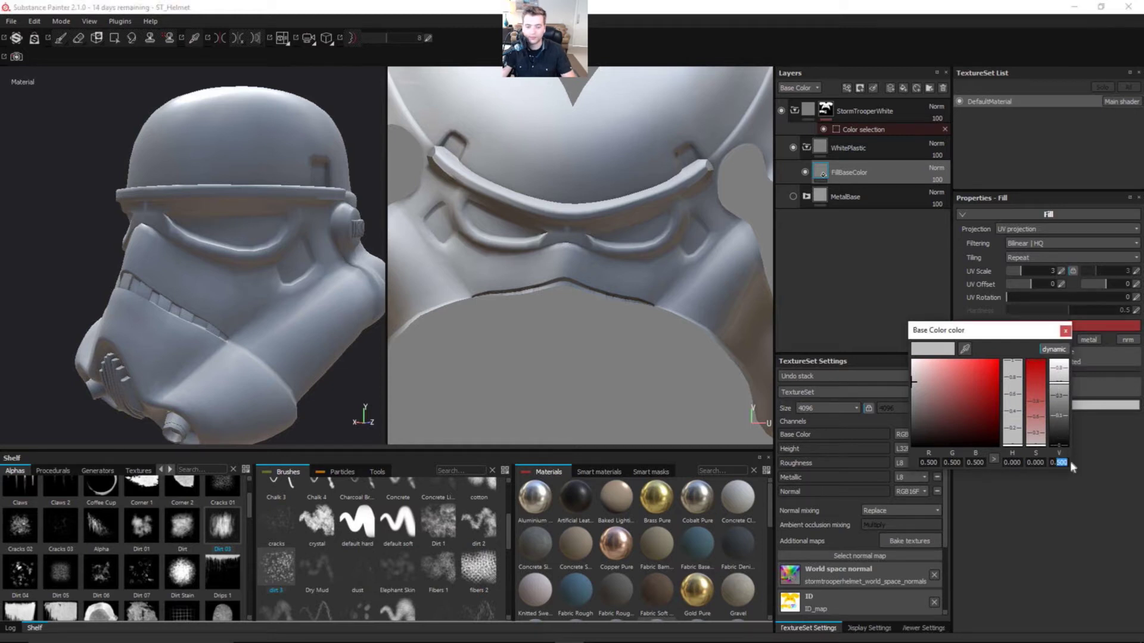
{"action": "type", "text": "8"}
{"action": "key", "text": "Return"}
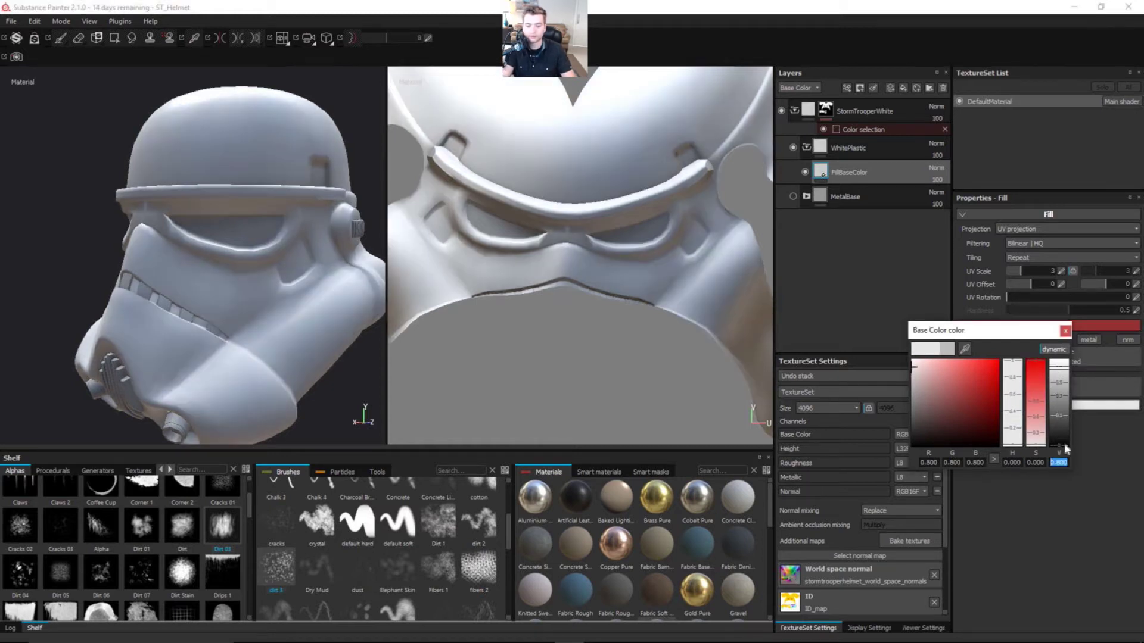
{"action": "left_click", "coordinate": [1064, 332]}
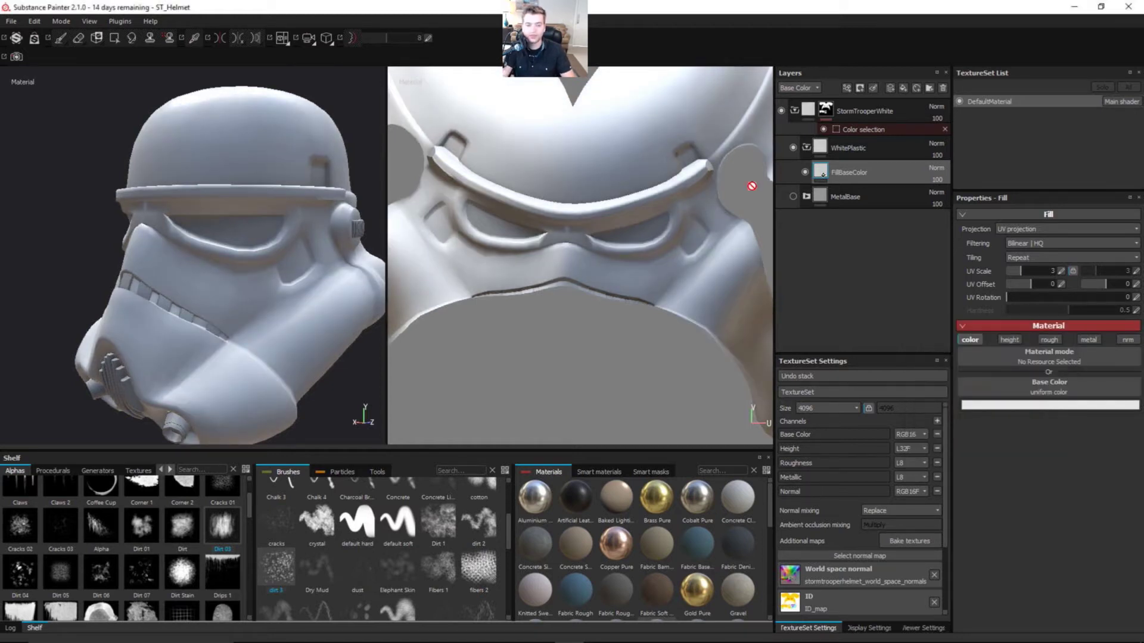
Step: Add a fill layer above FillBaseColor in the WhitePlastic folder and name it FillRough
{"action": "left_click", "coordinate": [903, 88]}
{"action": "double_click", "coordinate": [849, 174]}
{"action": "type", "text": "Fi"}
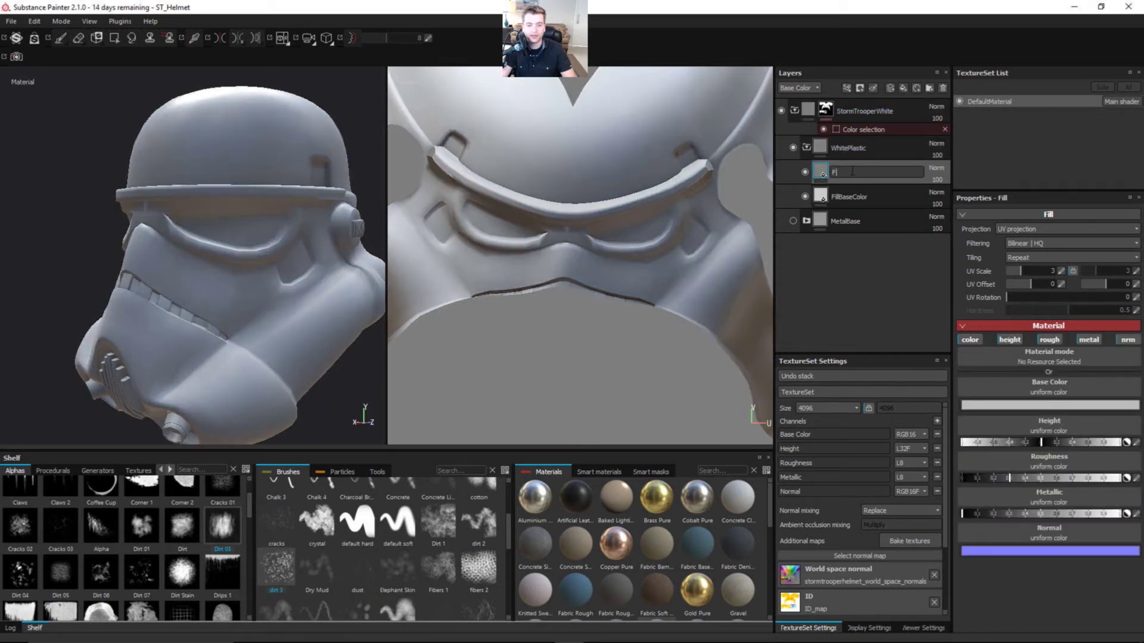
{"action": "type", "text": "llRough"}
{"action": "key", "text": "Return"}
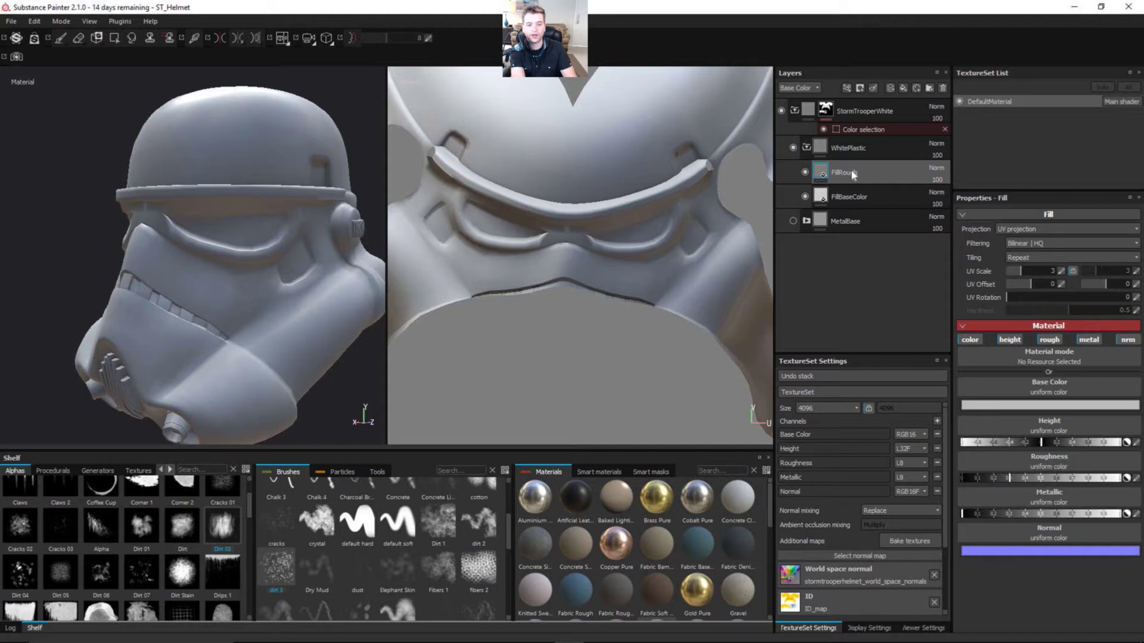
Step: Restrict the FillRough layer to the rough channel only and lower its roughness to about 0.1
{"action": "left_click", "coordinate": [1014, 342]}
{"action": "left_click", "coordinate": [970, 340]}
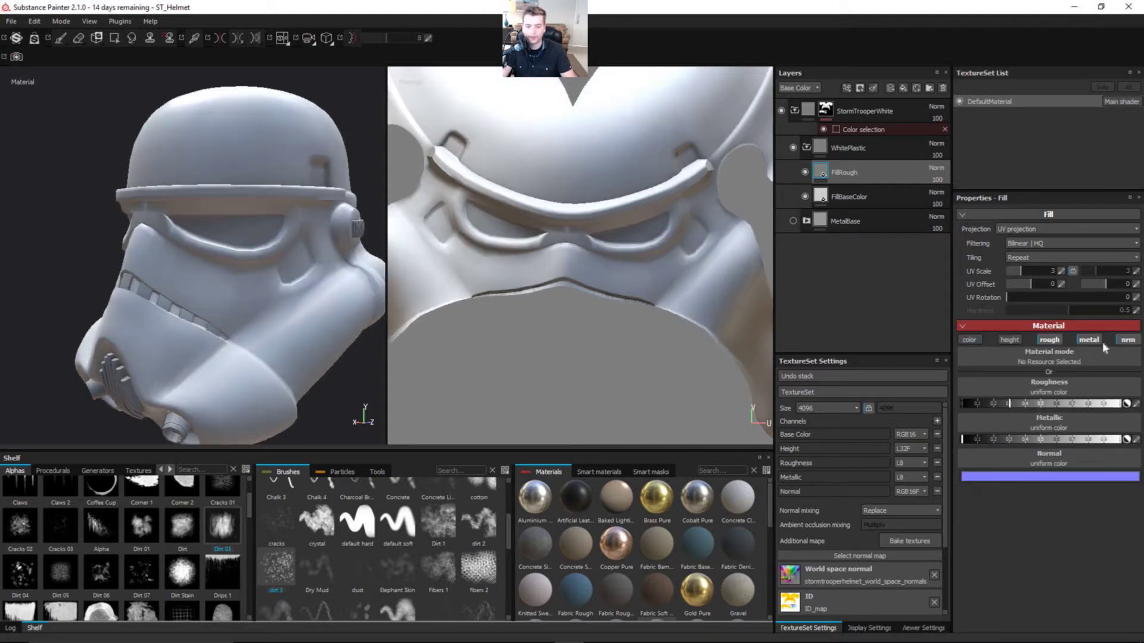
{"action": "left_click", "coordinate": [1088, 339]}
{"action": "left_click", "coordinate": [1128, 340]}
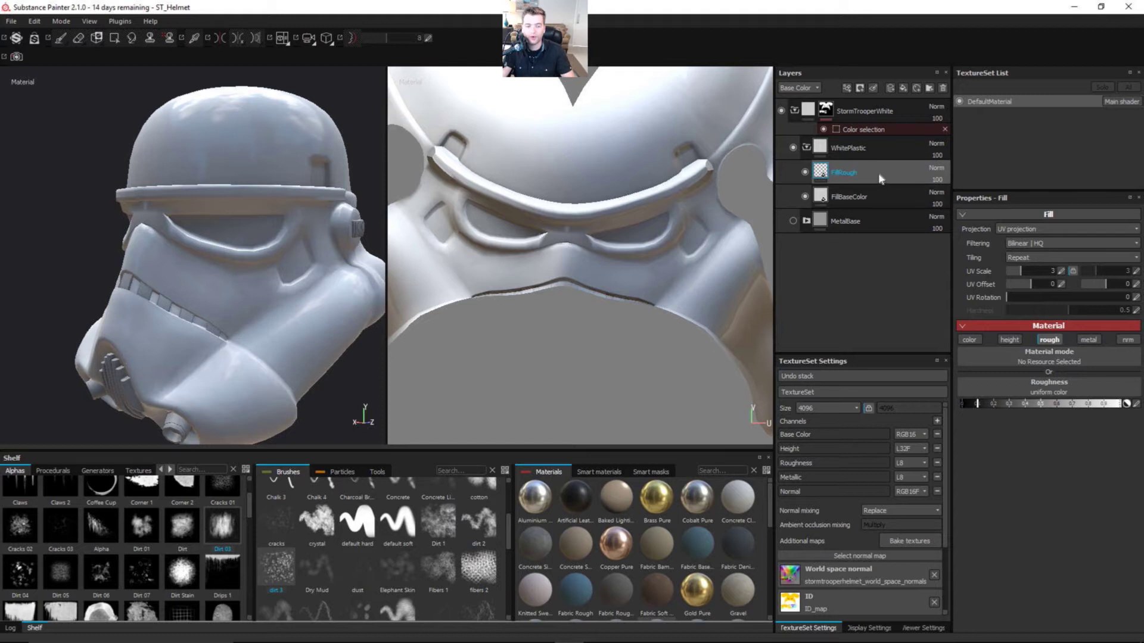
{"action": "mouse_move", "coordinate": [272, 187]}
{"action": "left_mouse_down", "text": "alt"}
{"action": "mouse_move", "coordinate": [286, 222]}
{"action": "mouse_move", "coordinate": [257, 187]}
{"action": "left_mouse_up", "text": "alt"}
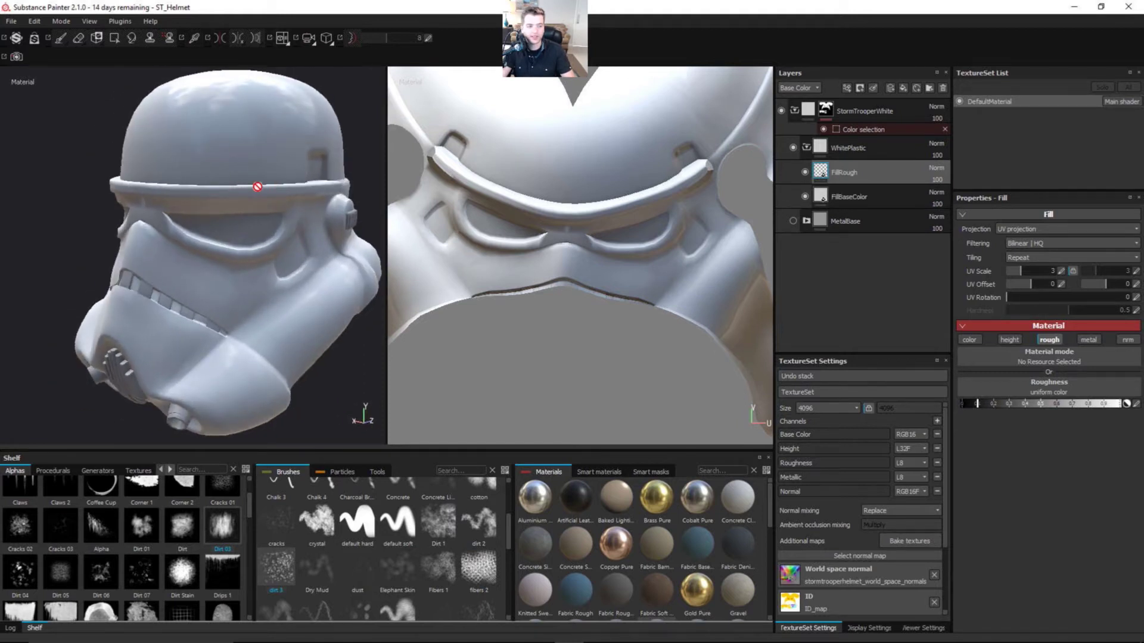
Step: Add a fill layer above FillRough in the WhitePlastic folder and name it FillPlasticMetallic
{"action": "left_click", "coordinate": [903, 90]}
{"action": "double_click", "coordinate": [852, 173]}
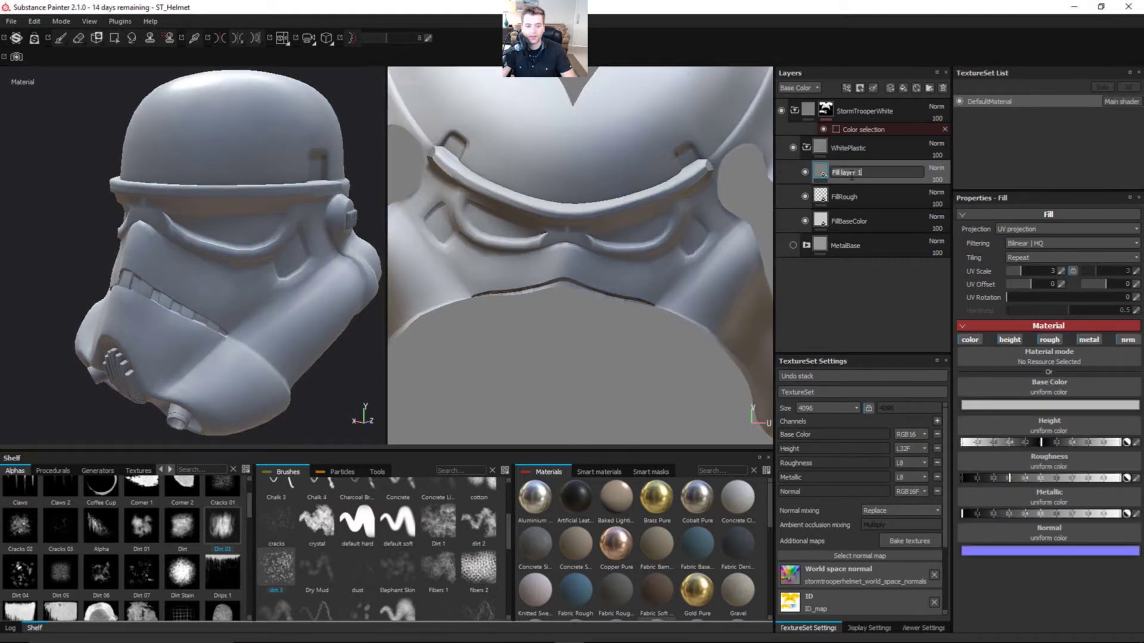
{"action": "type", "text": "FillPlastic"}
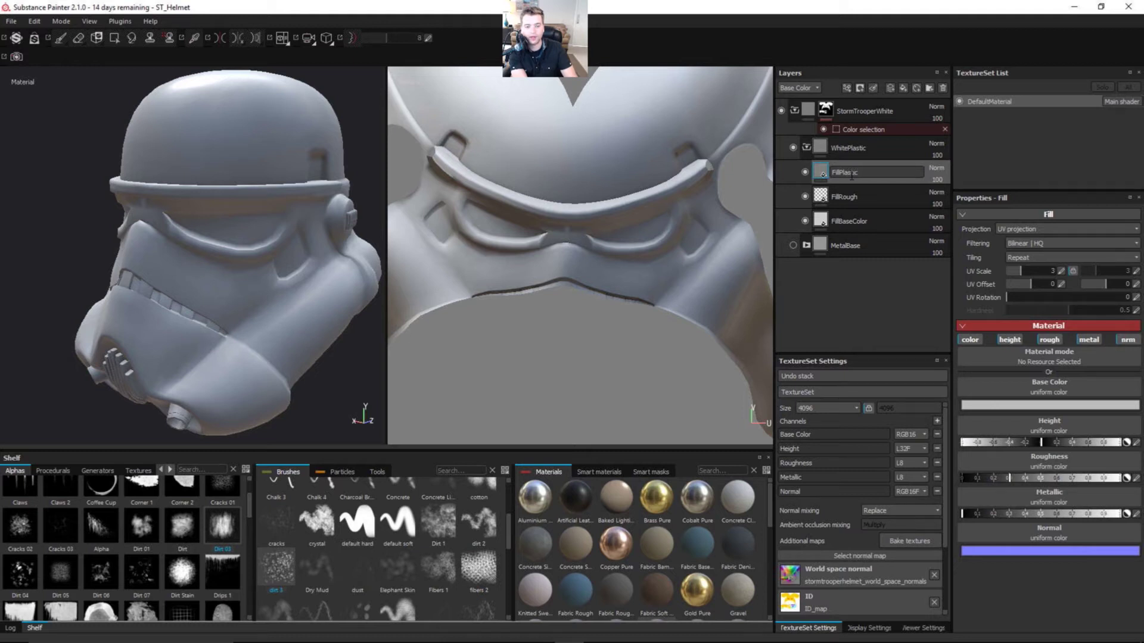
{"action": "type", "text": "Metal"}
{"action": "key", "text": "Return"}
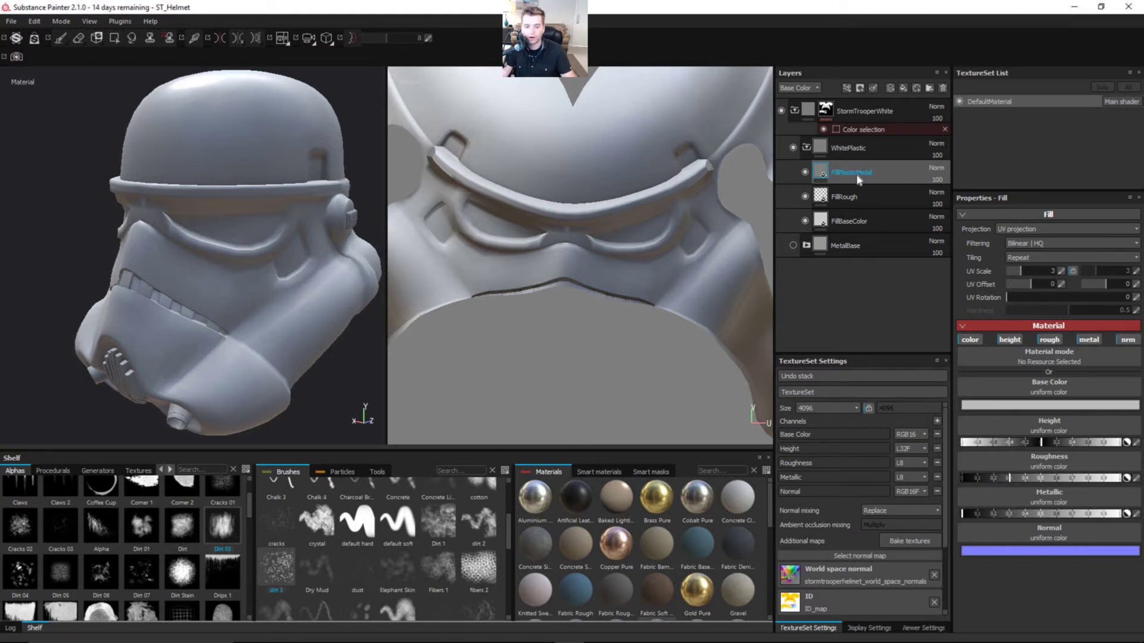
{"action": "double_click", "coordinate": [857, 176]}
{"action": "type", "text": "lic"}
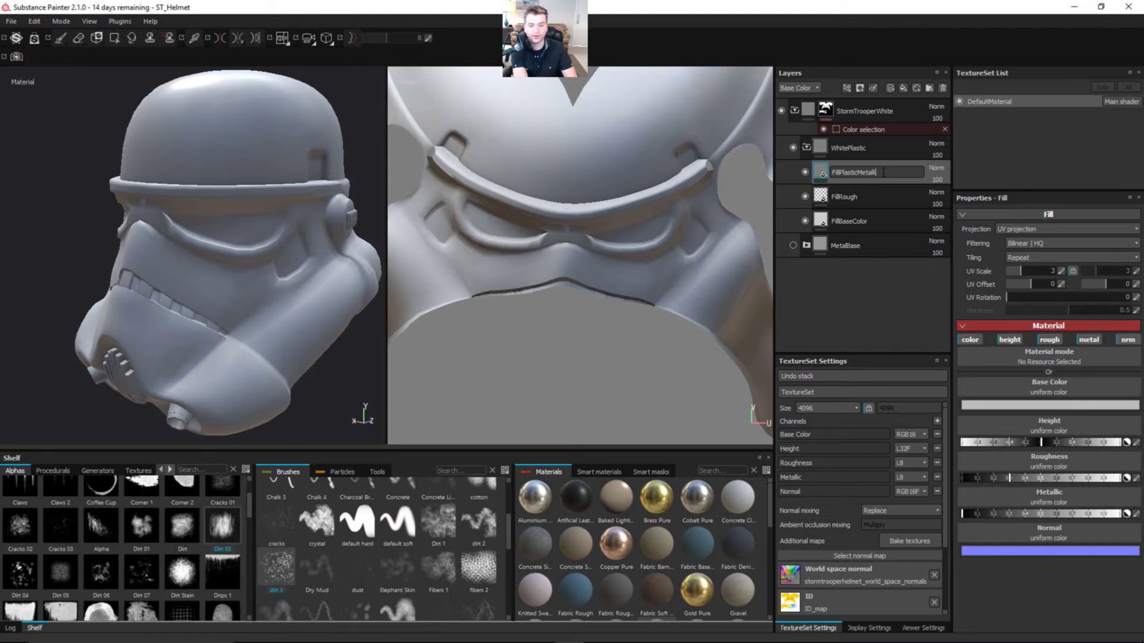
{"action": "key", "text": "Return"}
{"action": "key", "text": "Return"}
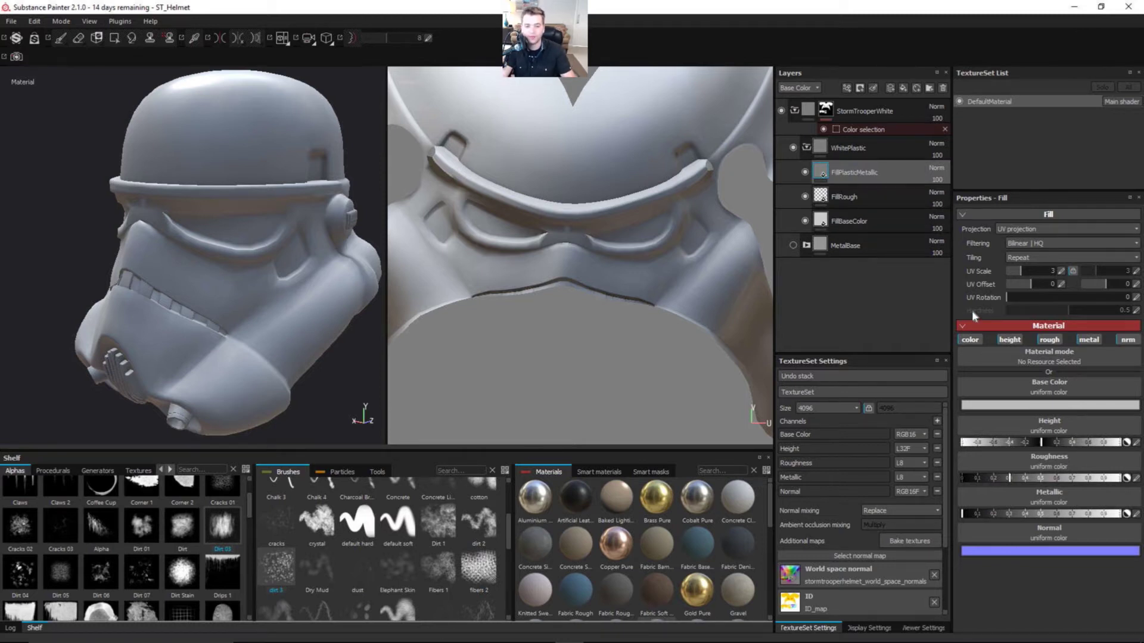
Step: Disable the rough, height, color and normal channels on the FillPlasticMetallic layer, keeping only metal
{"action": "left_click", "coordinate": [1049, 340]}
{"action": "left_click", "coordinate": [1010, 340]}
{"action": "left_click", "coordinate": [970, 340]}
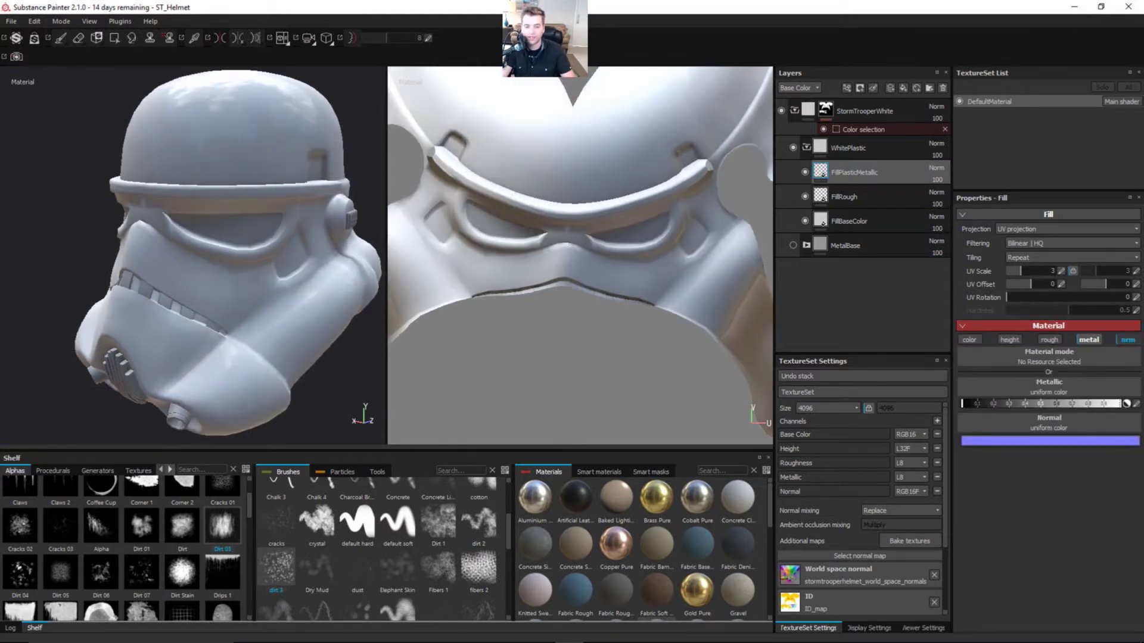
{"action": "left_click", "coordinate": [1128, 339]}
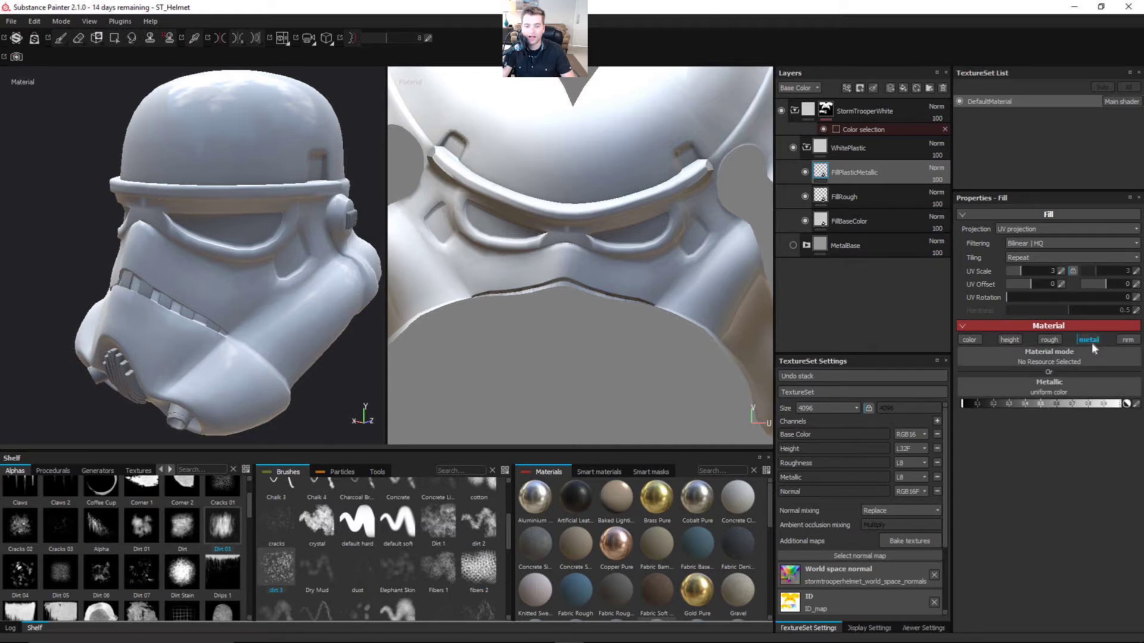
Step: Look over the layers inside the MetalBase folder, and collapse both the WhitePlastic and MetalBase folders
{"action": "left_click", "coordinate": [806, 245]}
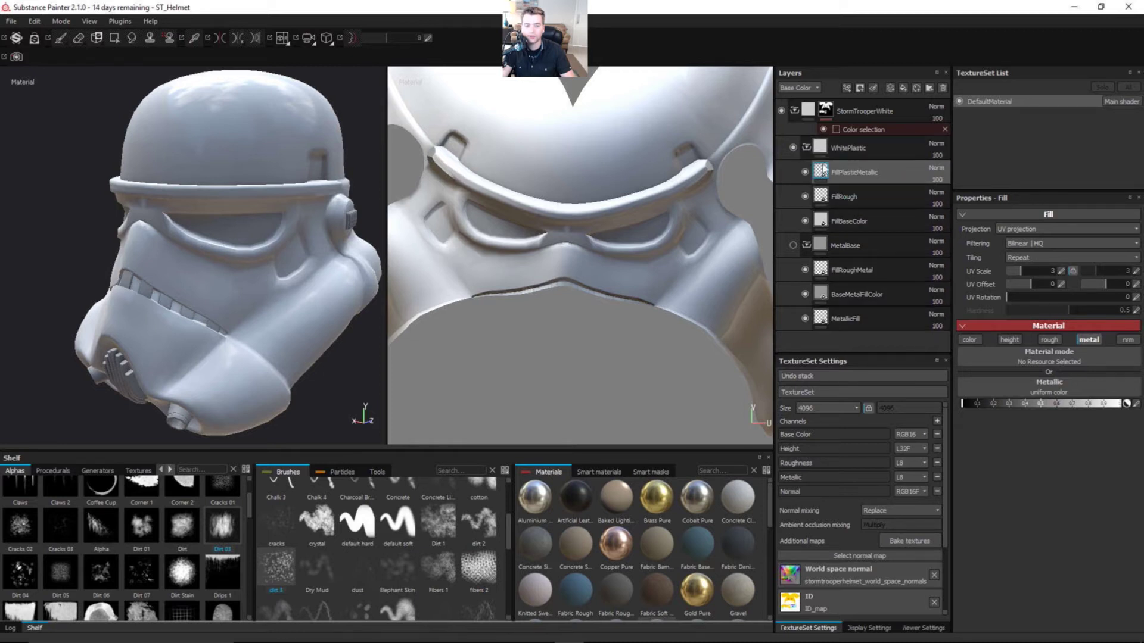
{"action": "left_click", "coordinate": [806, 148]}
{"action": "left_click", "coordinate": [806, 172]}
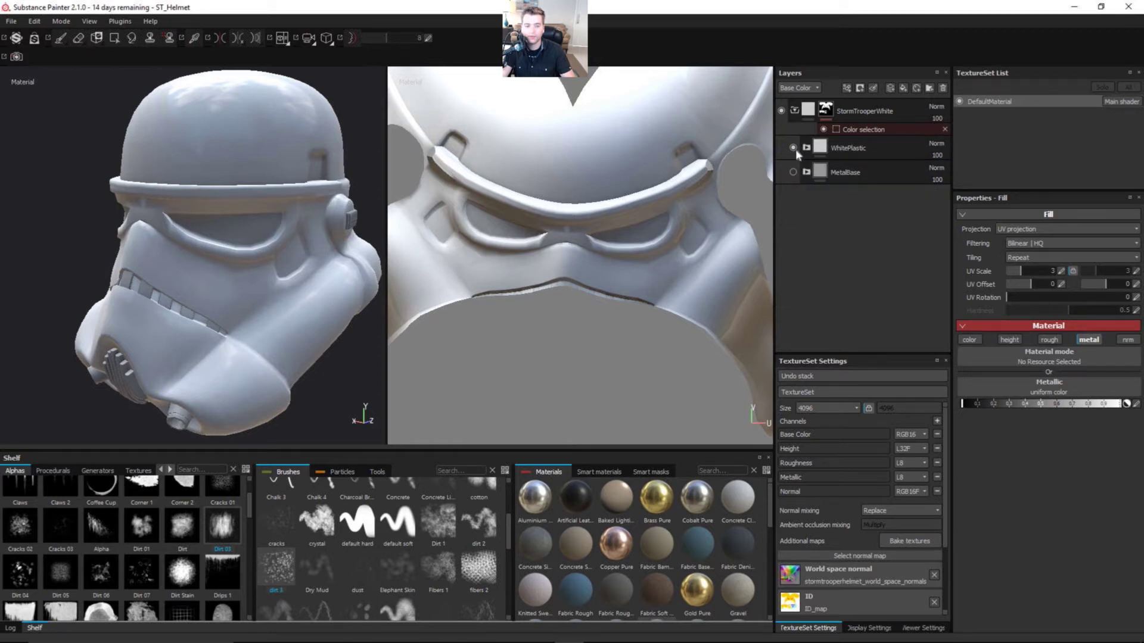
Step: Toggle the visibility of the WhitePlastic and MetalBase folders to compare the two materials, ending with only MetalBase shown
{"action": "left_click", "coordinate": [793, 148]}
{"action": "left_click", "coordinate": [793, 172]}
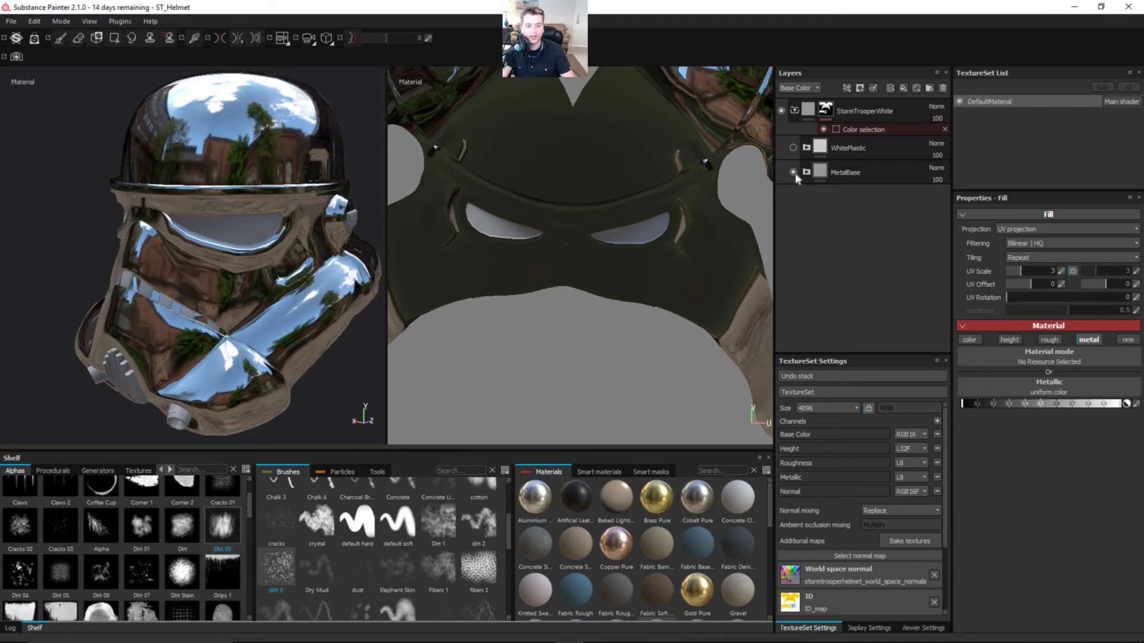
{"action": "left_click", "coordinate": [793, 172]}
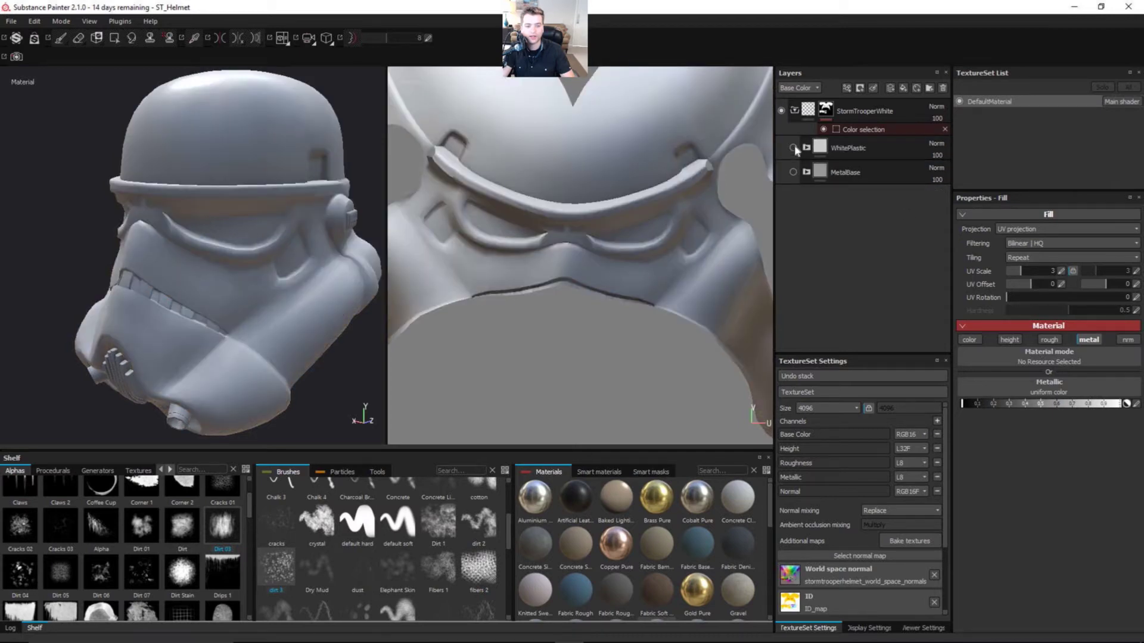
{"action": "left_click", "coordinate": [793, 148]}
{"action": "left_click", "coordinate": [793, 148]}
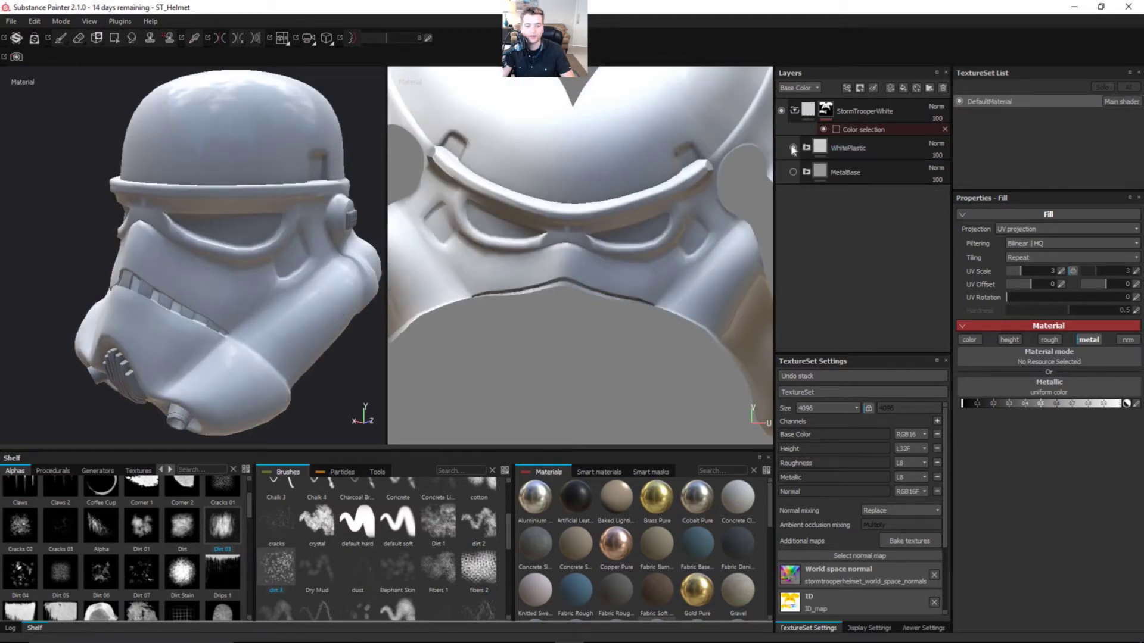
{"action": "left_click", "coordinate": [793, 173]}
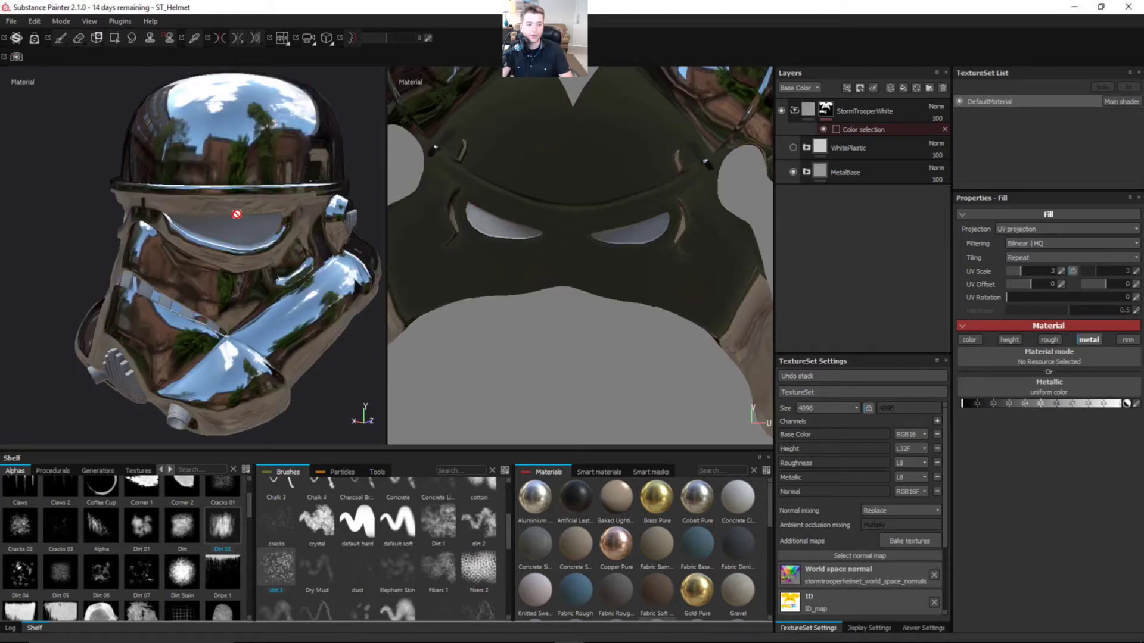
{"action": "left_click_drag", "start_coordinate": [238, 204], "coordinate": [284, 221], "text": "alt"}
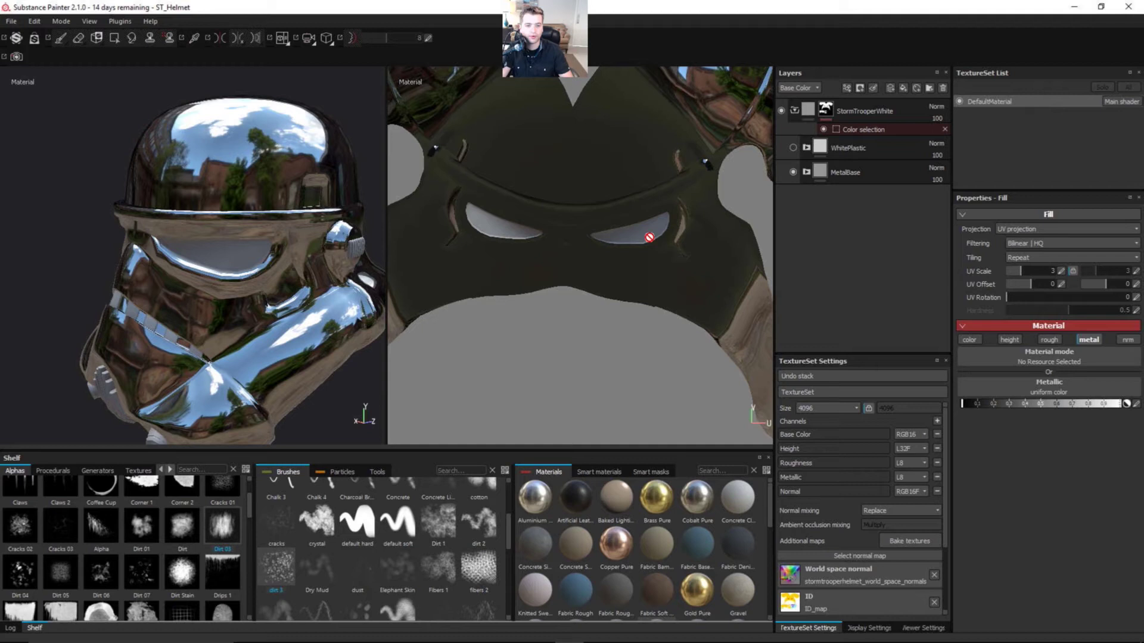
Step: Add a paint layer at the top of the MetalBase folder, above FillRoughMetal, and name it PaintRough
{"action": "left_click", "coordinate": [806, 172]}
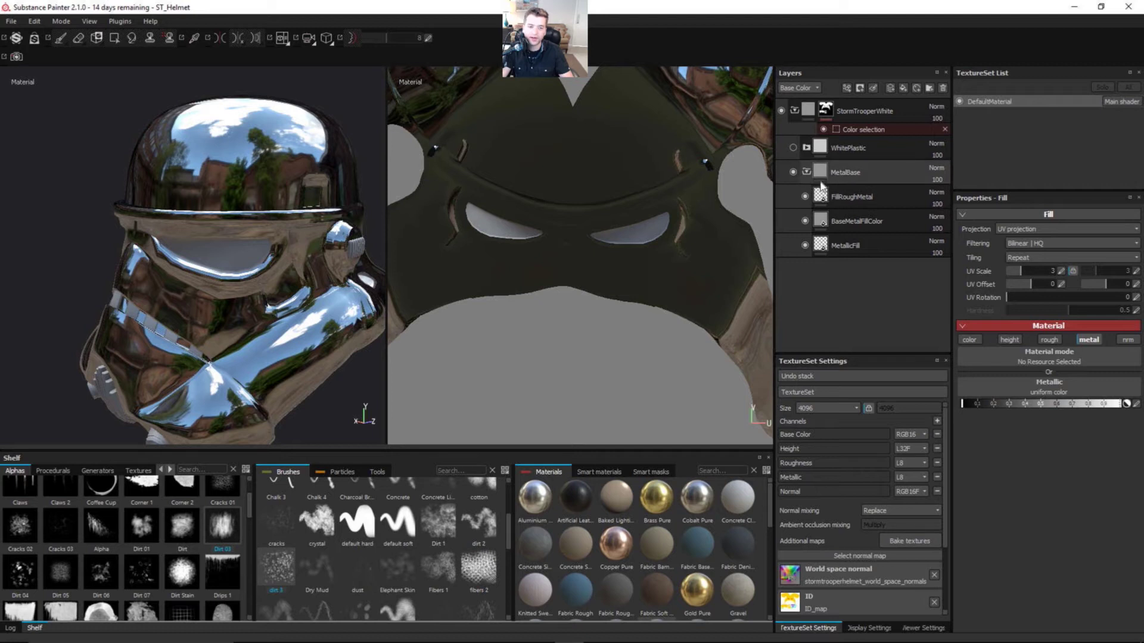
{"action": "left_click", "coordinate": [878, 177]}
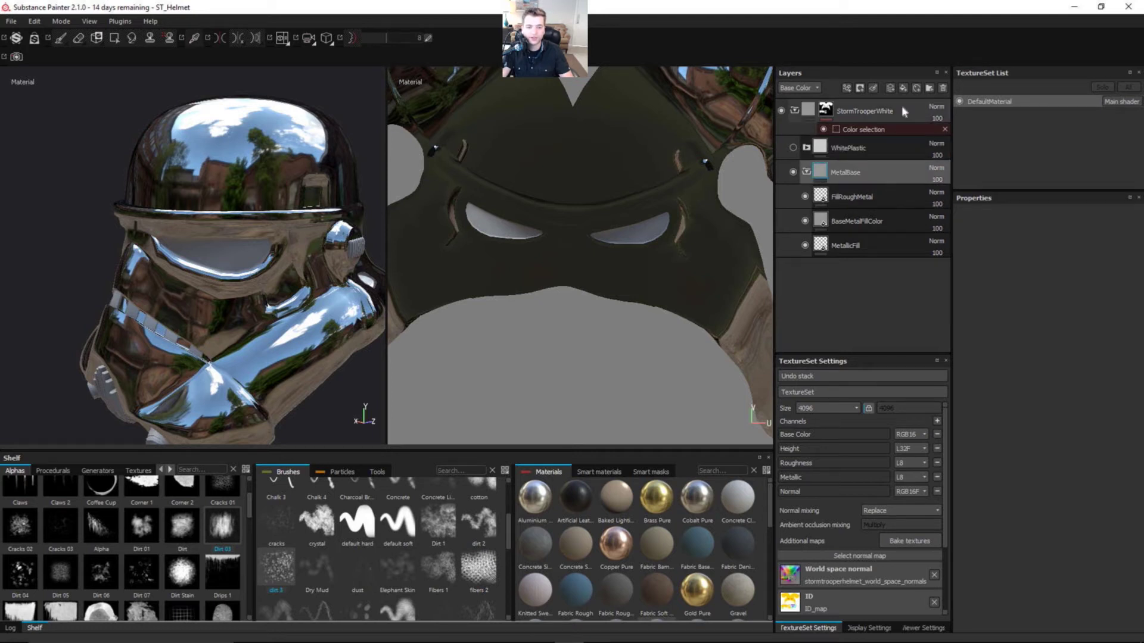
{"action": "left_click", "coordinate": [892, 88]}
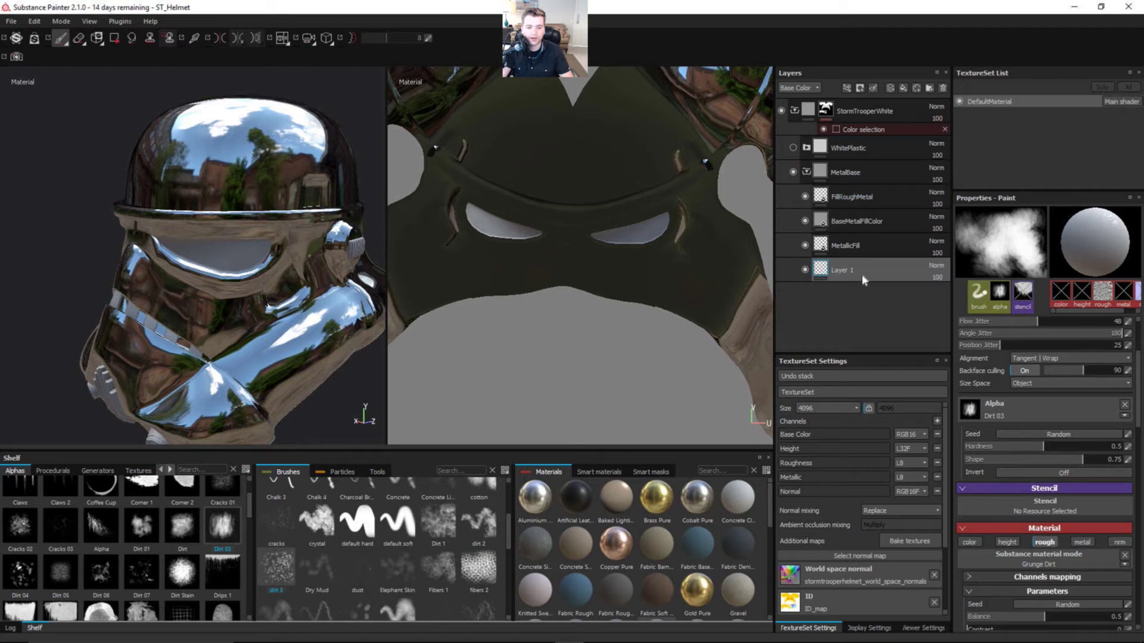
{"action": "left_click_drag", "start_coordinate": [861, 274], "coordinate": [852, 198]}
{"action": "double_click", "coordinate": [853, 198]}
{"action": "type", "text": "Pai"}
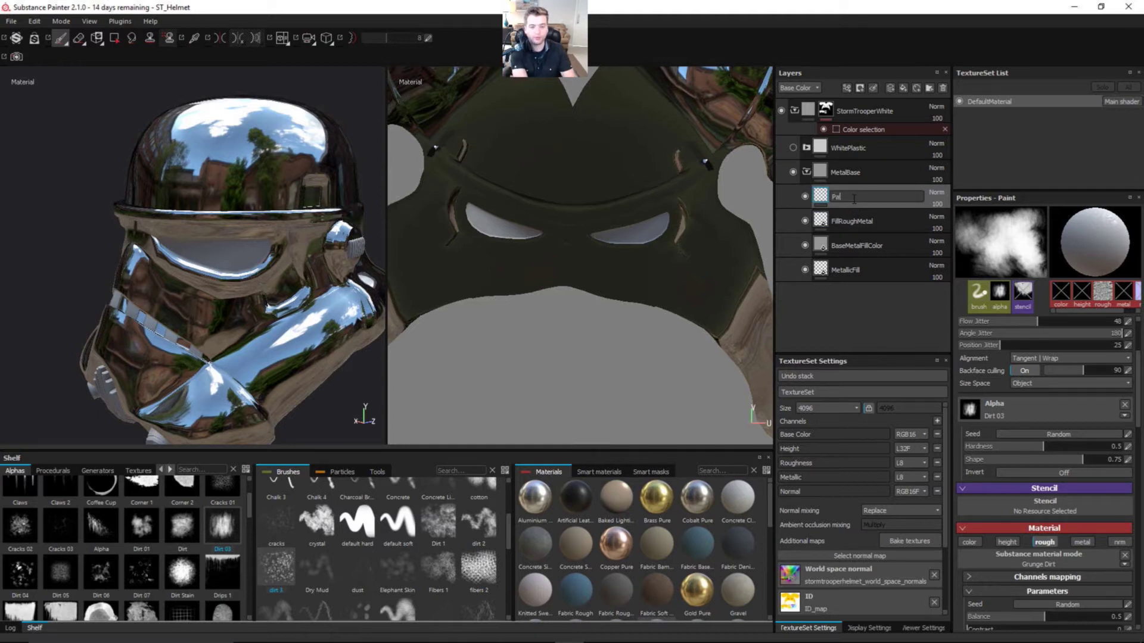
{"action": "type", "text": "ntRough"}
{"action": "key", "text": "Return"}
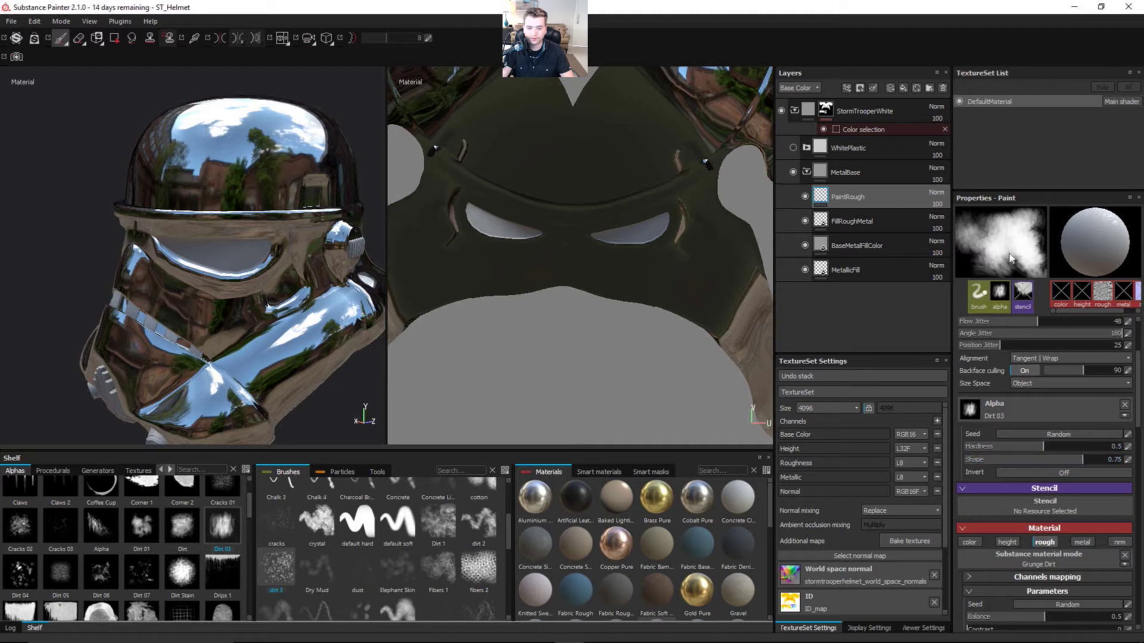
Step: Prepare the rough-only grunge brush for the PaintRough layer with the Dirt alpha and a larger brush size
{"action": "scroll", "coordinate": [1069, 391], "scroll_direction": "down", "scroll_amount": 3}
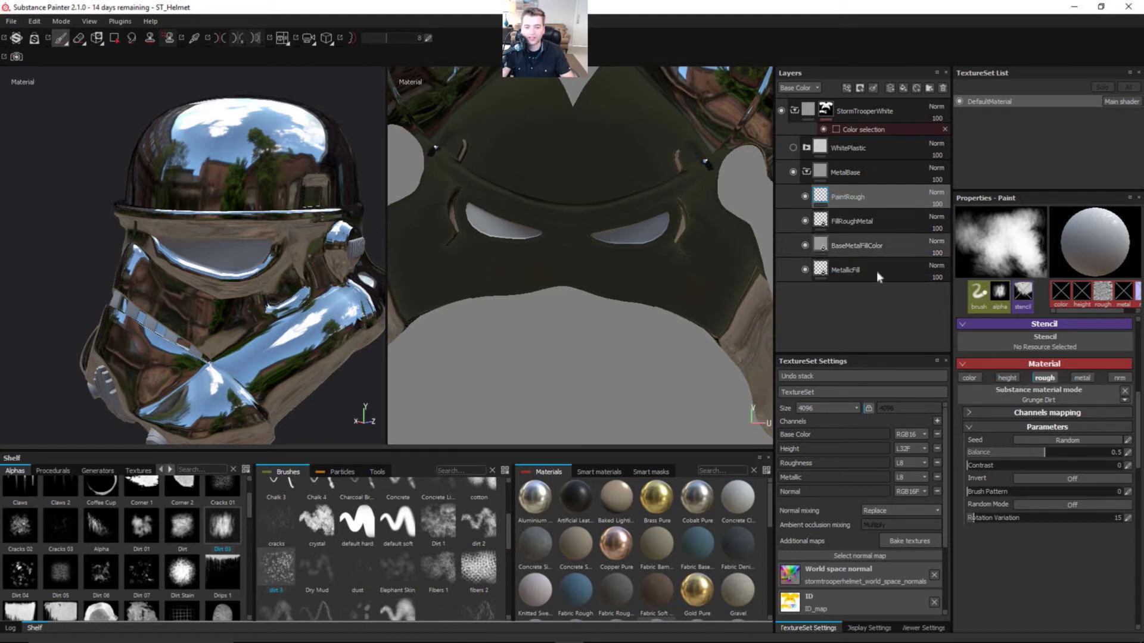
{"action": "left_click", "coordinate": [1043, 379]}
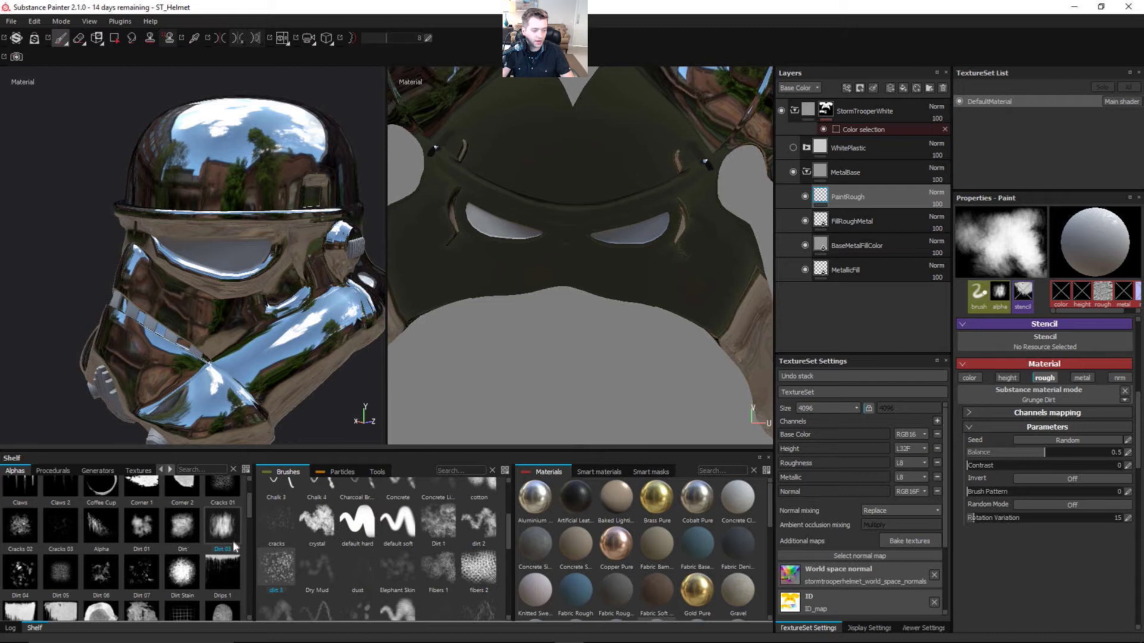
{"action": "left_click", "coordinate": [171, 545]}
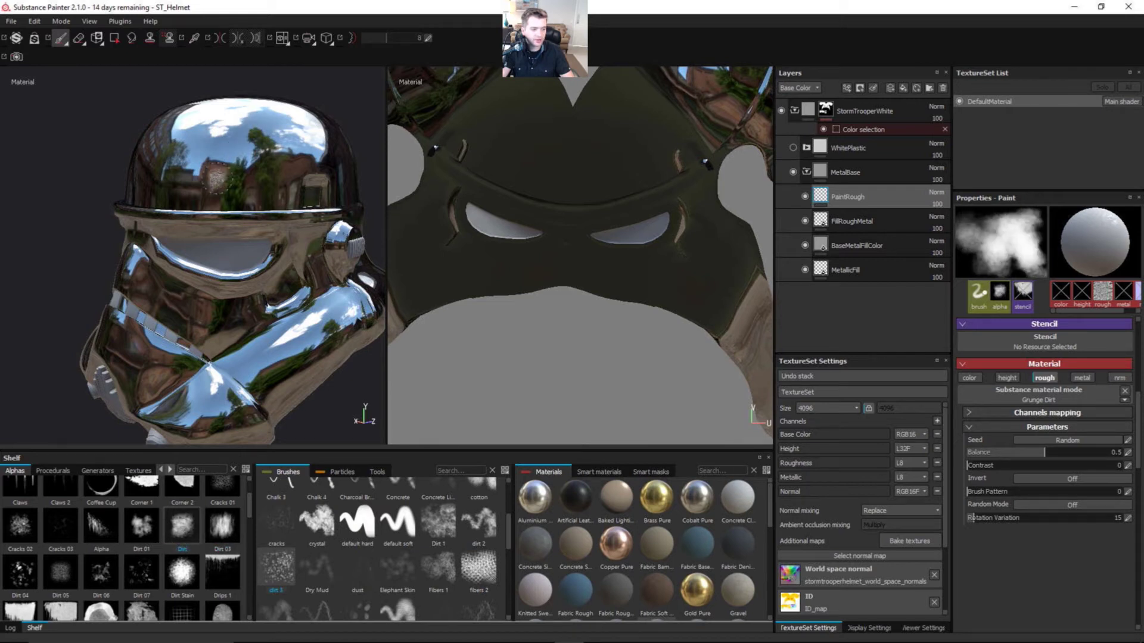
{"action": "left_click_drag", "start_coordinate": [212, 178], "coordinate": [196, 175], "text": "alt"}
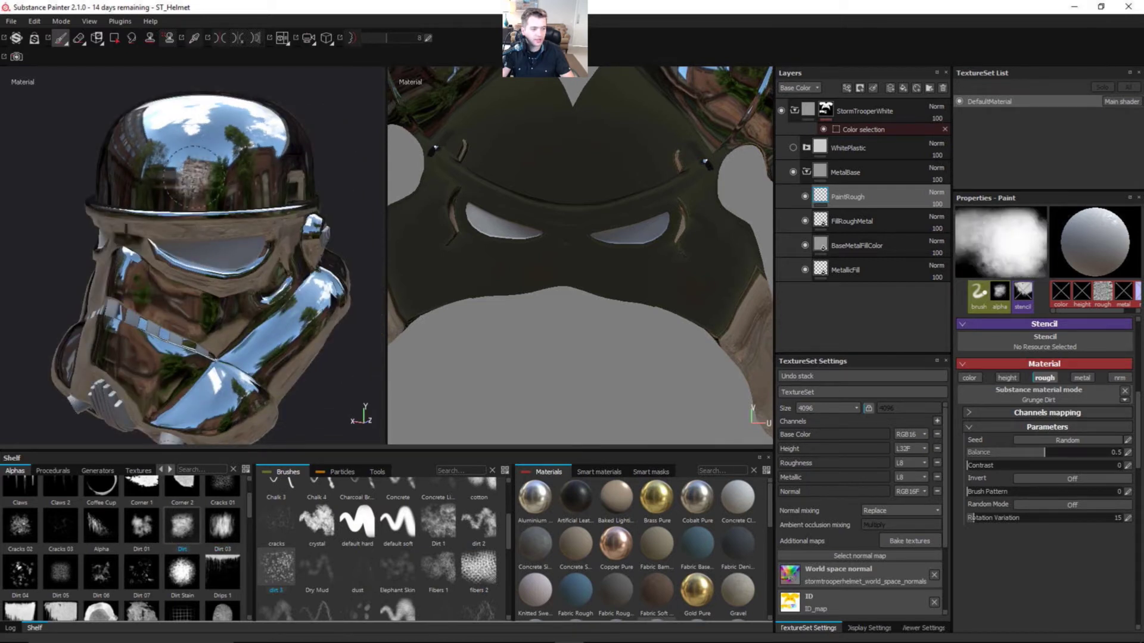
{"action": "mouse_move", "coordinate": [194, 177]}
{"action": "right_mouse_down", "text": "ctrl"}
{"action": "mouse_move", "coordinate": [238, 177]}
{"action": "mouse_move", "coordinate": [229, 177]}
{"action": "right_mouse_up", "text": "ctrl"}
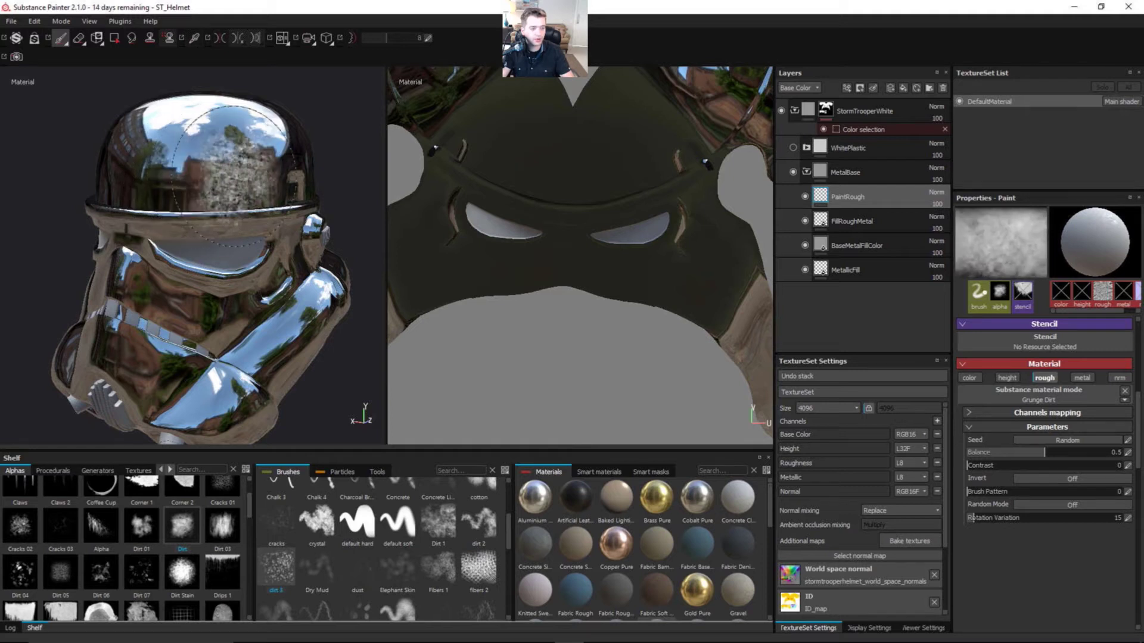
Step: Paint patches of grunge roughness across the front and sides of the metal helmet dome on the PaintRough layer
{"action": "left_click_drag", "start_coordinate": [197, 177], "coordinate": [235, 179], "text": "alt"}
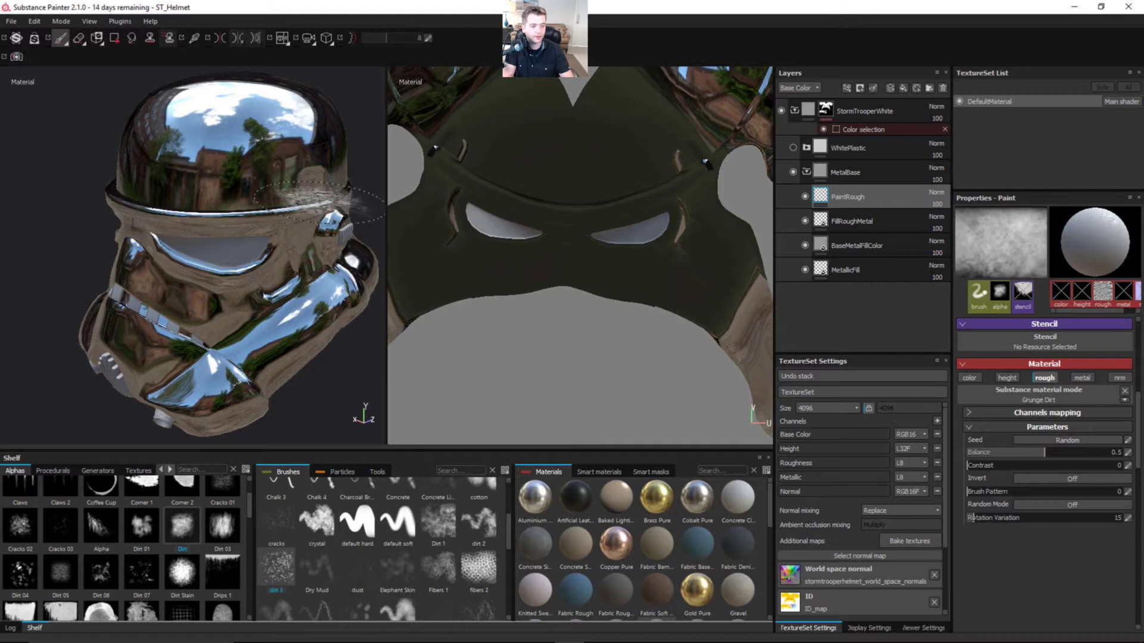
{"action": "mouse_move", "coordinate": [226, 155]}
{"action": "left_mouse_down", "text": "alt"}
{"action": "mouse_move", "coordinate": [113, 149]}
{"action": "mouse_move", "coordinate": [257, 161]}
{"action": "mouse_move", "coordinate": [244, 141]}
{"action": "mouse_move", "coordinate": [286, 148]}
{"action": "left_mouse_up", "text": "alt"}
{"action": "left_click_drag", "start_coordinate": [325, 190], "coordinate": [410, 189], "text": "alt"}
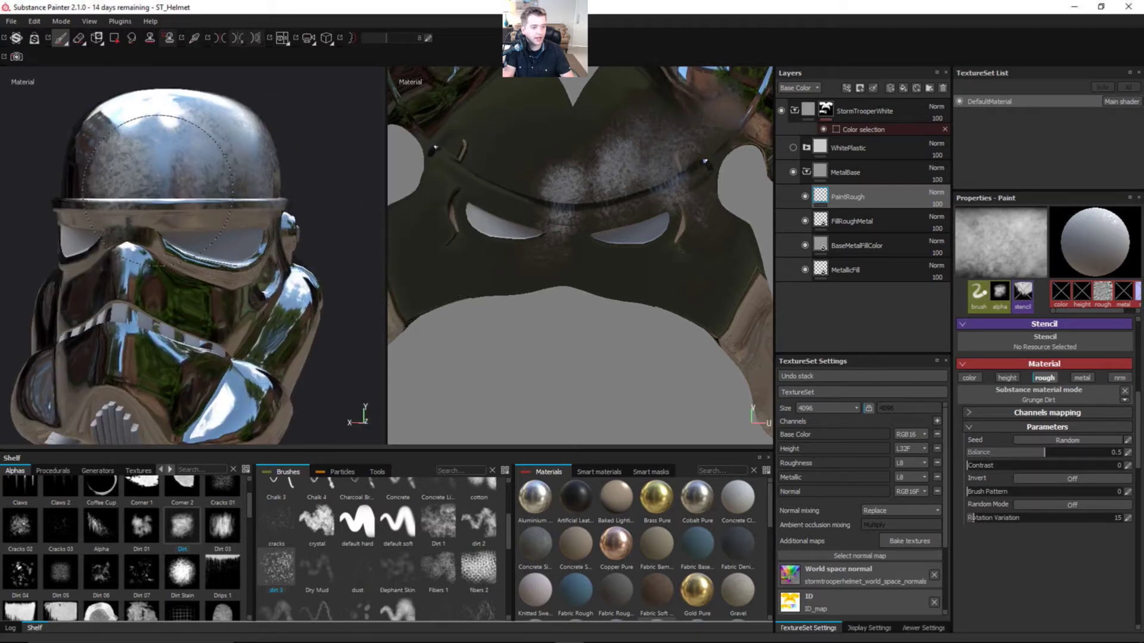
{"action": "left_click_drag", "start_coordinate": [189, 138], "coordinate": [161, 149], "text": "alt"}
{"action": "left_click", "coordinate": [149, 123]}
{"action": "mouse_move", "coordinate": [279, 156]}
{"action": "left_mouse_down", "text": "alt"}
{"action": "mouse_move", "coordinate": [241, 156]}
{"action": "mouse_move", "coordinate": [261, 151]}
{"action": "left_mouse_up", "text": "alt"}
{"action": "middle_click_drag", "start_coordinate": [205, 203], "coordinate": [275, 253], "text": "alt"}
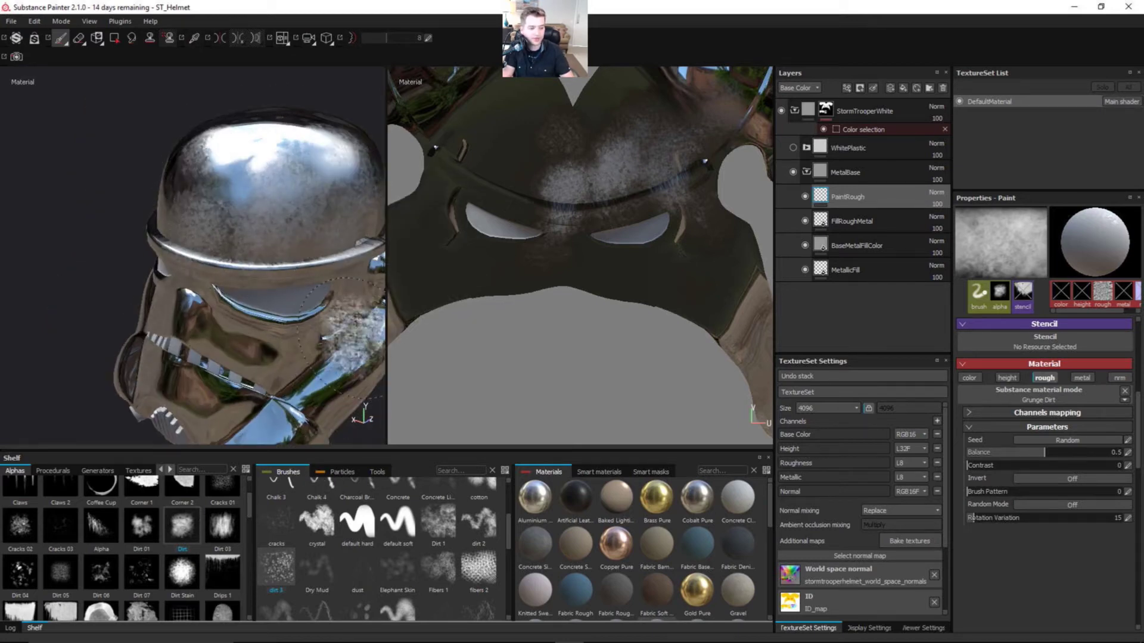
{"action": "left_click_drag", "start_coordinate": [270, 237], "coordinate": [357, 239], "text": "alt"}
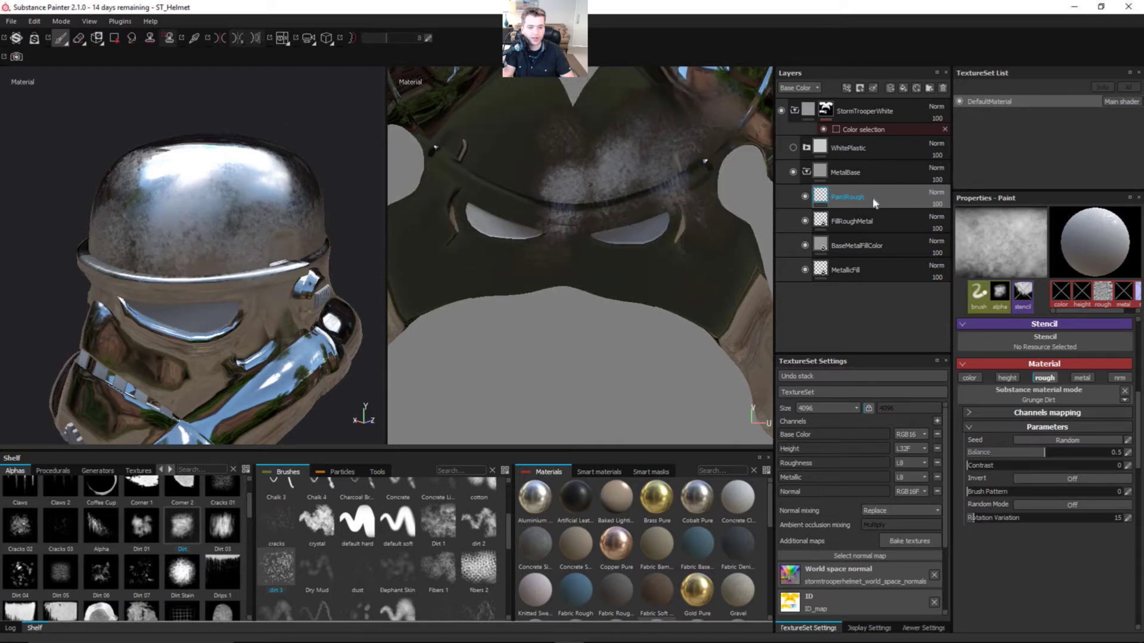
Step: Collapse the MetalBase folder, make the WhitePlastic folder visible again and check the layers it contains
{"action": "left_click", "coordinate": [807, 172]}
{"action": "left_click", "coordinate": [793, 147]}
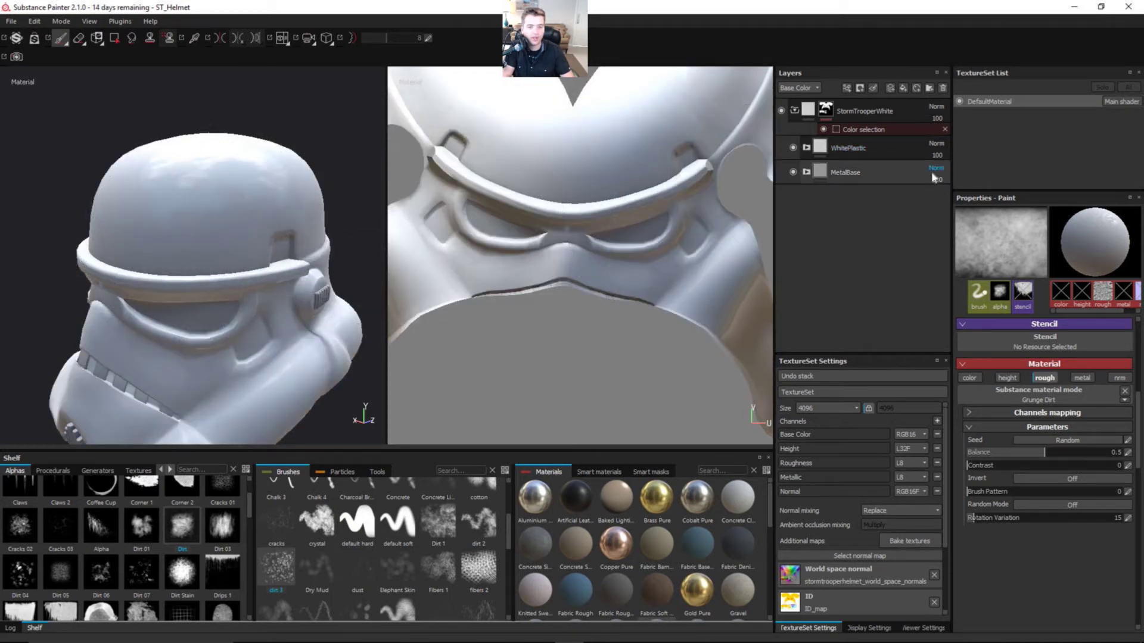
{"action": "left_click", "coordinate": [807, 148]}
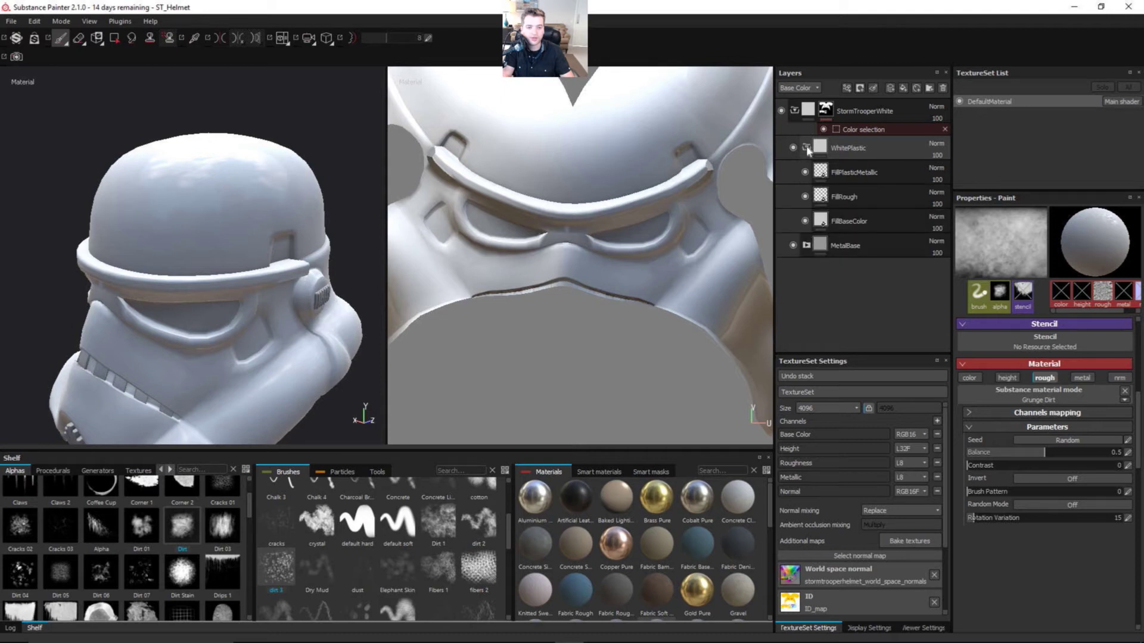
{"action": "left_click", "coordinate": [808, 148]}
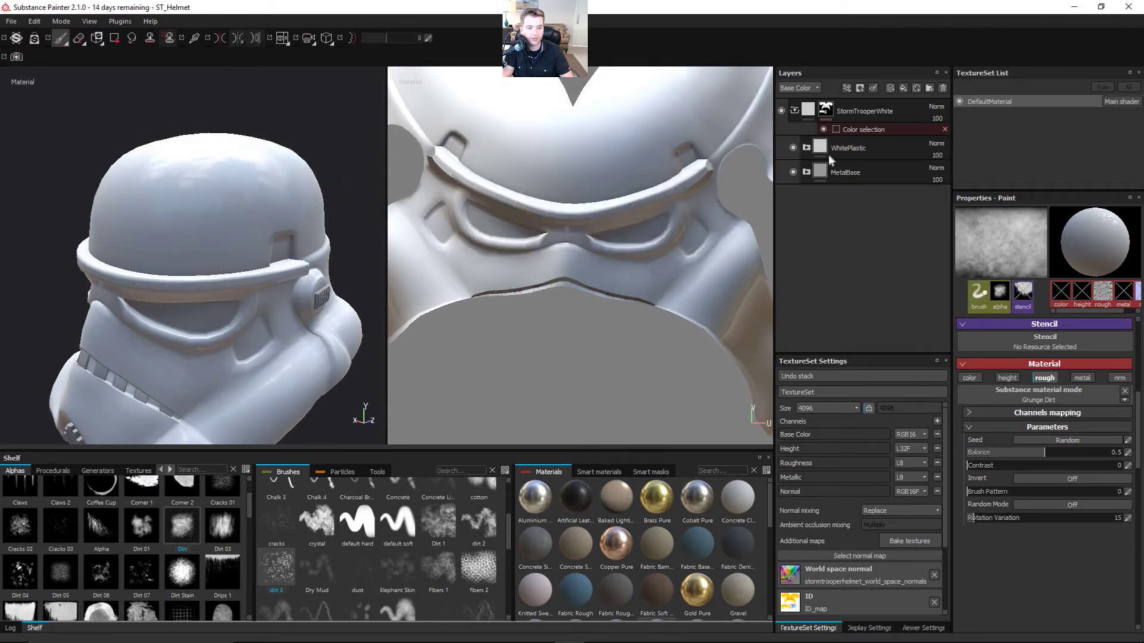
Step: Add a white mask to the WhitePlastic folder
{"action": "right_click", "coordinate": [876, 149]}
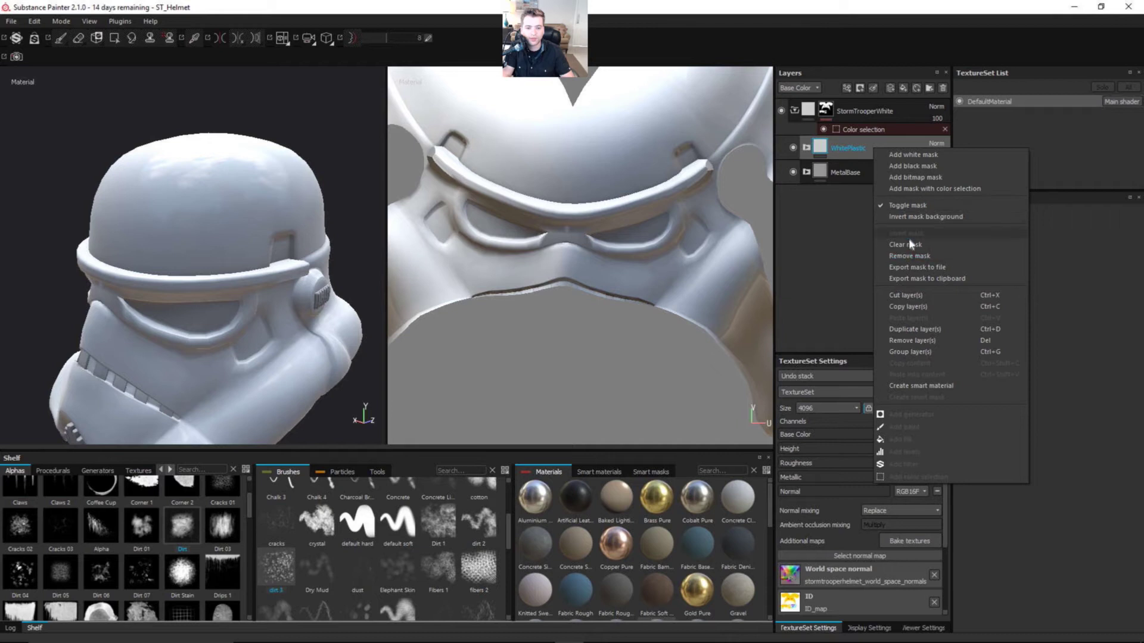
{"action": "left_click", "coordinate": [912, 155]}
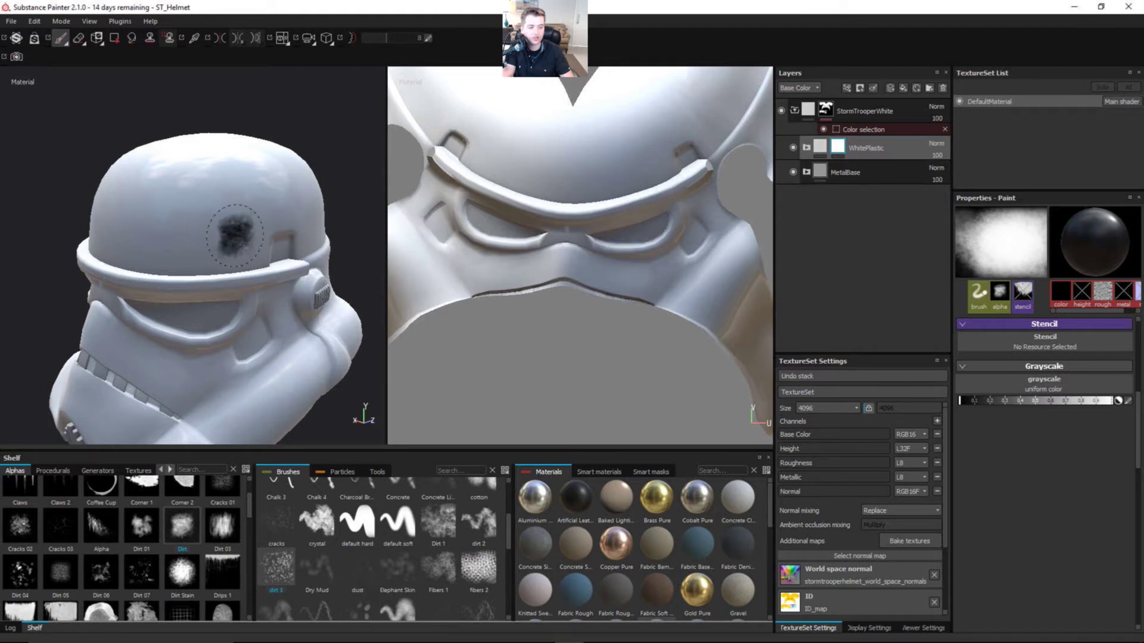
{"action": "mouse_move", "coordinate": [209, 226]}
{"action": "left_mouse_down", "text": "alt"}
{"action": "mouse_move", "coordinate": [199, 233]}
{"action": "mouse_move", "coordinate": [174, 207]}
{"action": "mouse_move", "coordinate": [184, 239]}
{"action": "mouse_move", "coordinate": [244, 232]}
{"action": "left_mouse_up", "text": "alt"}
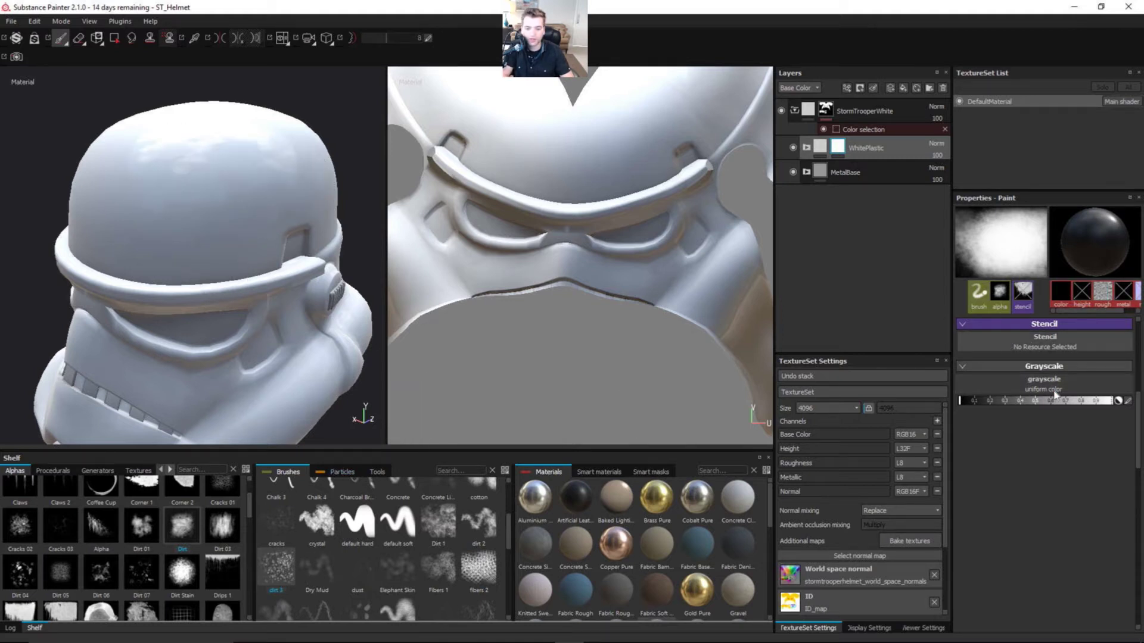
Step: Browse the stencil textures and assign Grunge 1 as the stencil for painting the WhitePlastic mask
{"action": "left_click", "coordinate": [1049, 346]}
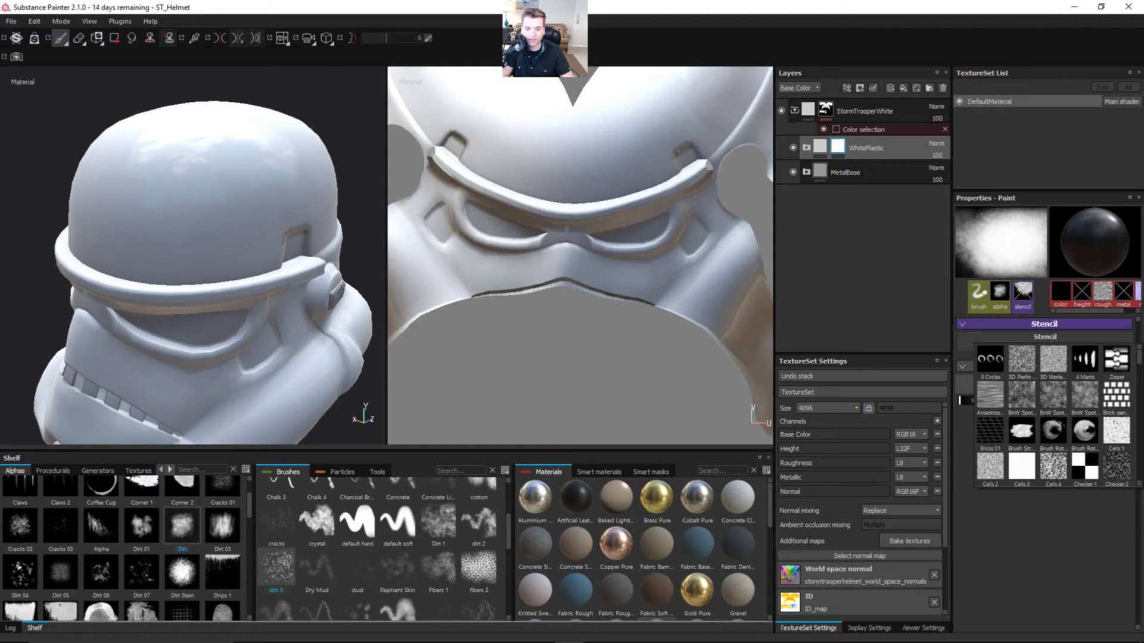
{"action": "scroll", "coordinate": [1053, 417], "scroll_direction": "down", "scroll_amount": 15}
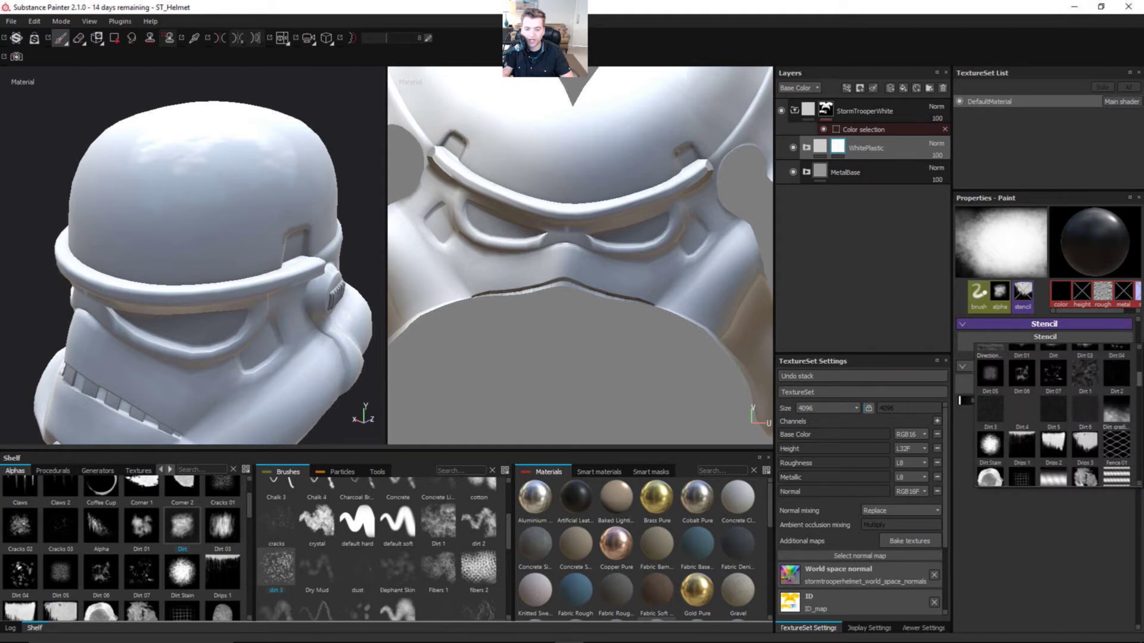
{"action": "scroll", "coordinate": [1054, 417], "scroll_direction": "down", "scroll_amount": 10}
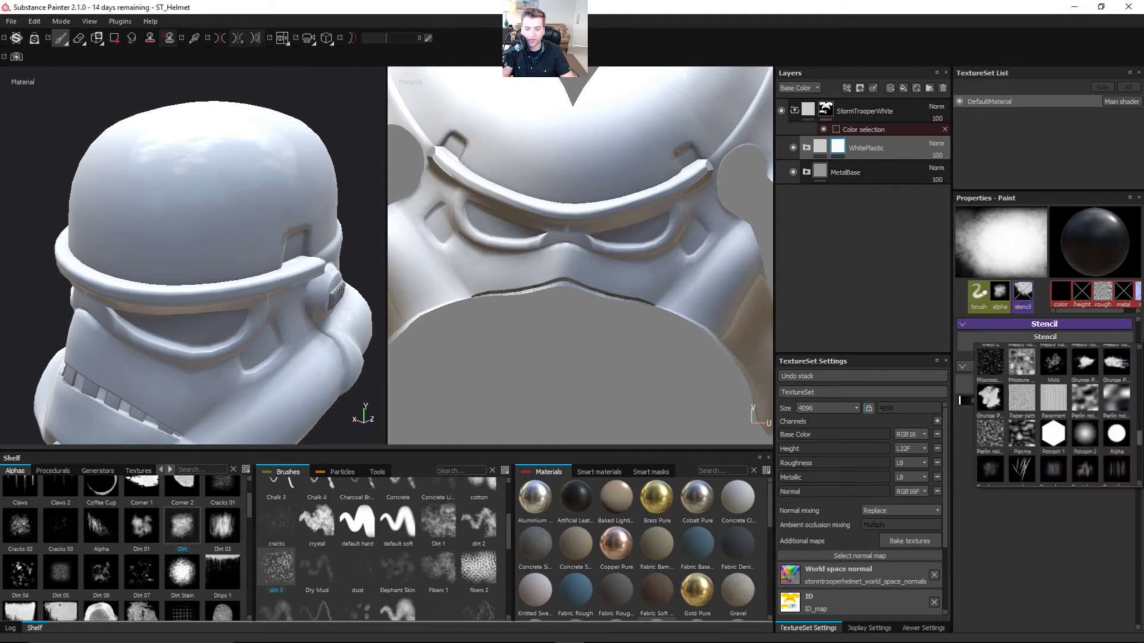
{"action": "scroll", "coordinate": [1053, 417], "scroll_direction": "down", "scroll_amount": 8}
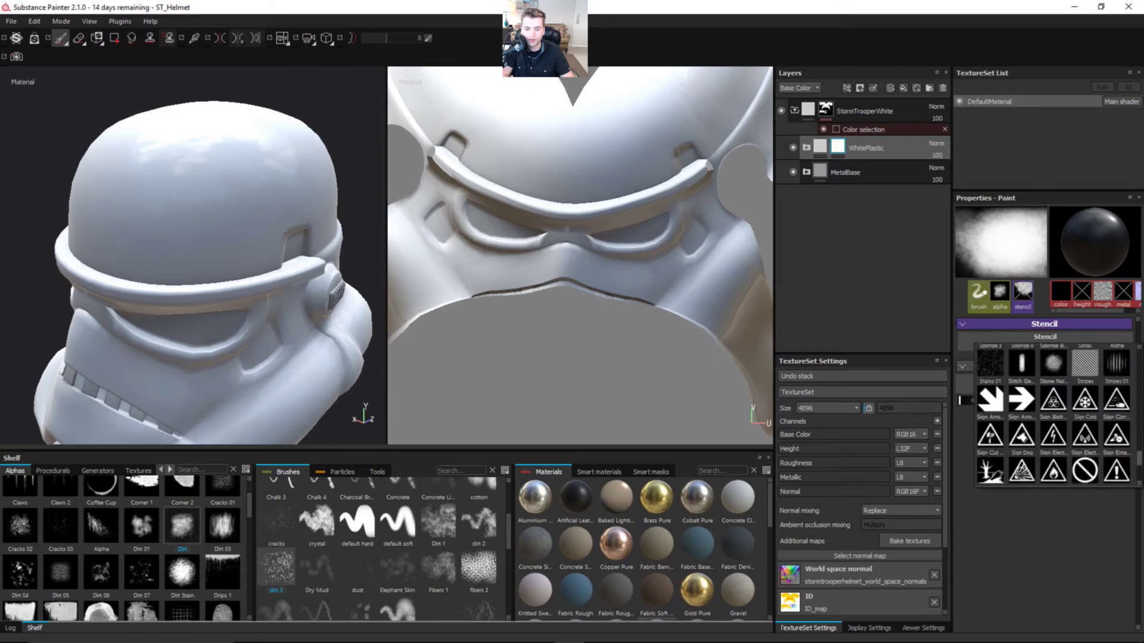
{"action": "scroll", "coordinate": [1054, 418], "scroll_direction": "down", "scroll_amount": 3}
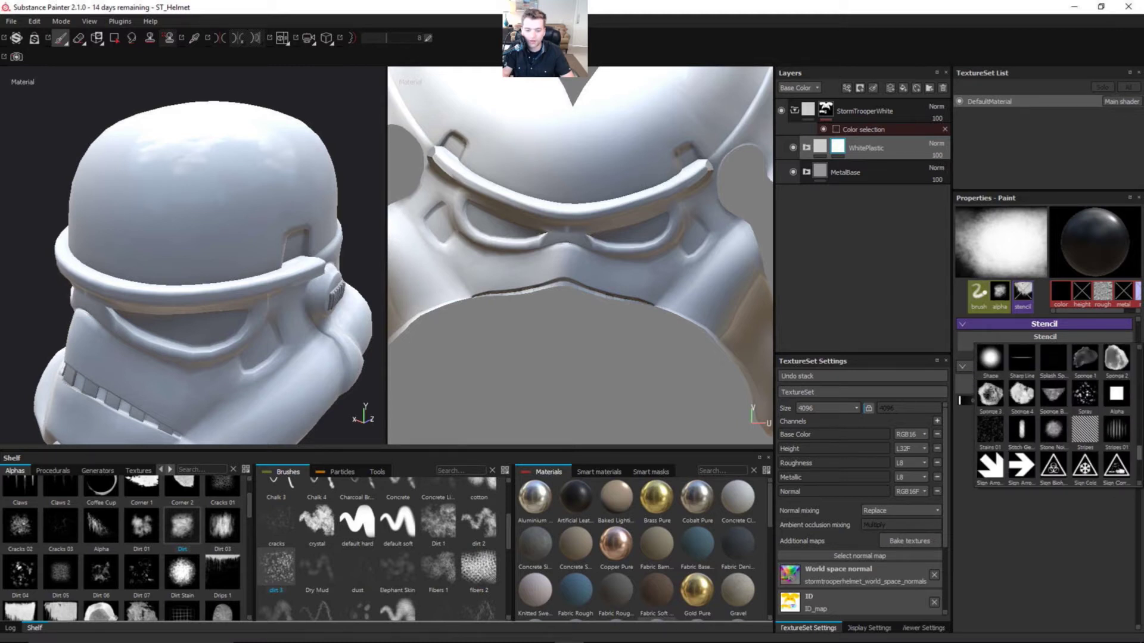
{"action": "scroll", "coordinate": [1054, 417], "scroll_direction": "up", "scroll_amount": 6}
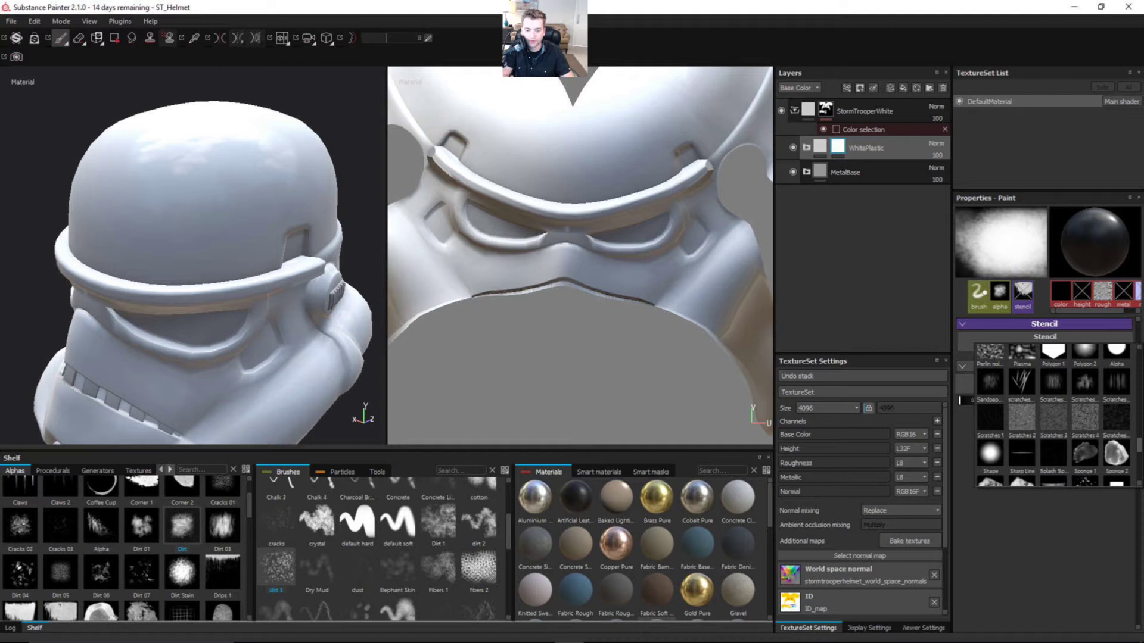
{"action": "scroll", "coordinate": [1054, 417], "scroll_direction": "up", "scroll_amount": 6}
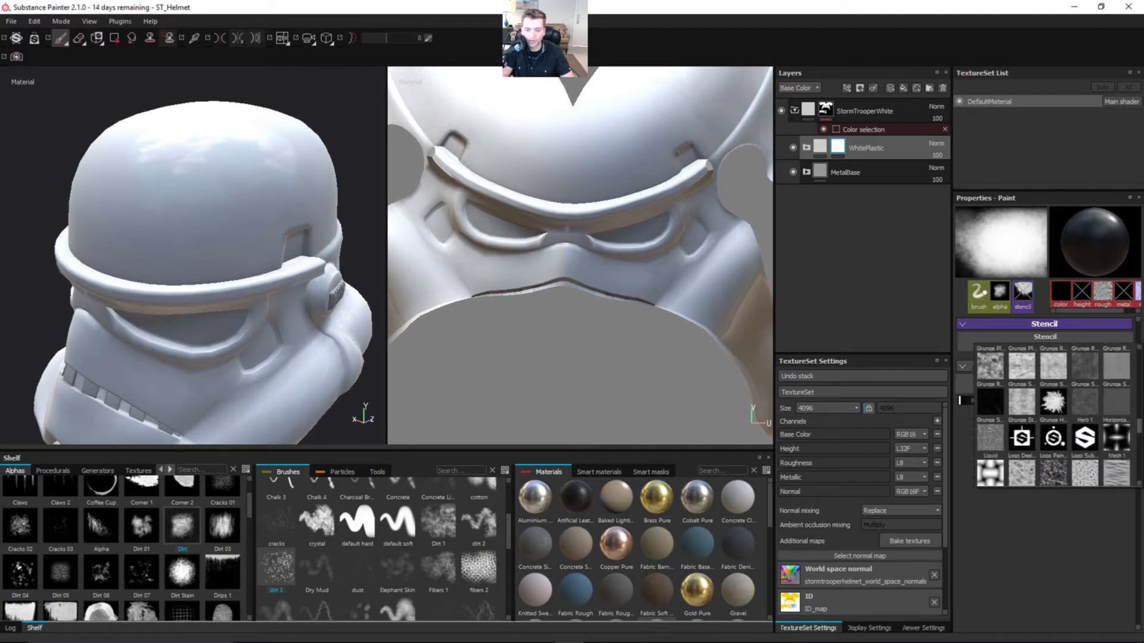
{"action": "scroll", "coordinate": [1053, 417], "scroll_direction": "up", "scroll_amount": 5}
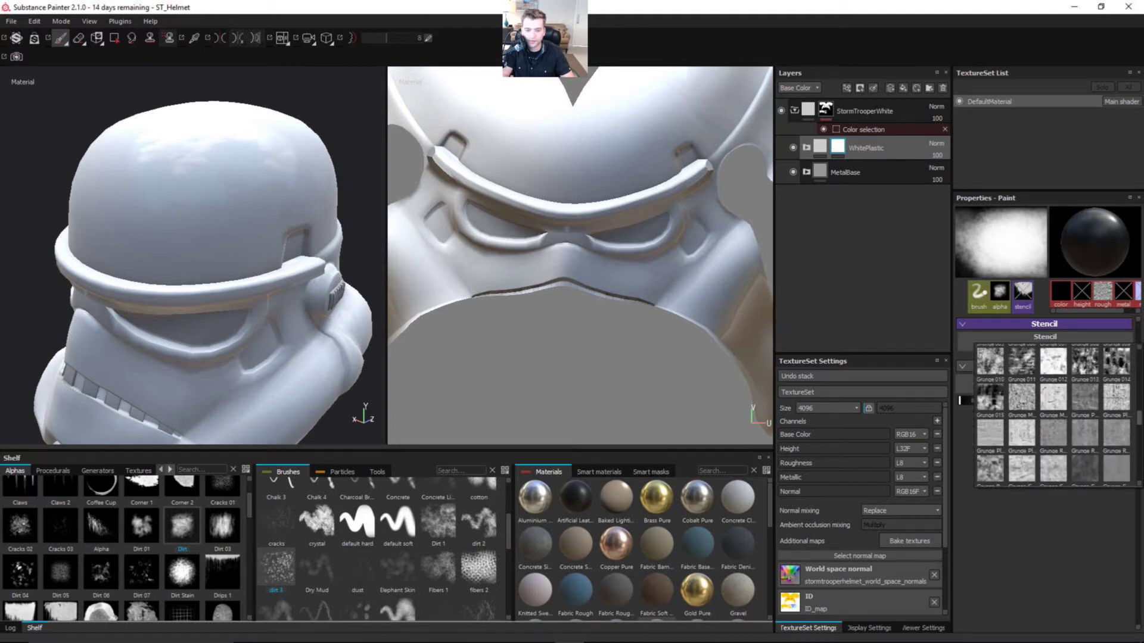
{"action": "scroll", "coordinate": [1053, 417], "scroll_direction": "up", "scroll_amount": 5}
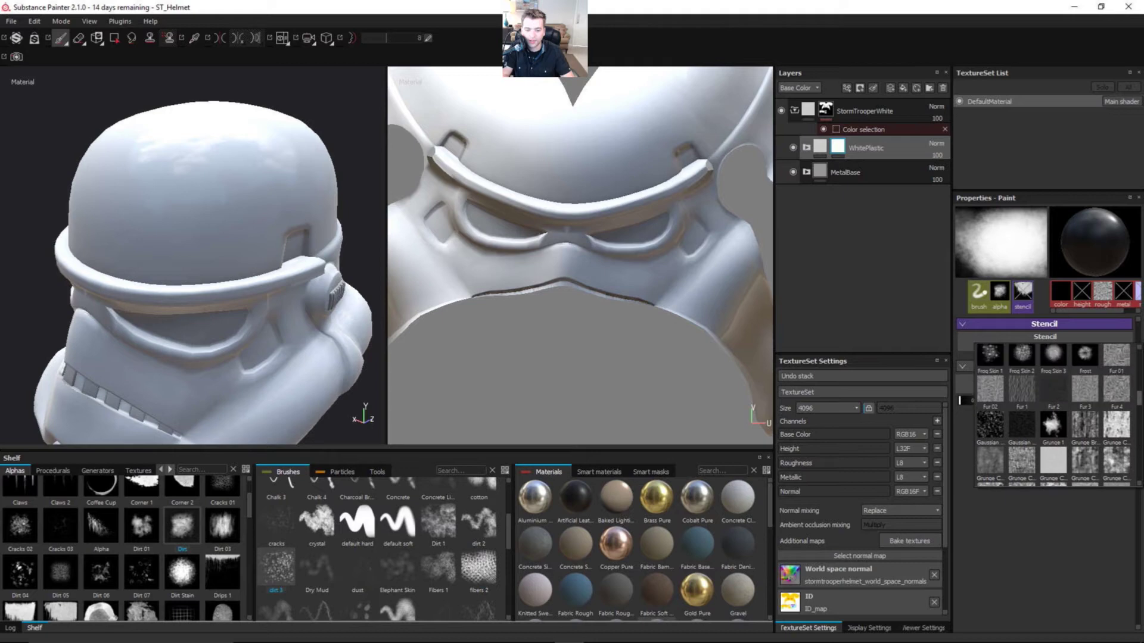
{"action": "left_click", "coordinate": [1055, 433]}
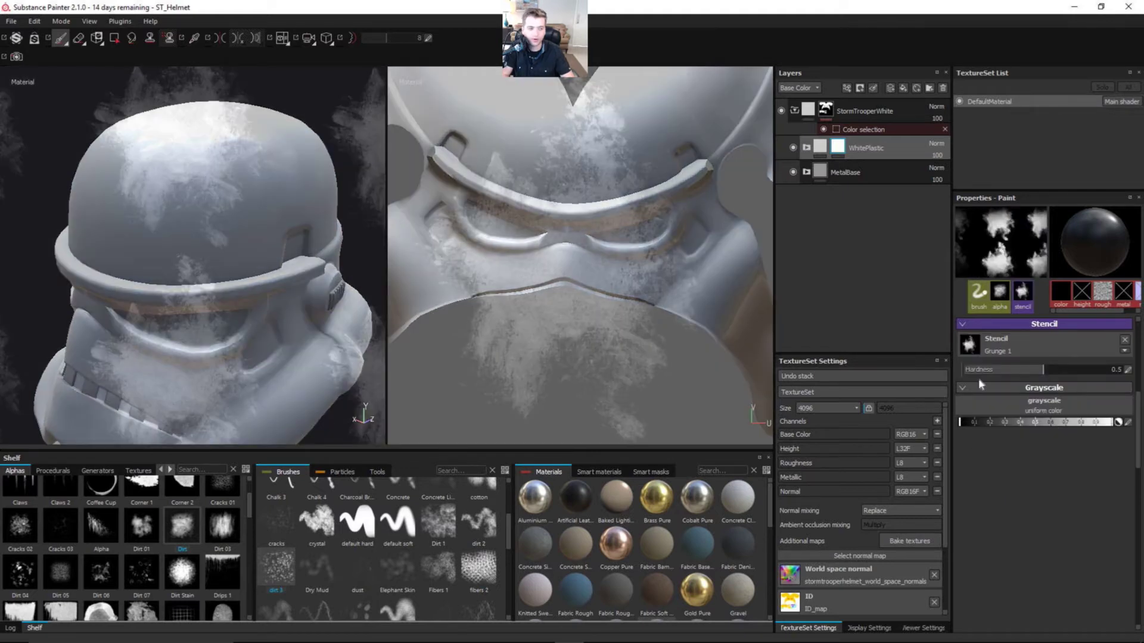
Step: Move, scale and rotate the Grunge 1 stencil until its splotches sit over the front of the helmet dome
{"action": "key", "text": "s"}
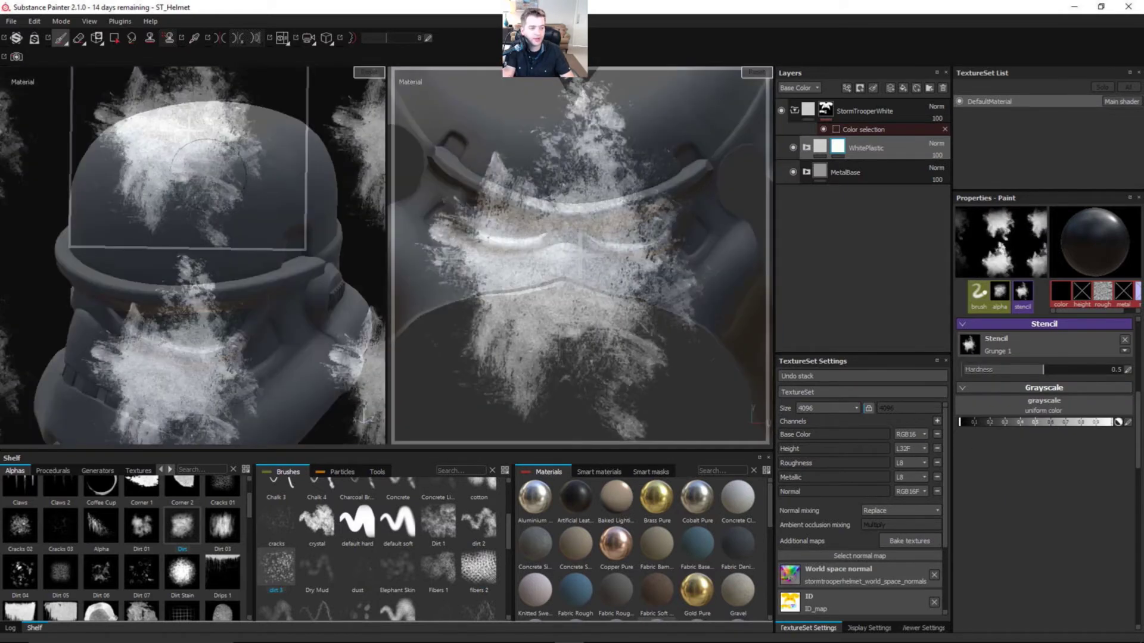
{"action": "key", "text": "s"}
{"action": "key", "text": "s"}
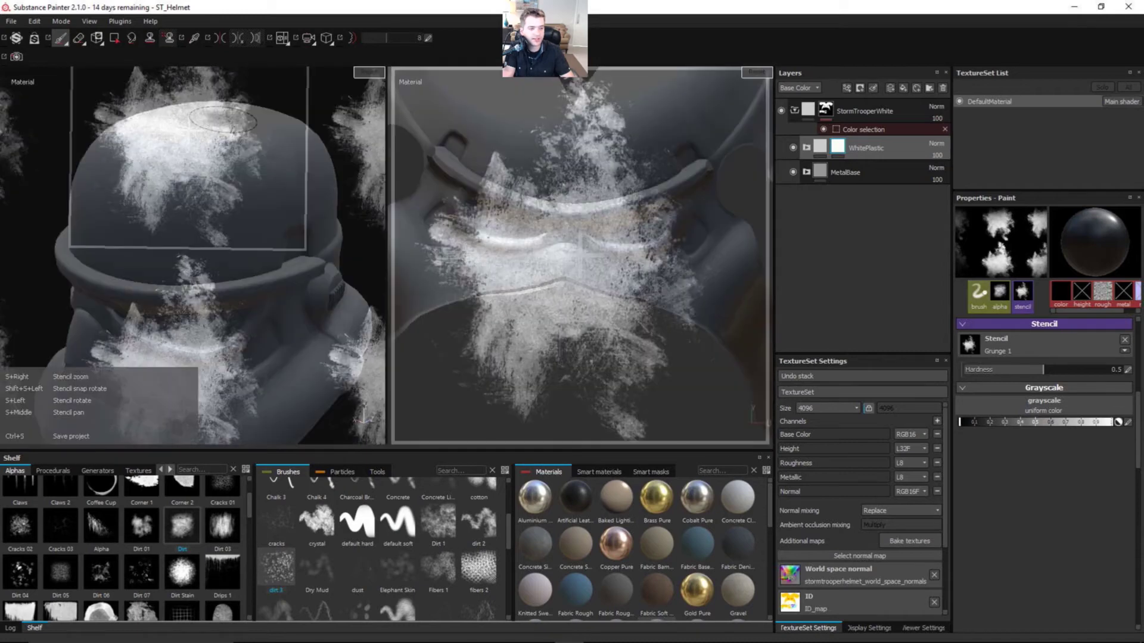
{"action": "middle_click_drag", "start_coordinate": [224, 119], "coordinate": [246, 179]}
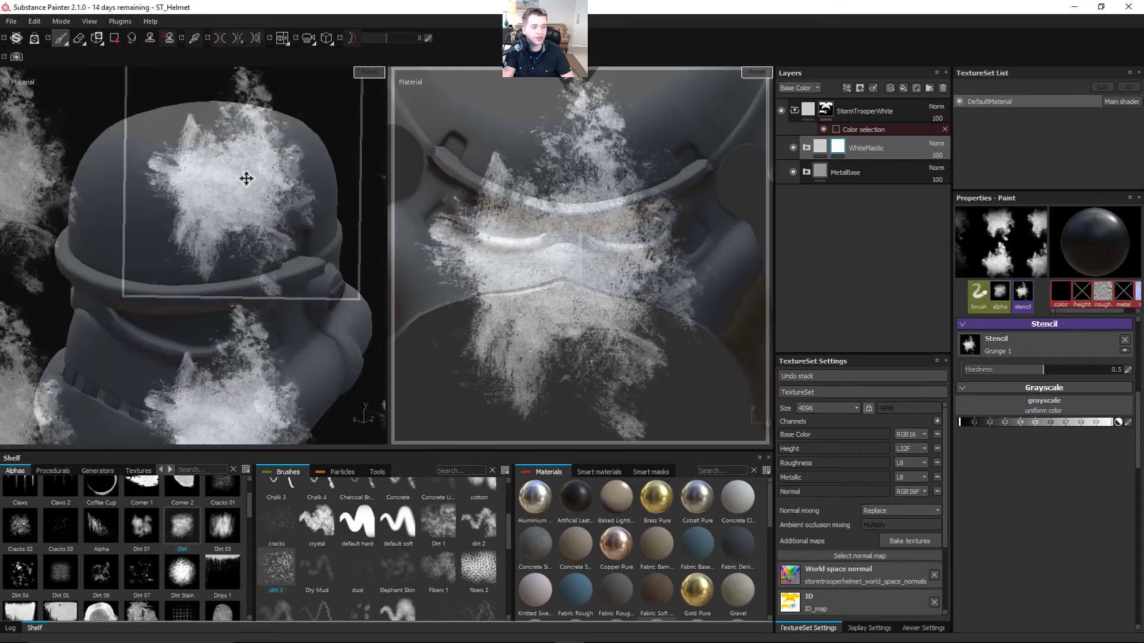
{"action": "right_click_drag", "start_coordinate": [247, 178], "coordinate": [214, 196]}
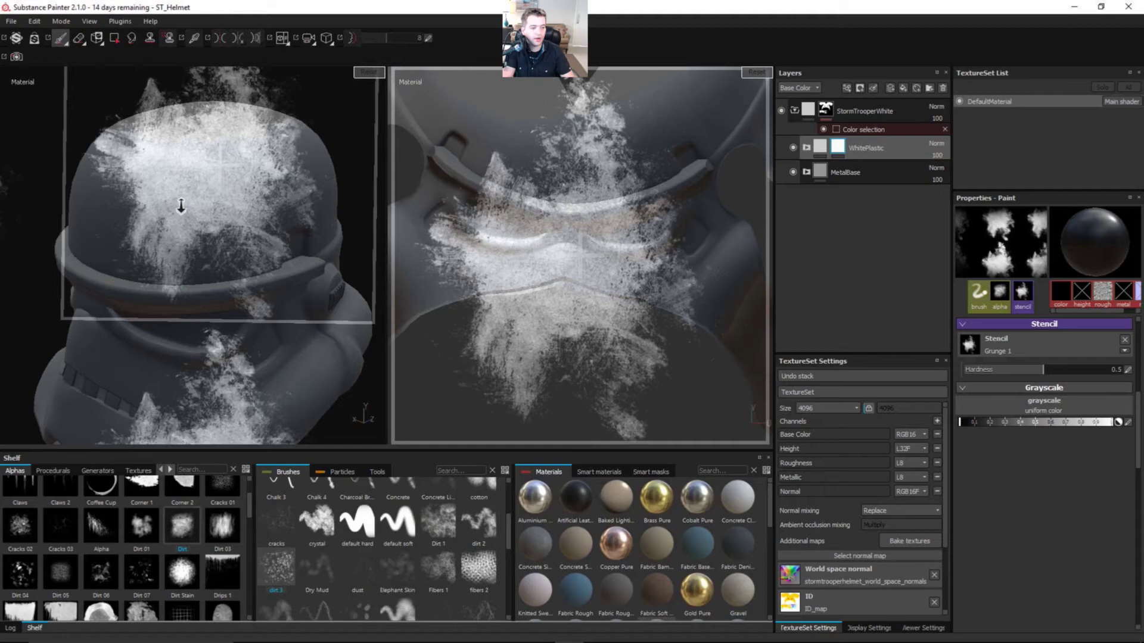
{"action": "right_click_drag", "start_coordinate": [182, 206], "coordinate": [307, 187]}
{"action": "mouse_move", "coordinate": [307, 186]}
{"action": "left_mouse_down"}
{"action": "mouse_move", "coordinate": [311, 164]}
{"action": "mouse_move", "coordinate": [291, 237]}
{"action": "mouse_move", "coordinate": [286, 159]}
{"action": "mouse_move", "coordinate": [302, 201]}
{"action": "mouse_move", "coordinate": [286, 174]}
{"action": "left_mouse_up"}
{"action": "right_click_drag", "start_coordinate": [276, 196], "coordinate": [286, 197]}
{"action": "middle_click_drag", "start_coordinate": [325, 198], "coordinate": [299, 258]}
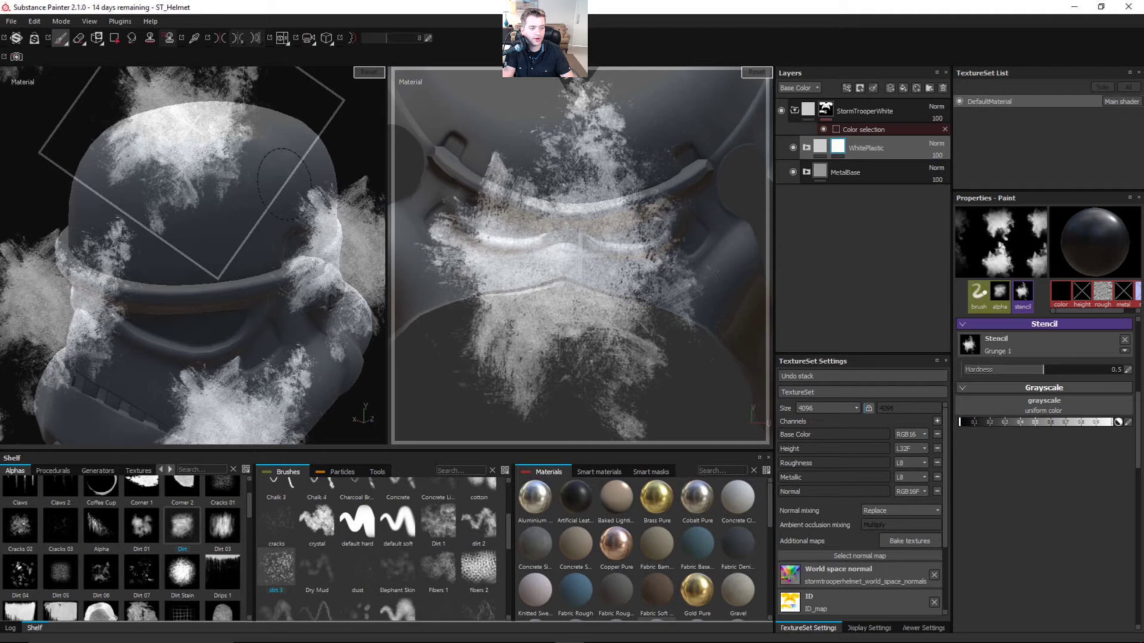
{"action": "middle_click_drag", "start_coordinate": [238, 137], "coordinate": [268, 169]}
{"action": "mouse_move", "coordinate": [278, 193]}
{"action": "right_mouse_down"}
{"action": "mouse_move", "coordinate": [235, 209]}
{"action": "mouse_move", "coordinate": [294, 185]}
{"action": "right_mouse_up"}
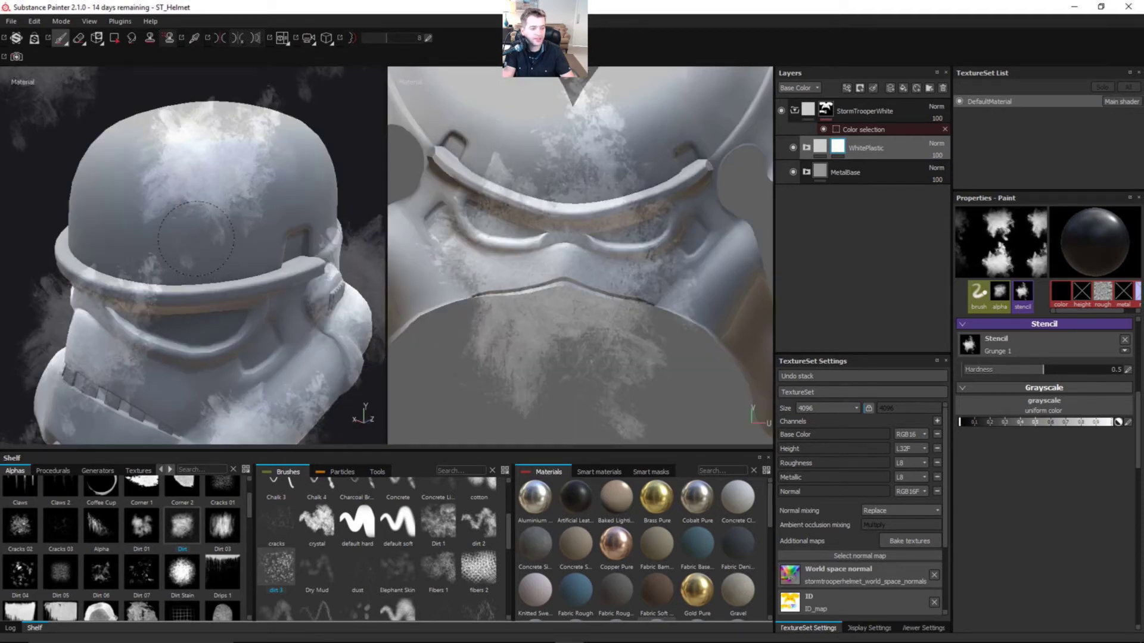
Step: Paint a grunge patch into the WhitePlastic mask on the dome's front and remove the stencil to check the revealed metal
{"action": "mouse_move", "coordinate": [195, 243]}
{"action": "left_mouse_down"}
{"action": "mouse_move", "coordinate": [173, 204]}
{"action": "mouse_move", "coordinate": [208, 183]}
{"action": "mouse_move", "coordinate": [214, 127]}
{"action": "left_mouse_up"}
{"action": "left_click_drag", "start_coordinate": [329, 202], "coordinate": [295, 218], "text": "alt"}
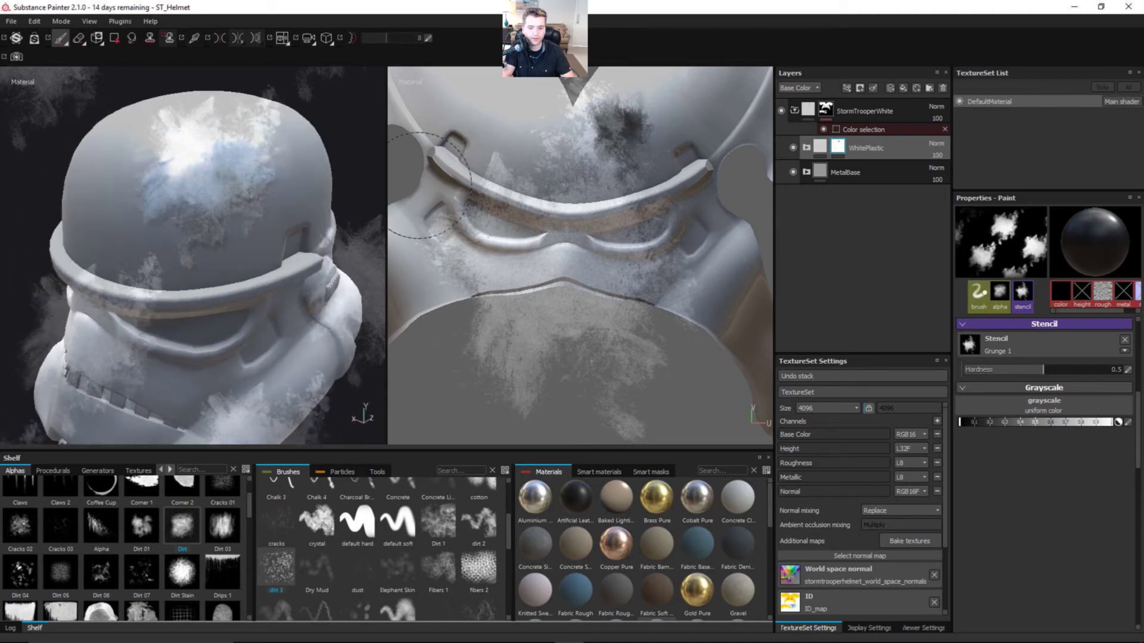
{"action": "left_click", "coordinate": [1124, 339]}
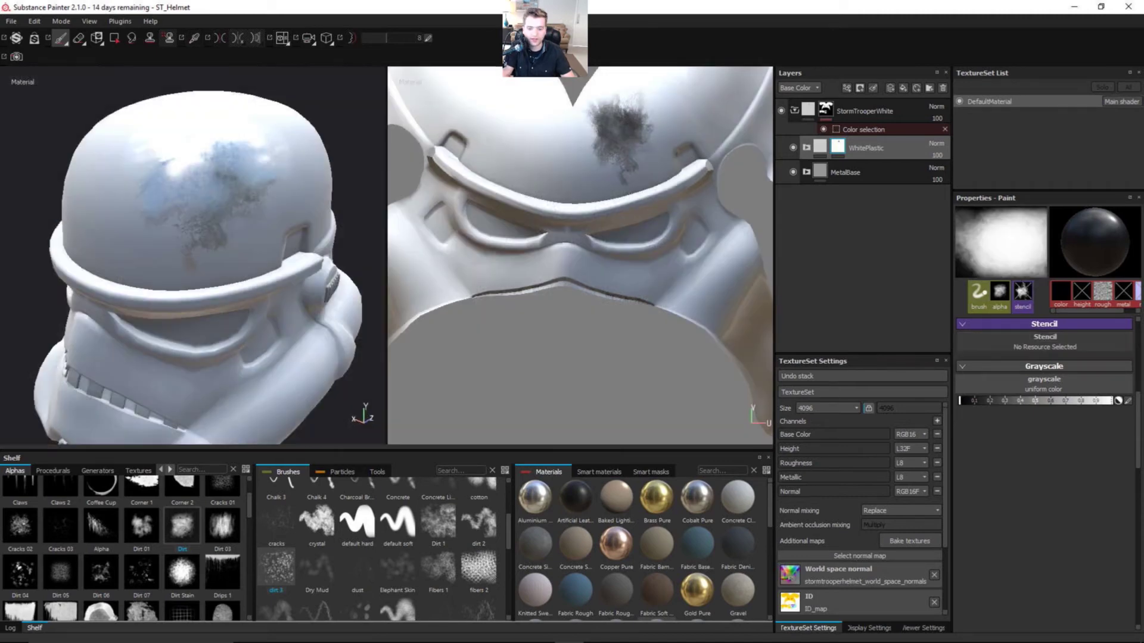
{"action": "mouse_move", "coordinate": [239, 191]}
{"action": "left_mouse_down", "text": "alt"}
{"action": "mouse_move", "coordinate": [255, 244]}
{"action": "mouse_move", "coordinate": [288, 194]}
{"action": "mouse_move", "coordinate": [248, 168]}
{"action": "mouse_move", "coordinate": [260, 151]}
{"action": "mouse_move", "coordinate": [263, 223]}
{"action": "mouse_move", "coordinate": [205, 223]}
{"action": "mouse_move", "coordinate": [219, 183]}
{"action": "left_mouse_up", "text": "alt"}
{"action": "scroll", "coordinate": [219, 183], "scroll_direction": "up", "scroll_amount": 6}
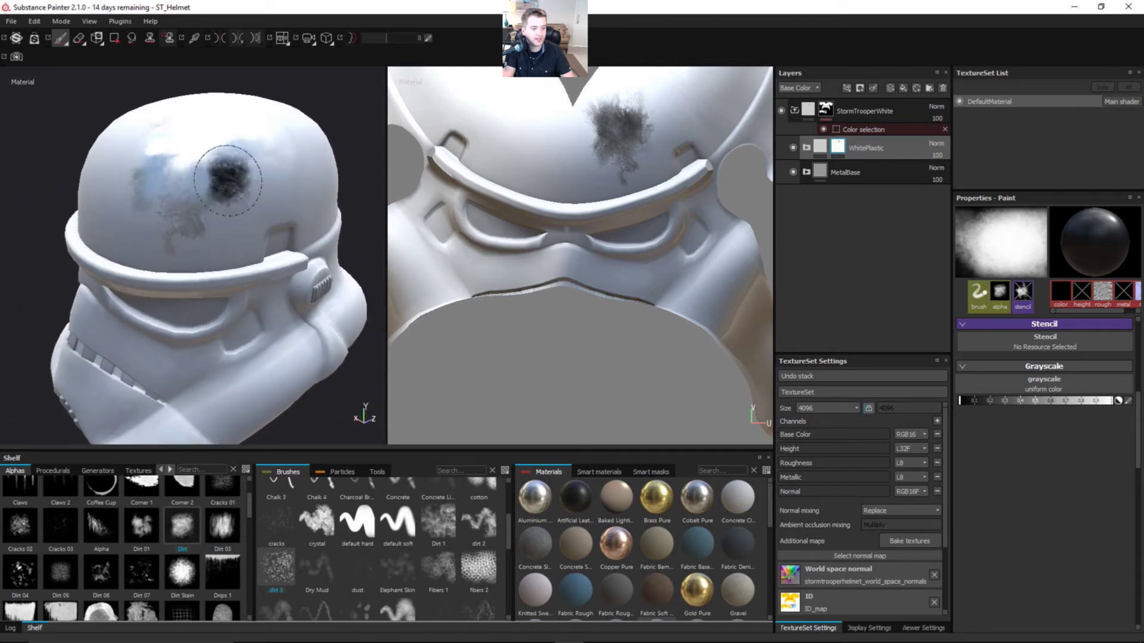
{"action": "mouse_move", "coordinate": [231, 232]}
{"action": "left_mouse_down", "text": "alt"}
{"action": "mouse_move", "coordinate": [314, 201]}
{"action": "mouse_move", "coordinate": [278, 202]}
{"action": "left_mouse_up", "text": "alt"}
{"action": "left_click_drag", "start_coordinate": [180, 220], "coordinate": [190, 163], "text": "alt"}
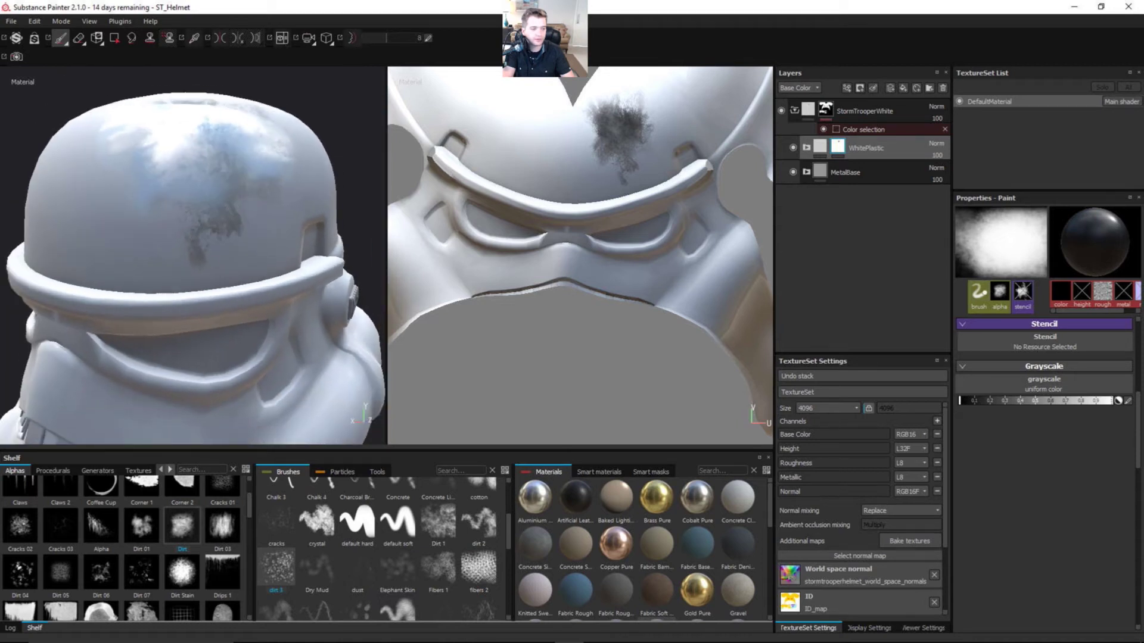
Step: Add a generator to the WhitePlastic mask and choose MG Dirt for it
{"action": "right_click", "coordinate": [904, 148]}
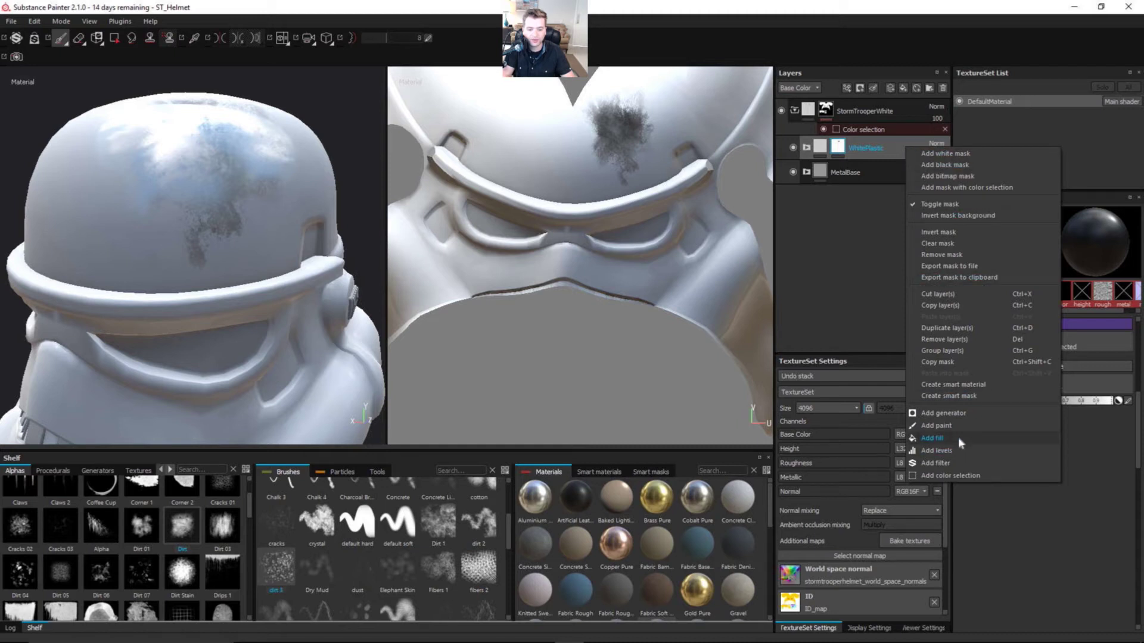
{"action": "left_click", "coordinate": [966, 413]}
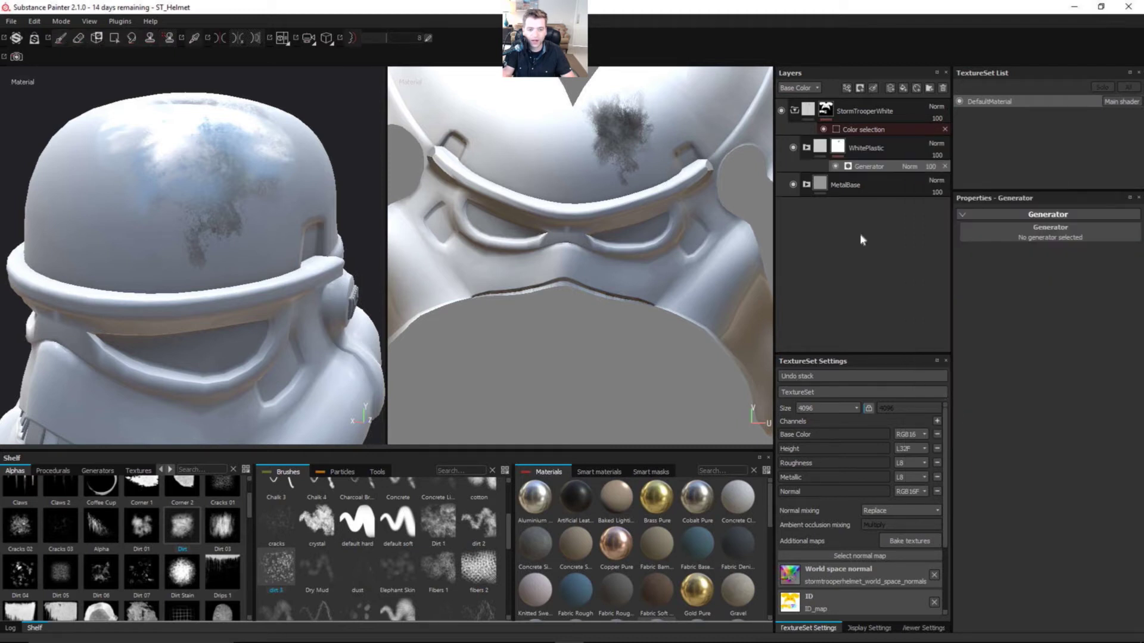
{"action": "left_click", "coordinate": [1014, 230]}
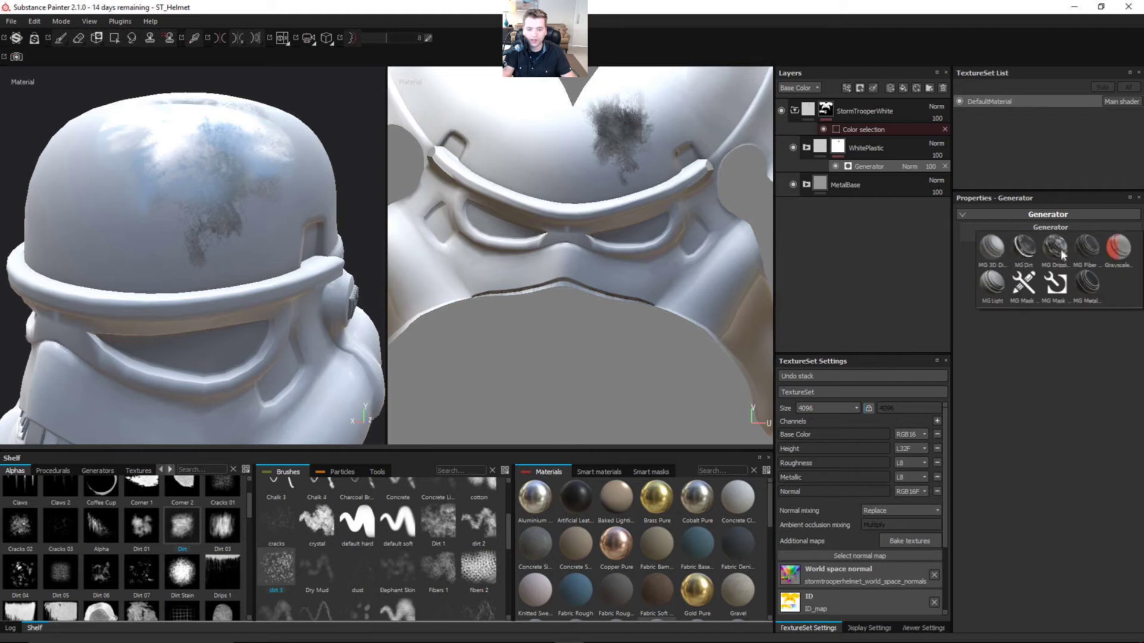
{"action": "left_click", "coordinate": [1027, 248]}
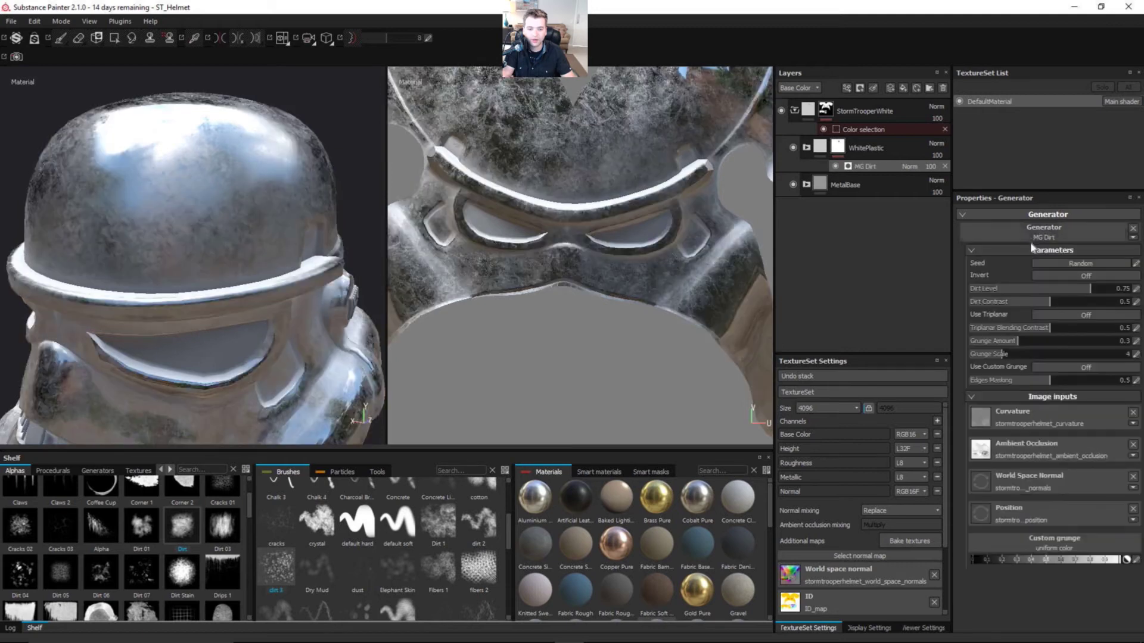
Step: Turn on Invert for the MG Dirt generator and inspect the helmet's front and side
{"action": "left_click", "coordinate": [1060, 275]}
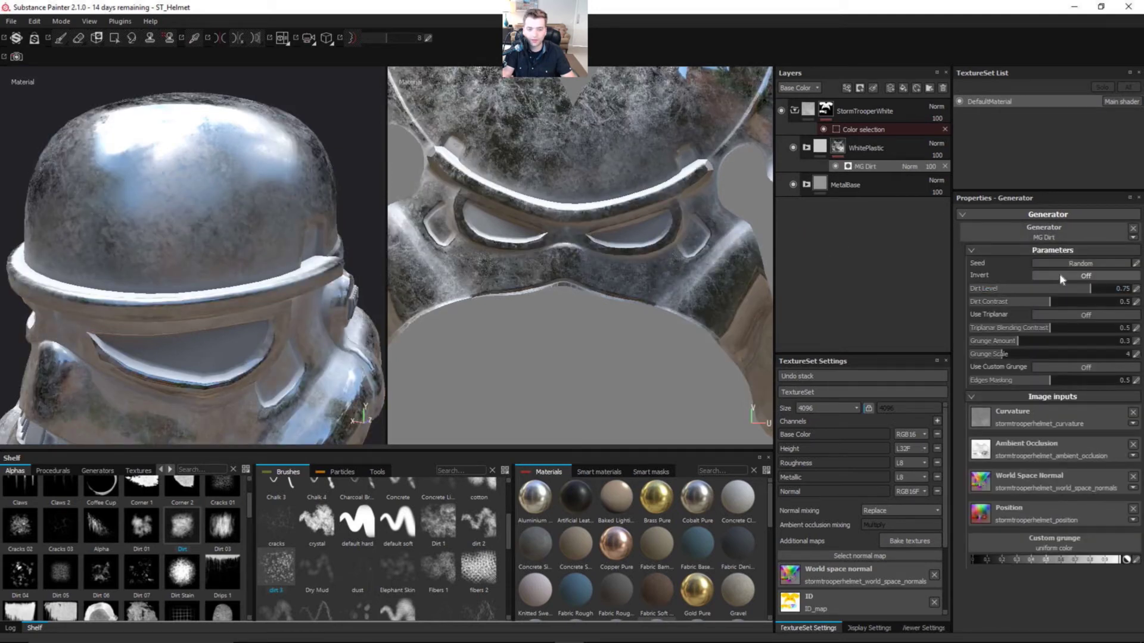
{"action": "left_click_drag", "start_coordinate": [293, 263], "coordinate": [317, 239], "text": "alt"}
{"action": "left_click_drag", "start_coordinate": [256, 269], "coordinate": [286, 265], "text": "alt"}
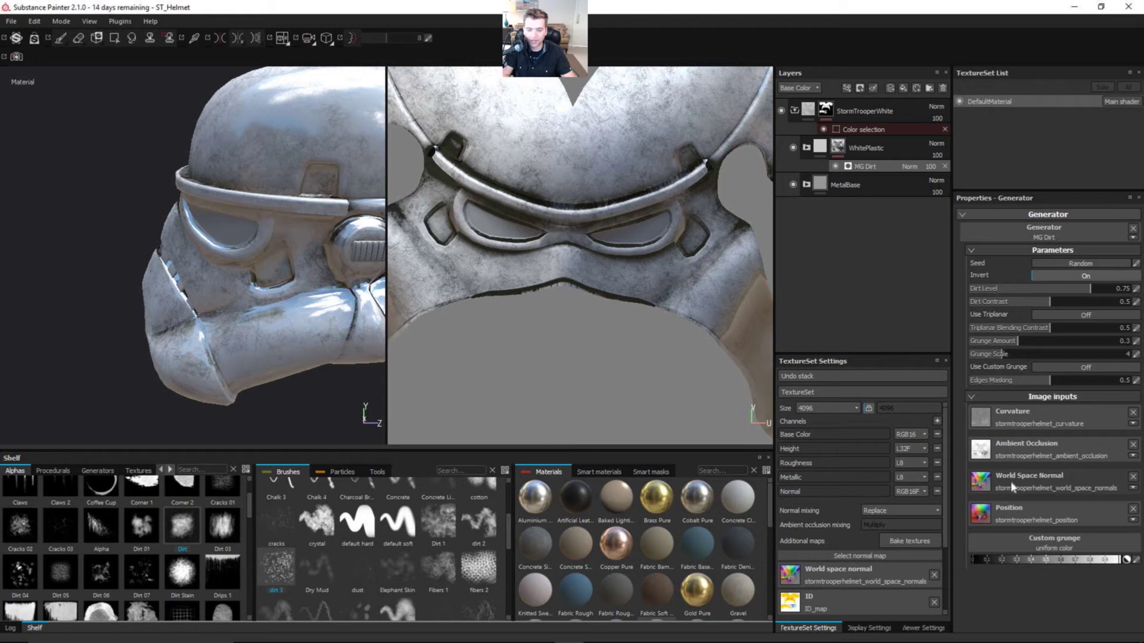
{"action": "left_click_drag", "start_coordinate": [272, 281], "coordinate": [180, 279], "text": "alt"}
{"action": "right_click_drag", "start_coordinate": [195, 320], "coordinate": [263, 312], "text": "alt"}
{"action": "left_click_drag", "start_coordinate": [221, 316], "coordinate": [145, 320], "text": "alt"}
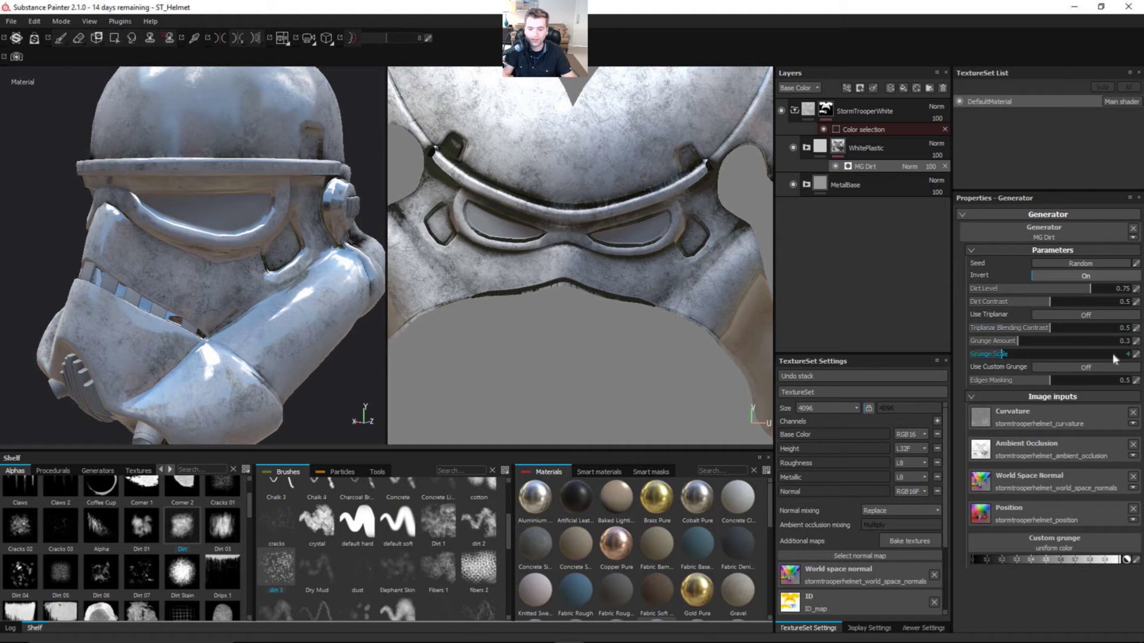
Step: Set the MG Dirt generator's dirt level and dirt contrast to 0.56, grunge amount to 0.36 and grunge scale to 7
{"action": "mouse_move", "coordinate": [1060, 295]}
{"action": "left_mouse_down"}
{"action": "mouse_move", "coordinate": [1081, 290]}
{"action": "mouse_move", "coordinate": [1058, 286]}
{"action": "mouse_move", "coordinate": [1065, 302]}
{"action": "left_mouse_up"}
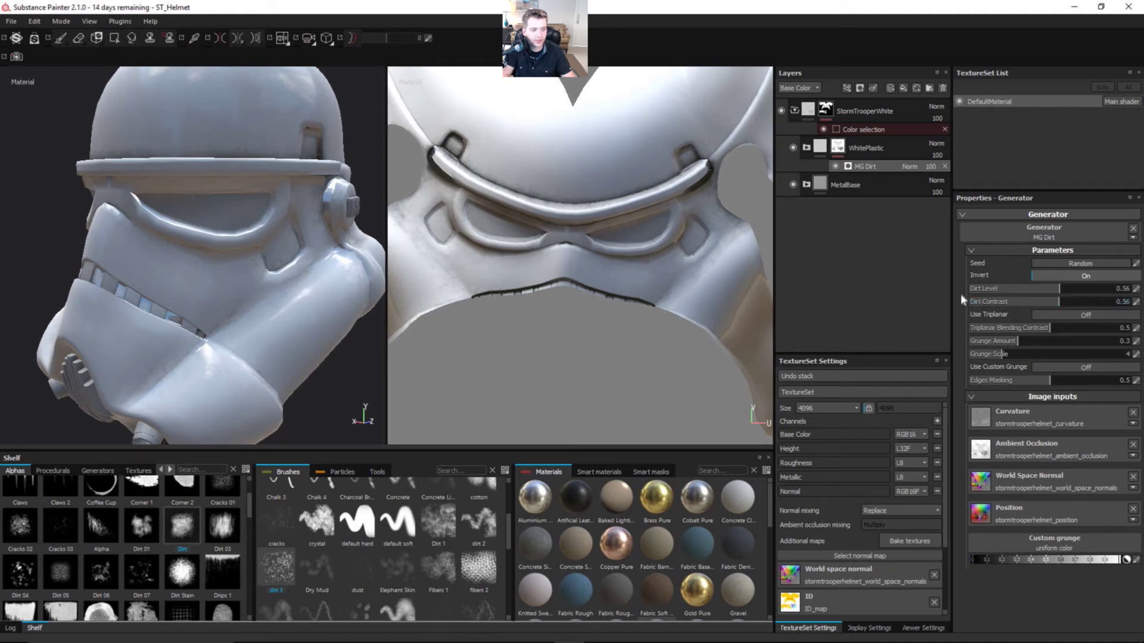
{"action": "left_click_drag", "start_coordinate": [256, 261], "coordinate": [205, 253], "text": "alt"}
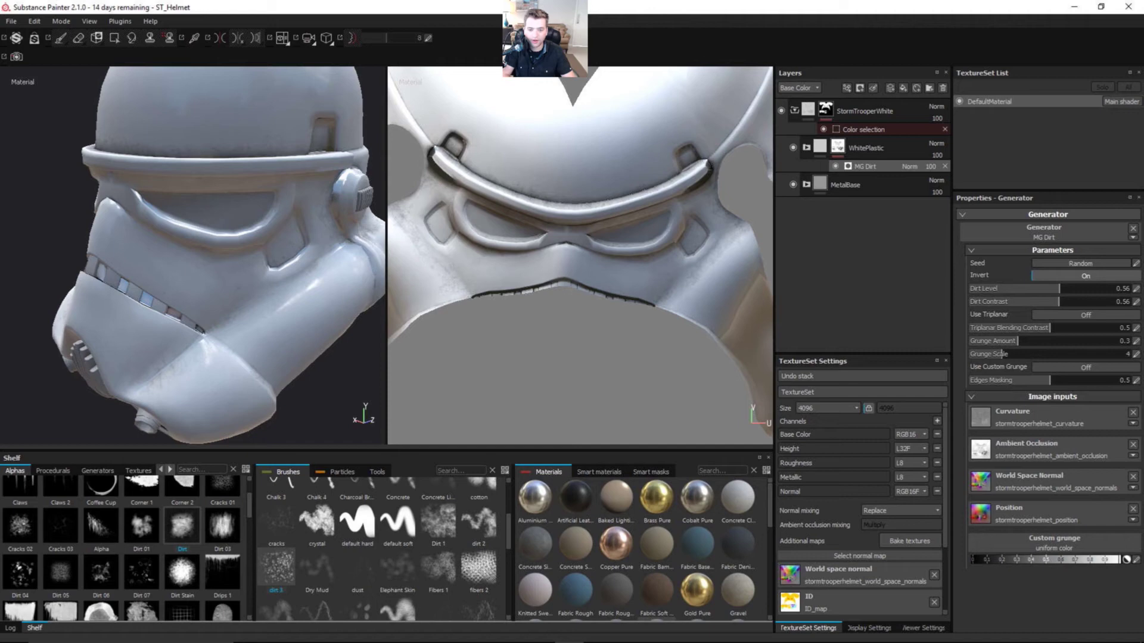
{"action": "mouse_move", "coordinate": [1030, 337]}
{"action": "left_mouse_down"}
{"action": "mouse_move", "coordinate": [1068, 343]}
{"action": "mouse_move", "coordinate": [1034, 342]}
{"action": "left_mouse_up"}
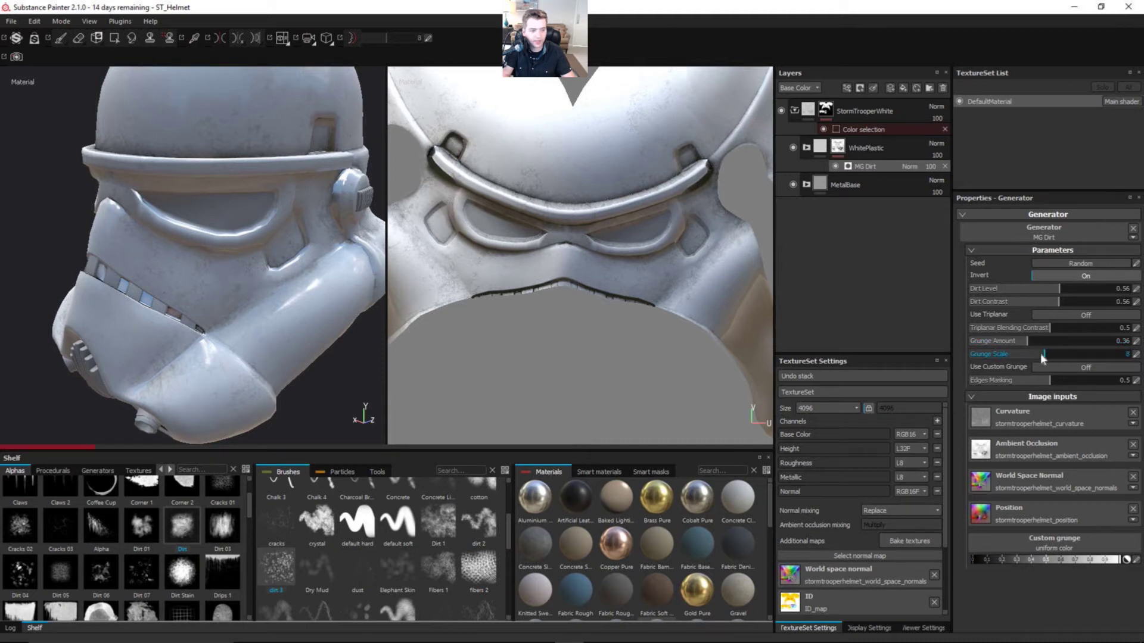
{"action": "left_click_drag", "start_coordinate": [1042, 355], "coordinate": [1039, 352]}
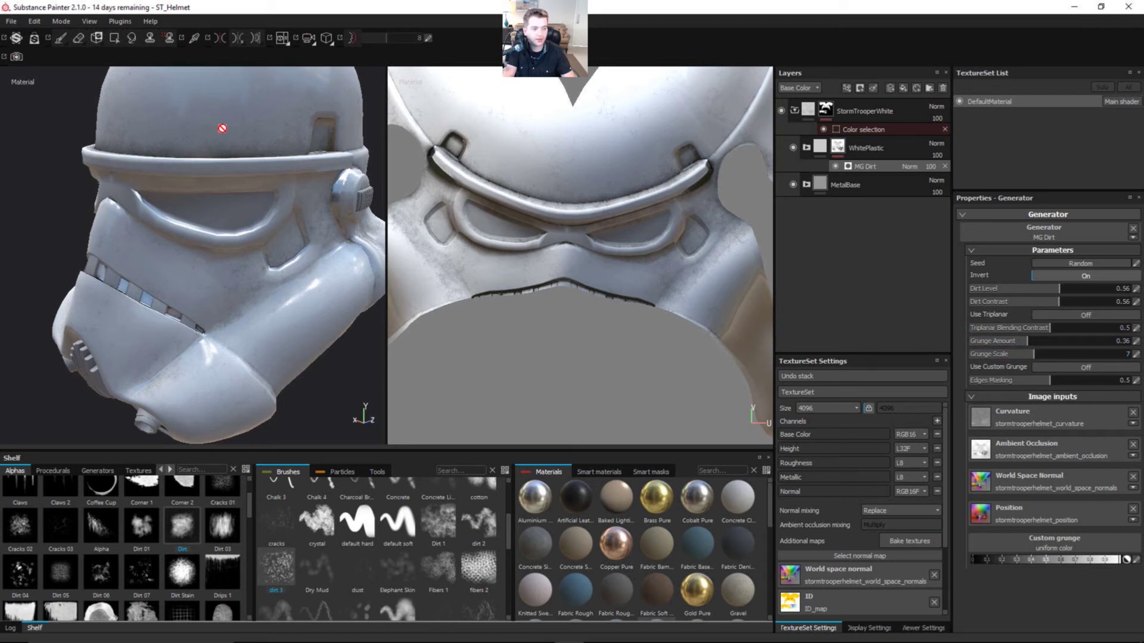
{"action": "left_click_drag", "start_coordinate": [307, 157], "coordinate": [282, 170], "text": "alt"}
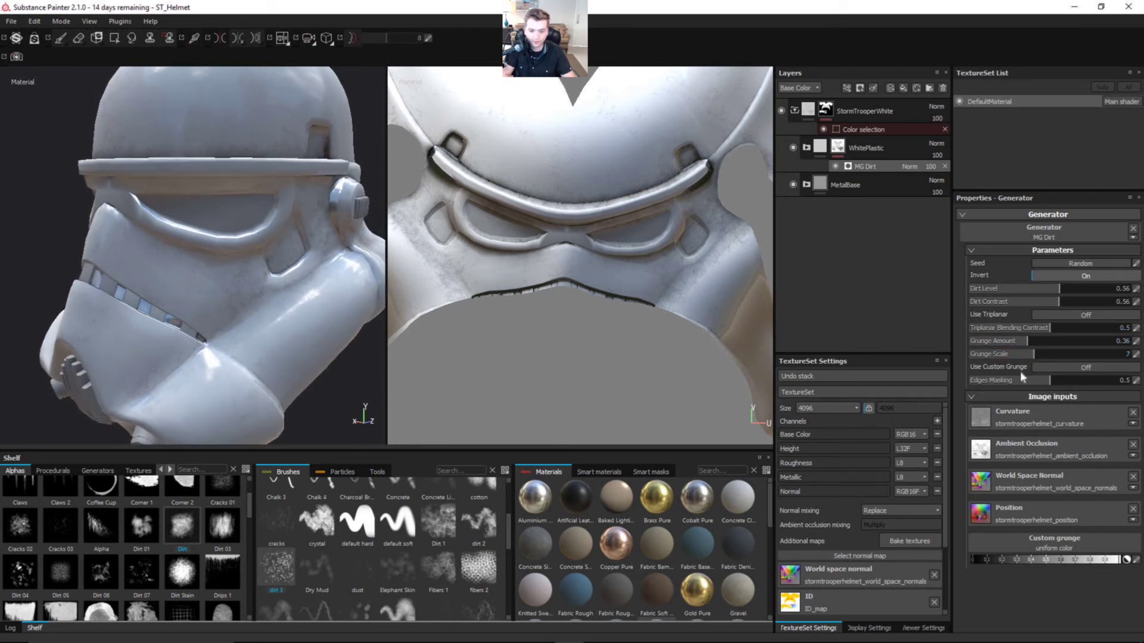
Step: Try a lower edges masking value on the MG Dirt generator and settle on 0.69
{"action": "left_click_drag", "start_coordinate": [1050, 381], "coordinate": [1024, 381]}
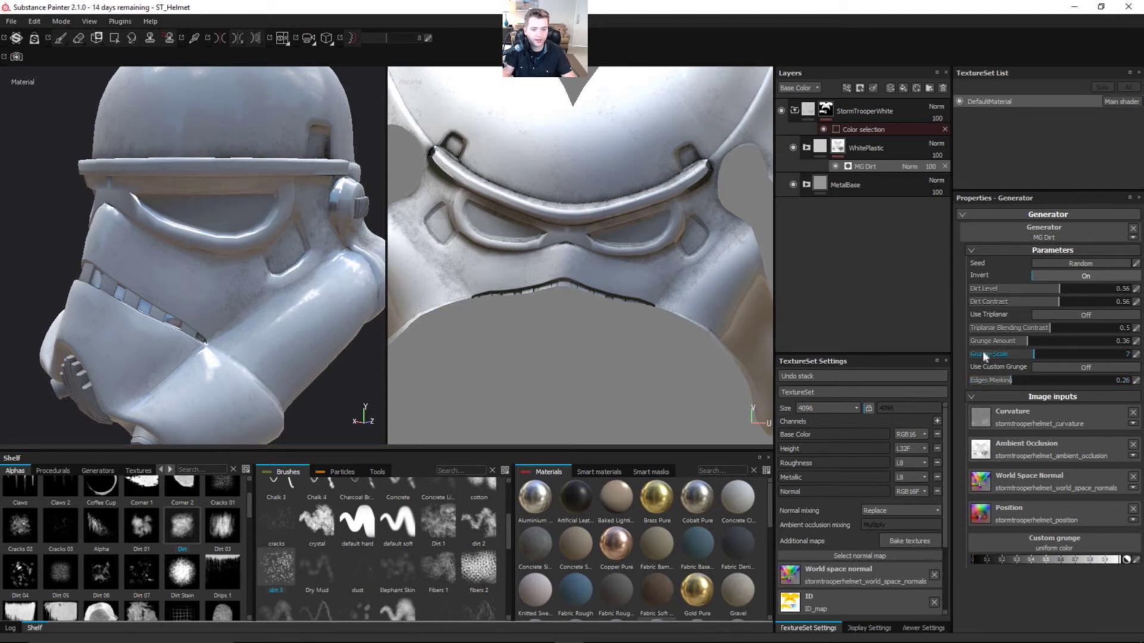
{"action": "left_click_drag", "start_coordinate": [1032, 380], "coordinate": [1076, 382]}
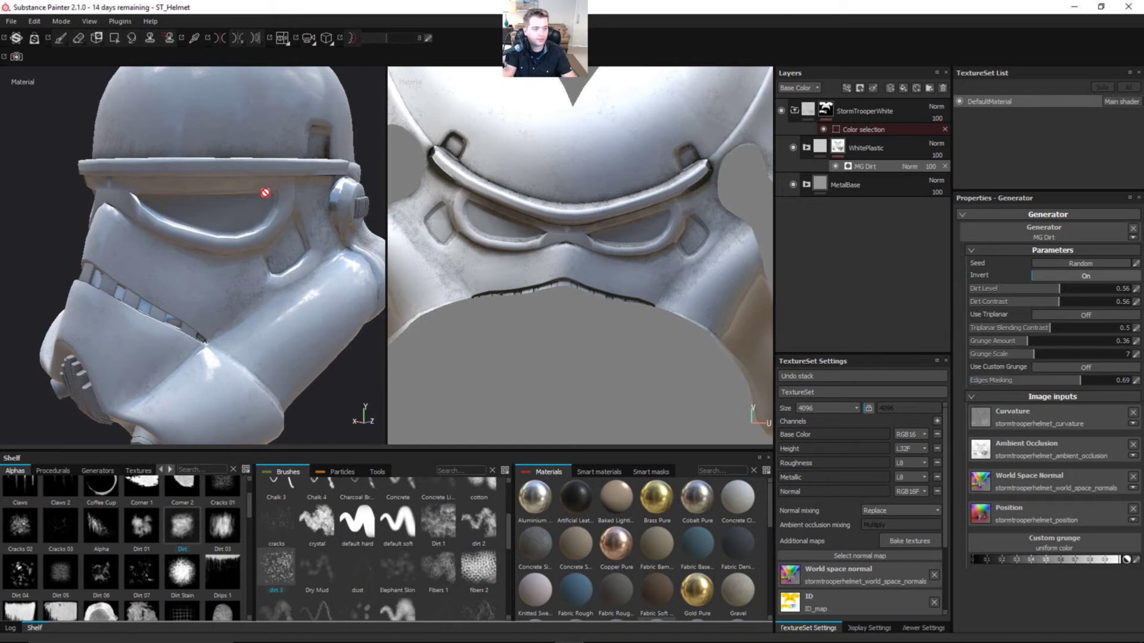
{"action": "left_click_drag", "start_coordinate": [265, 191], "coordinate": [312, 209], "text": "alt"}
{"action": "left_click_drag", "start_coordinate": [362, 296], "coordinate": [411, 285], "text": "alt"}
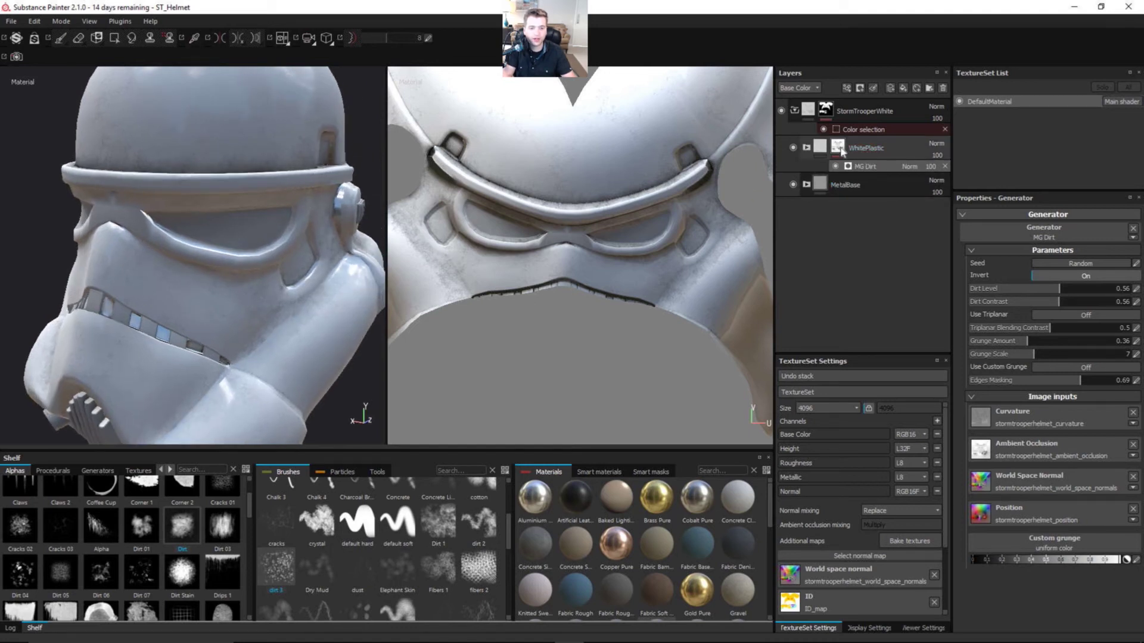
Step: Add a Levels adjustment to the WhitePlastic mask and raise its midtone to about 5.03 to strengthen the dirt
{"action": "right_click", "coordinate": [884, 146]}
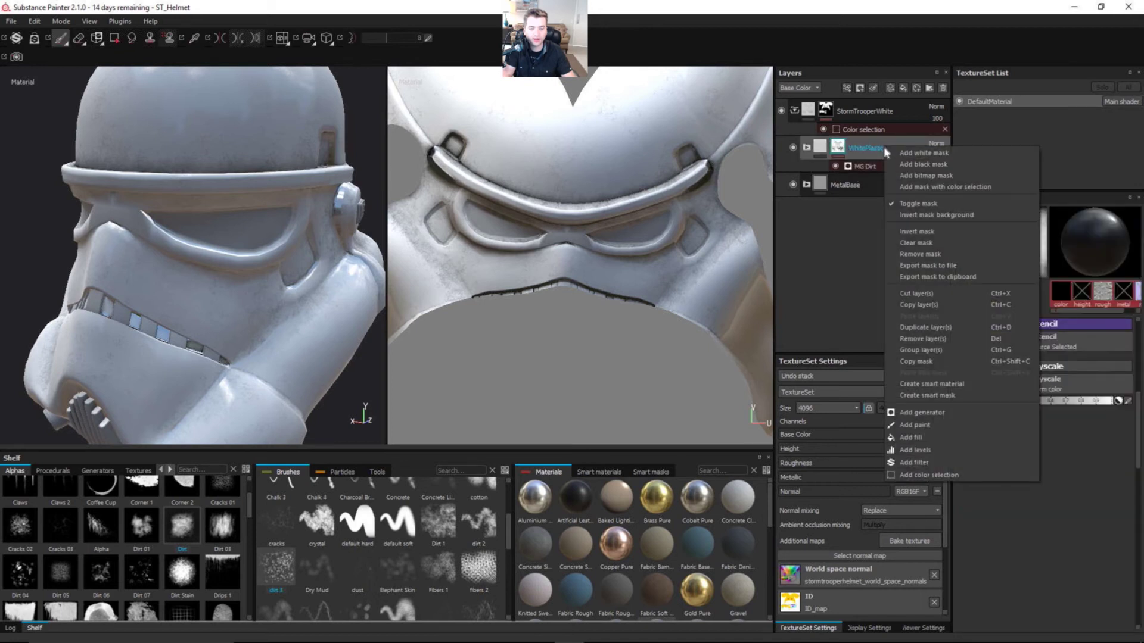
{"action": "left_click", "coordinate": [941, 450]}
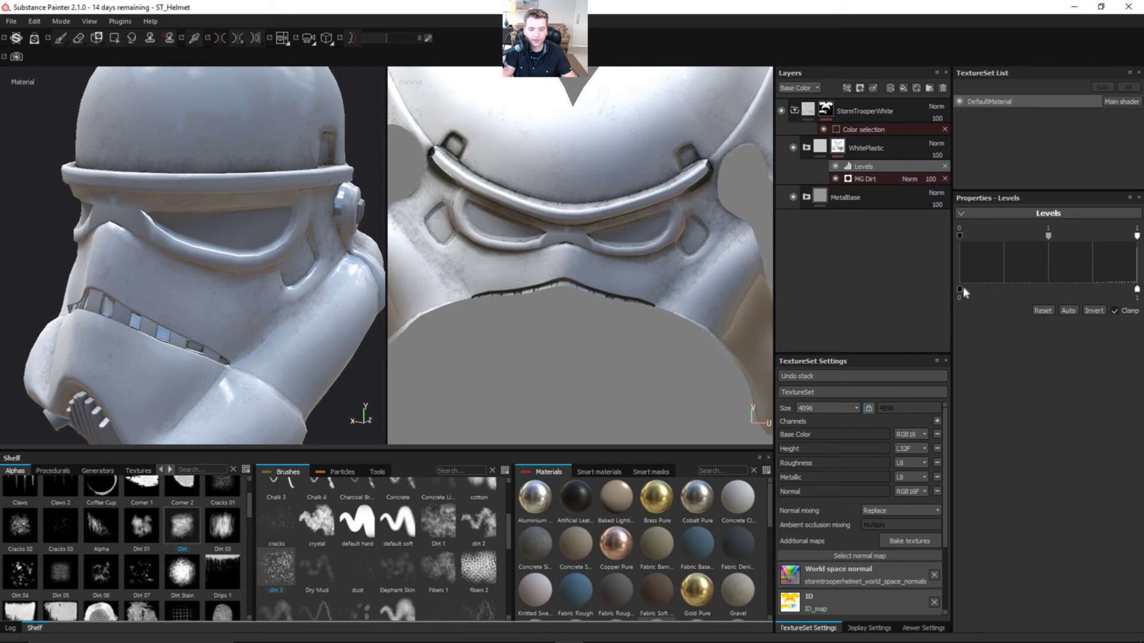
{"action": "left_click_drag", "start_coordinate": [1005, 296], "coordinate": [1032, 299]}
{"action": "left_click_drag", "start_coordinate": [958, 286], "coordinate": [959, 289]}
{"action": "left_click_drag", "start_coordinate": [1049, 237], "coordinate": [1076, 240]}
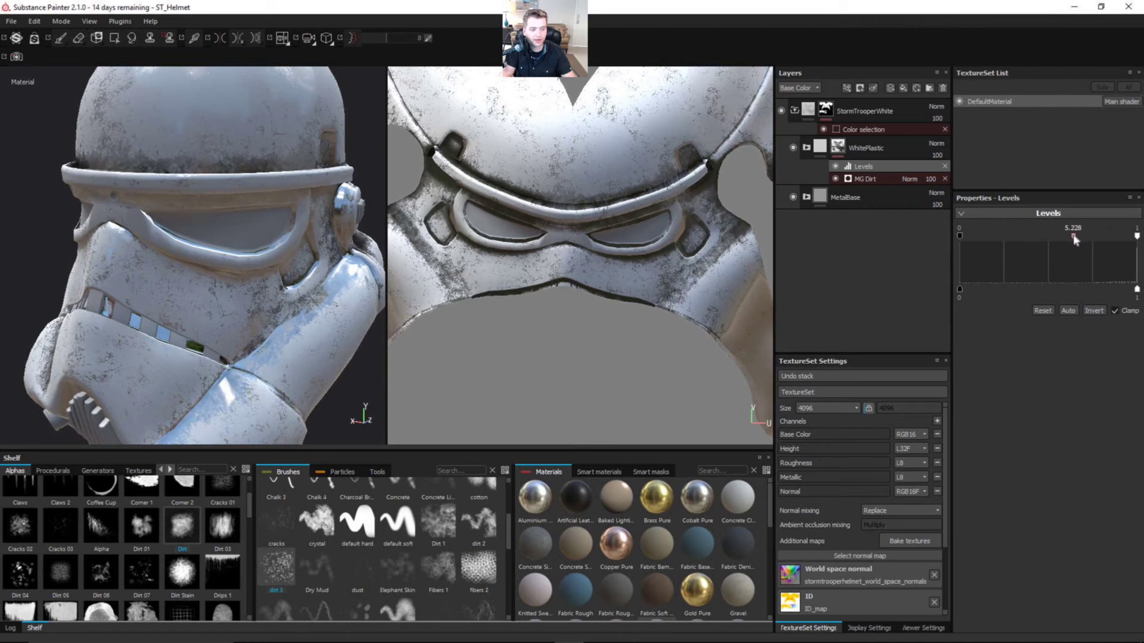
{"action": "left_click", "coordinate": [933, 179]}
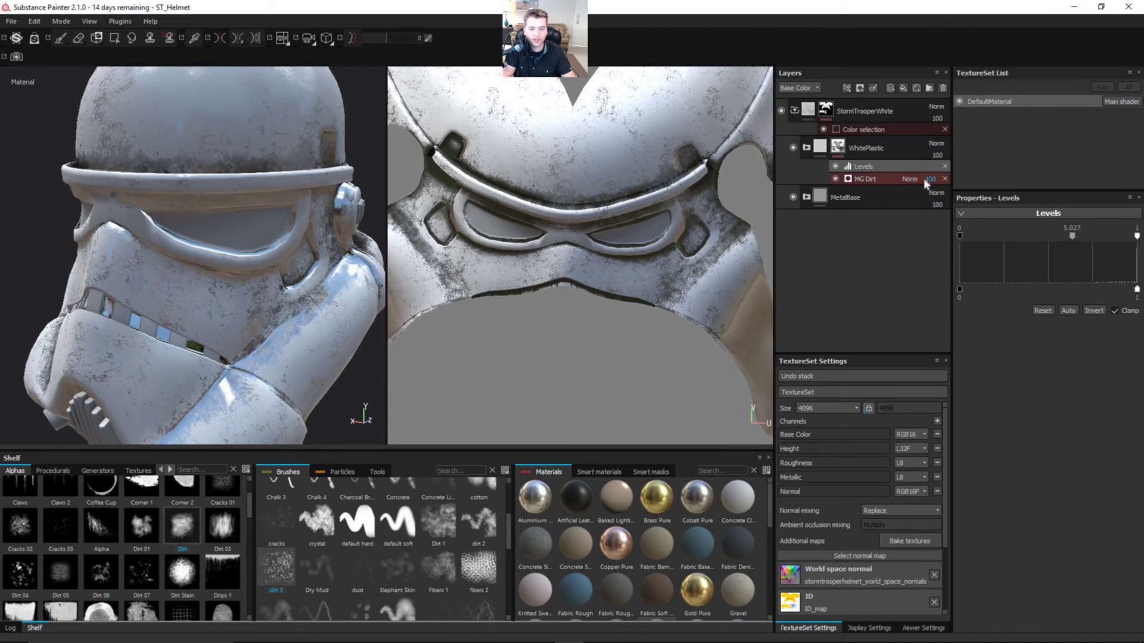
{"action": "left_click", "coordinate": [932, 180]}
{"action": "left_click_drag", "start_coordinate": [947, 187], "coordinate": [973, 199]}
{"action": "left_click", "coordinate": [890, 179]}
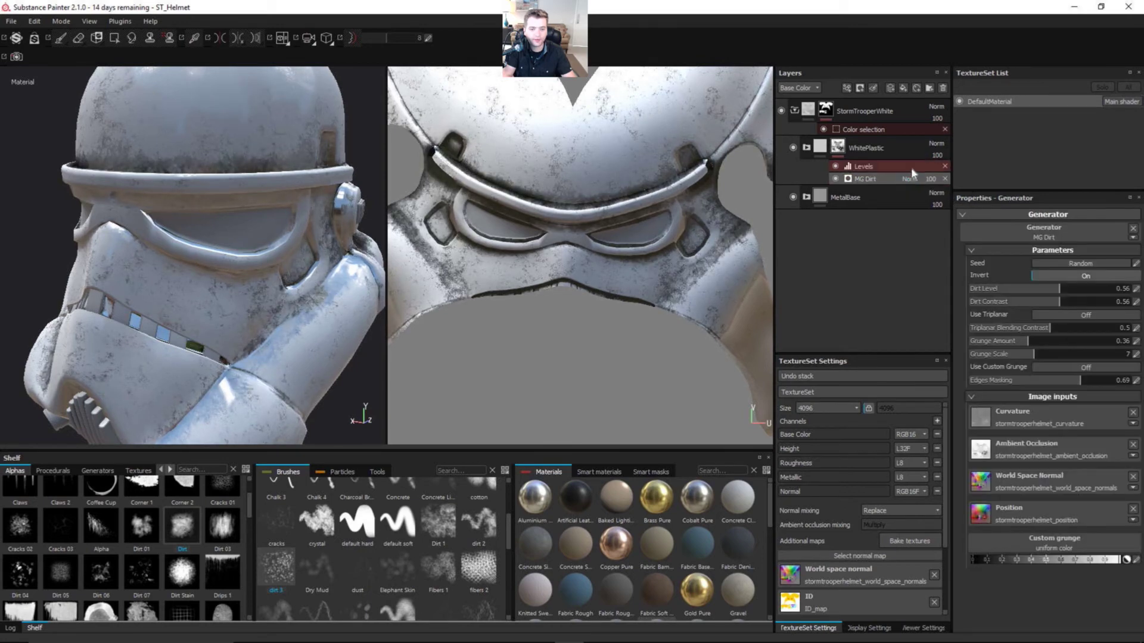
{"action": "left_click", "coordinate": [899, 168]}
{"action": "left_click", "coordinate": [909, 179]}
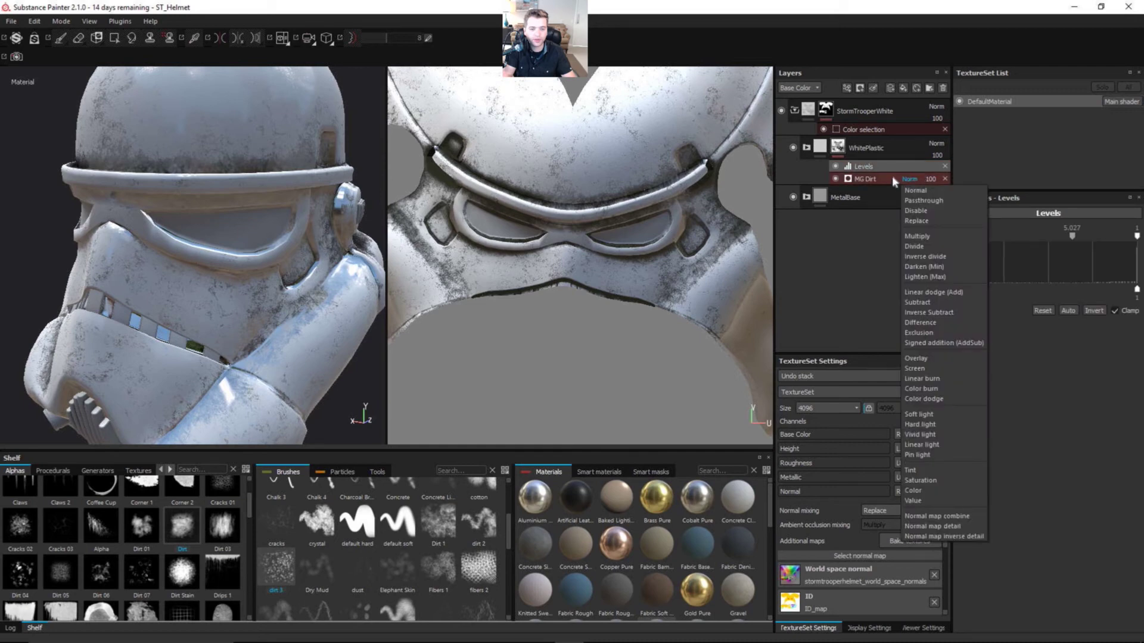
{"action": "left_click", "coordinate": [892, 177]}
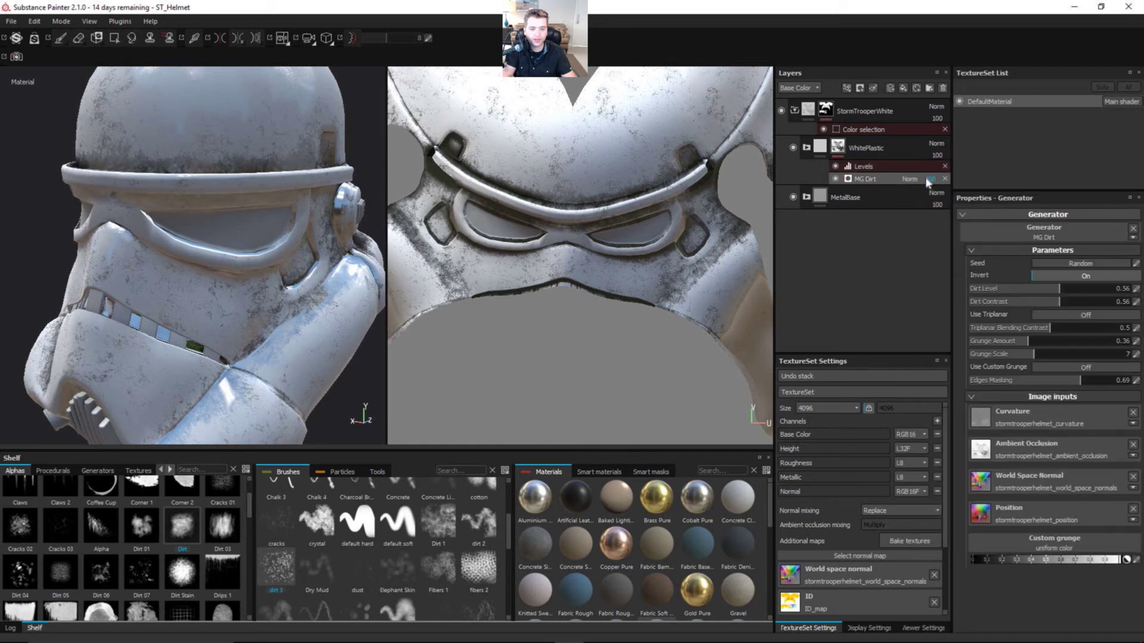
Step: Reset the WhitePlastic mask's Levels adjustment and set its midtone to 1.906 for subtler dirt
{"action": "left_click", "coordinate": [895, 167]}
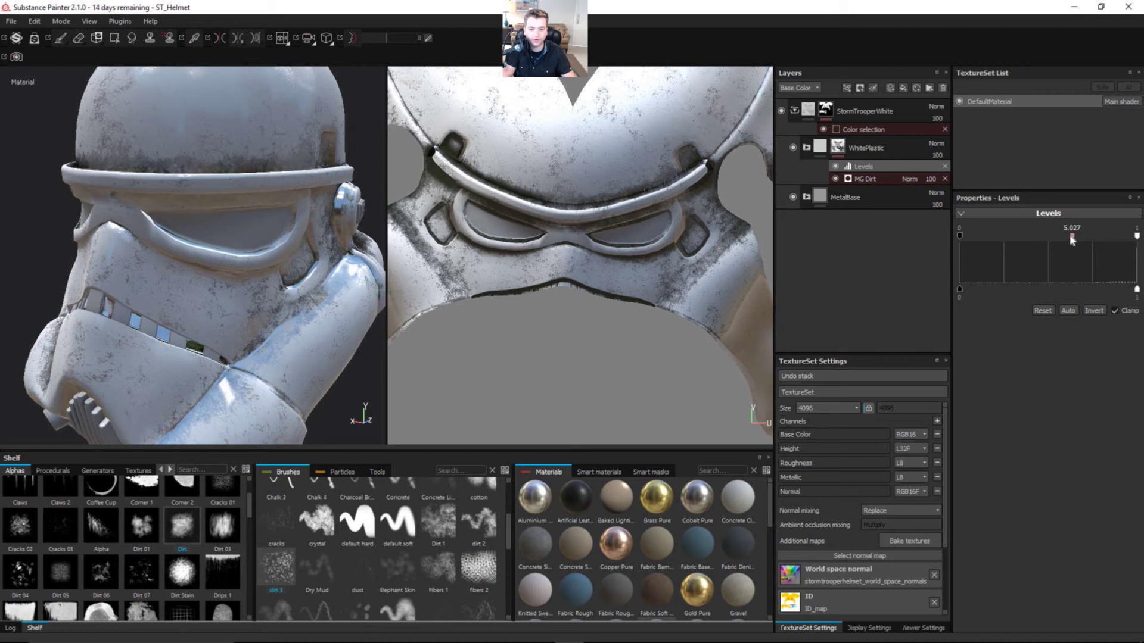
{"action": "left_click_drag", "start_coordinate": [1072, 238], "coordinate": [1057, 235]}
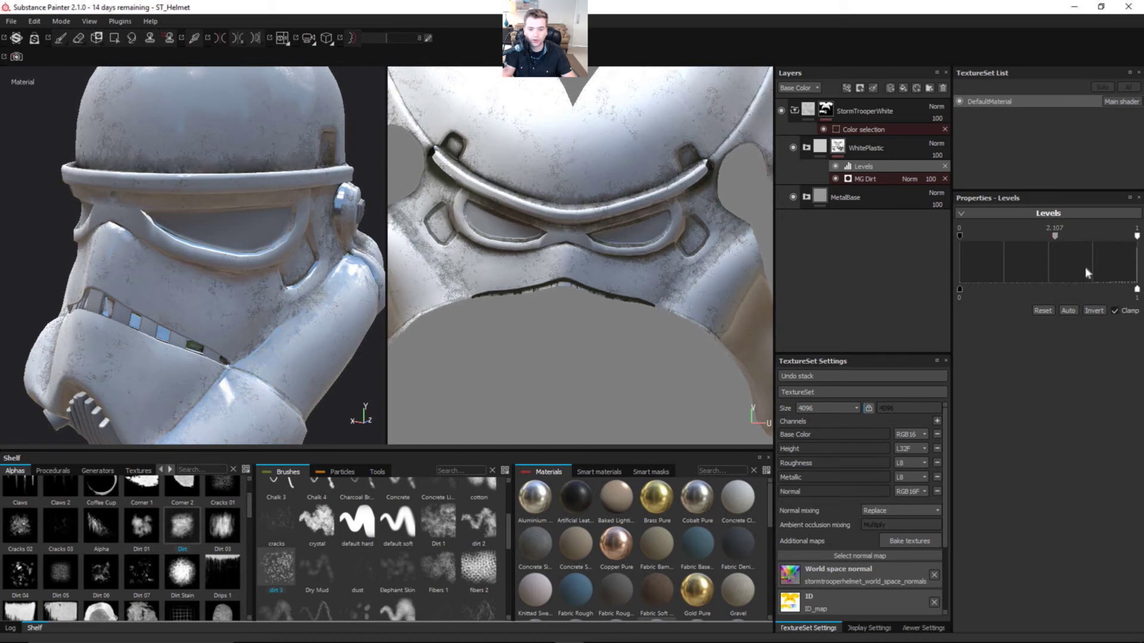
{"action": "left_click", "coordinate": [1038, 310]}
{"action": "left_click_drag", "start_coordinate": [1052, 240], "coordinate": [1053, 242]}
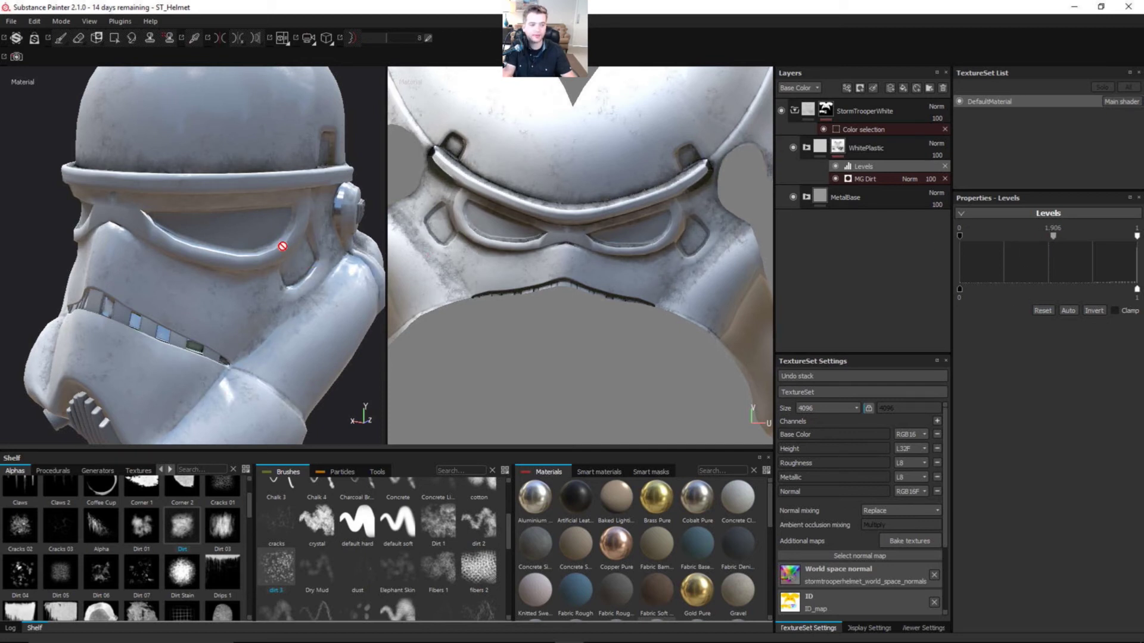
Step: Examine the dirt wear on the white plastic around the helmet's face, side and dome
{"action": "left_click_drag", "start_coordinate": [283, 247], "coordinate": [258, 235], "text": "alt"}
{"action": "right_click_drag", "start_coordinate": [268, 234], "coordinate": [130, 290], "text": "alt"}
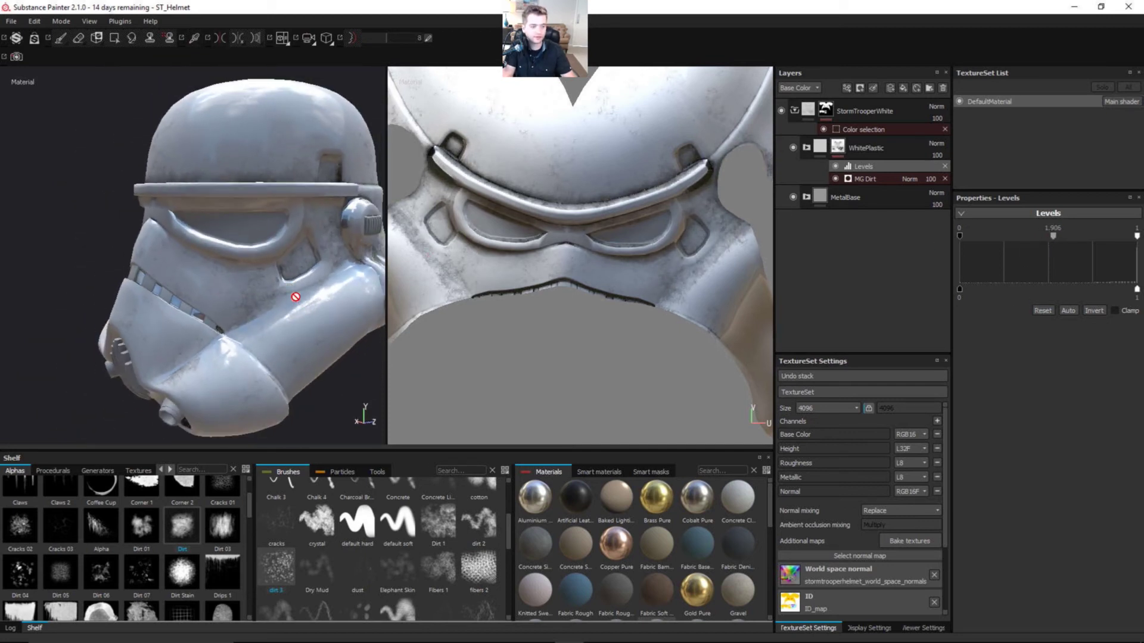
{"action": "middle_click_drag", "start_coordinate": [287, 247], "coordinate": [260, 286], "text": "alt"}
{"action": "left_click_drag", "start_coordinate": [259, 286], "coordinate": [315, 260], "text": "alt"}
{"action": "right_click_drag", "start_coordinate": [258, 255], "coordinate": [237, 304], "text": "alt"}
{"action": "middle_click_drag", "start_coordinate": [237, 304], "coordinate": [255, 247], "text": "alt"}
{"action": "right_click_drag", "start_coordinate": [246, 229], "coordinate": [220, 245], "text": "alt"}
{"action": "middle_click_drag", "start_coordinate": [249, 270], "coordinate": [252, 331], "text": "alt"}
{"action": "left_click_drag", "start_coordinate": [289, 232], "coordinate": [232, 245], "text": "alt"}
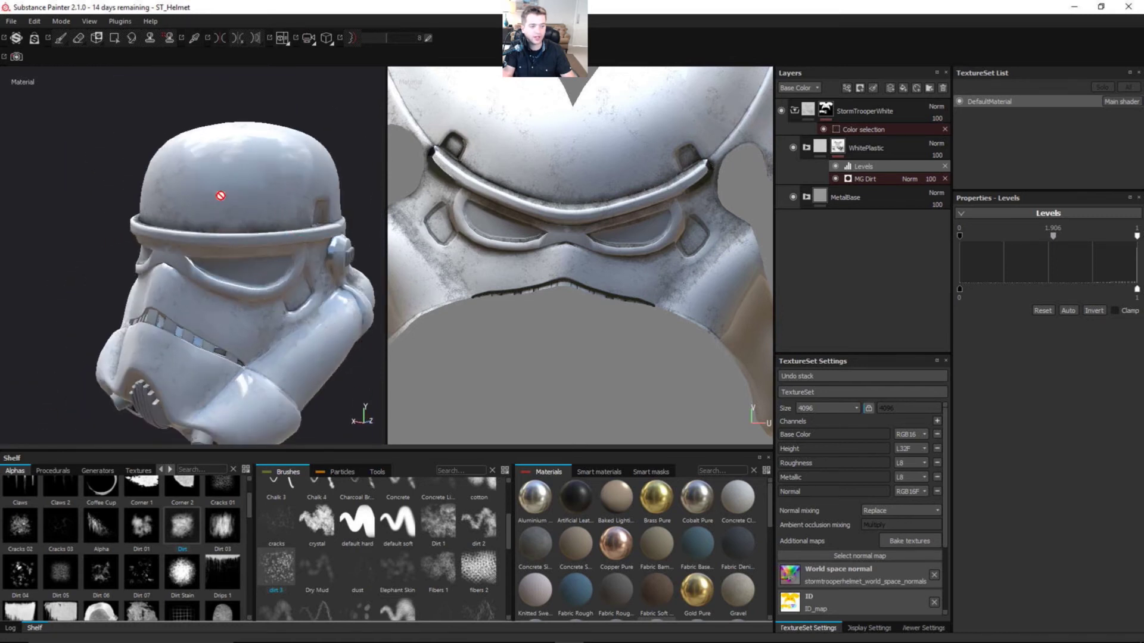
Step: Add one paint layer above FillPlasticMetallic inside the WhitePlastic group and name it PaintRough
{"action": "left_click", "coordinate": [877, 146]}
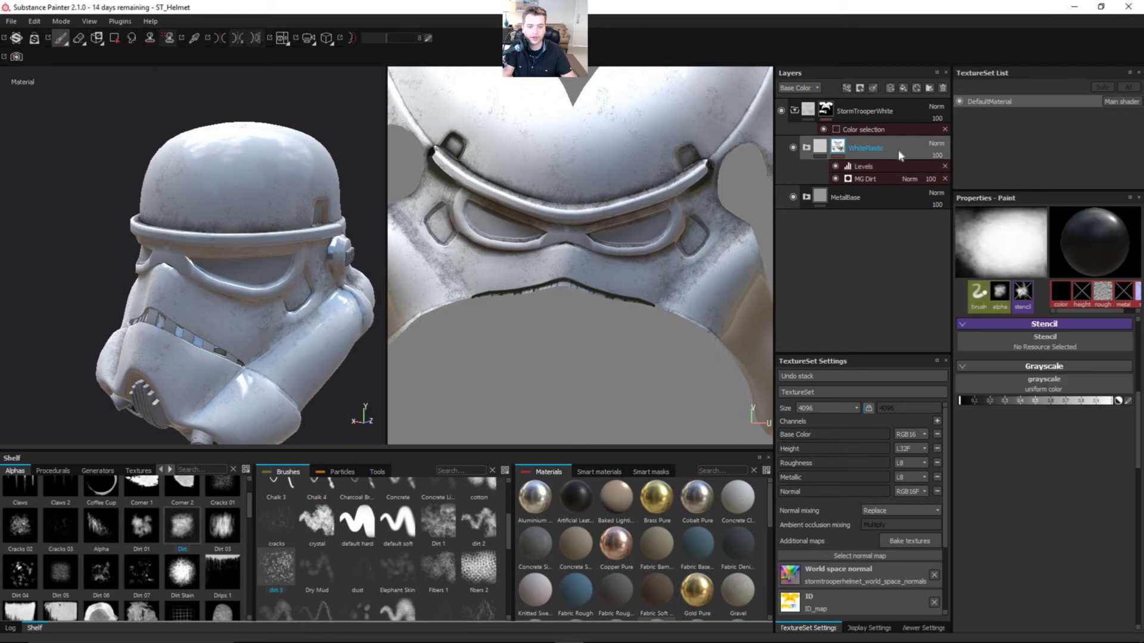
{"action": "left_click", "coordinate": [806, 147]}
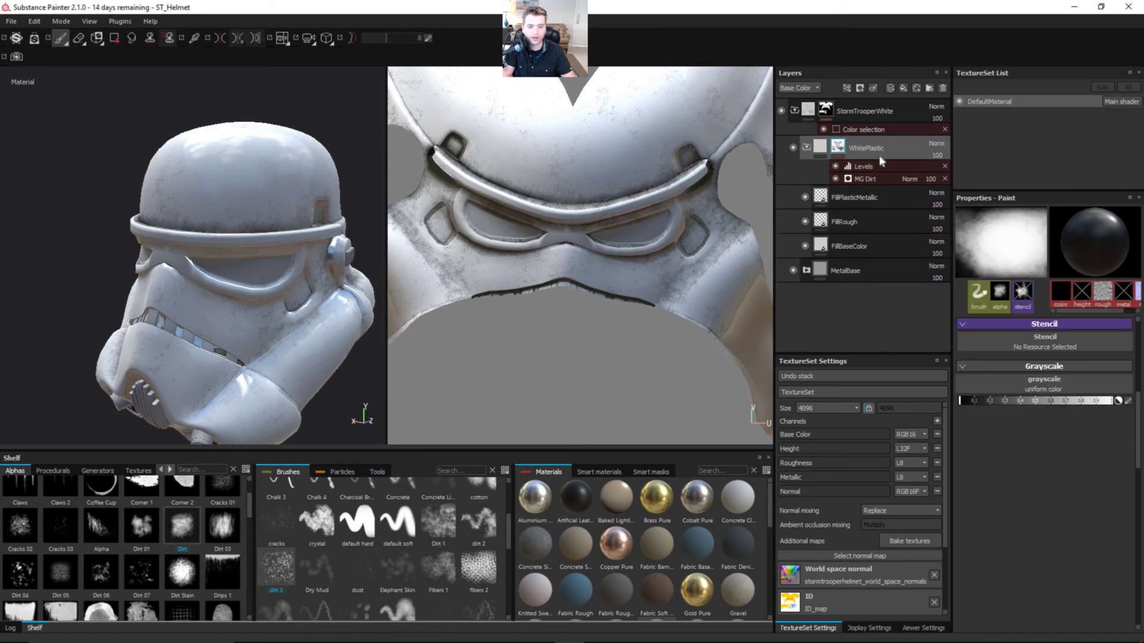
{"action": "left_click", "coordinate": [861, 208]}
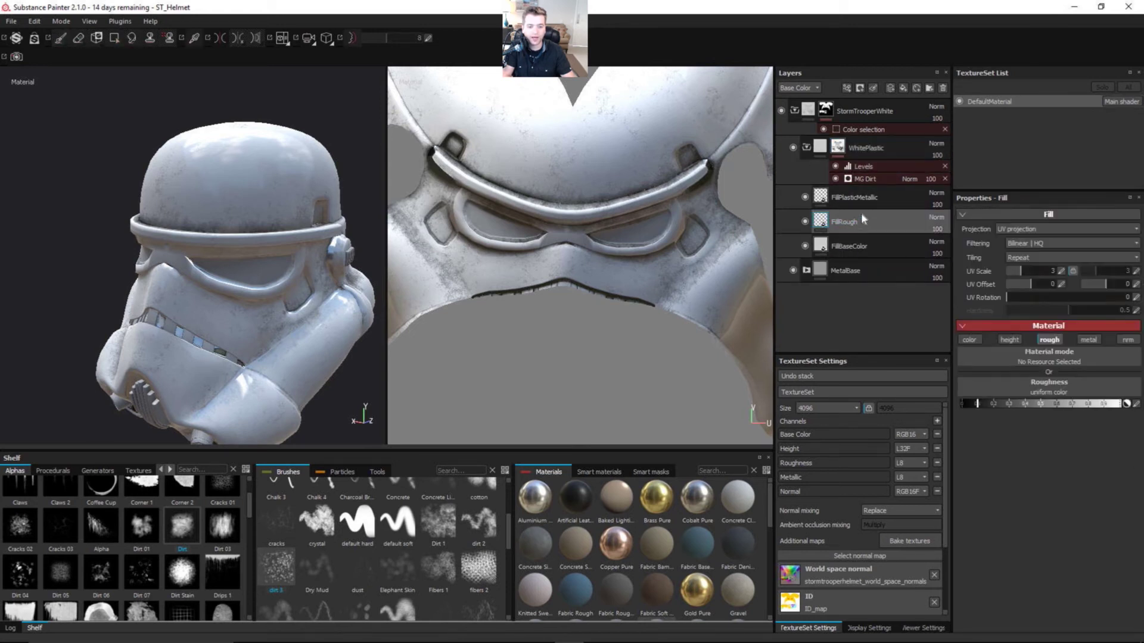
{"action": "left_click", "coordinate": [890, 89]}
{"action": "left_click", "coordinate": [890, 89]}
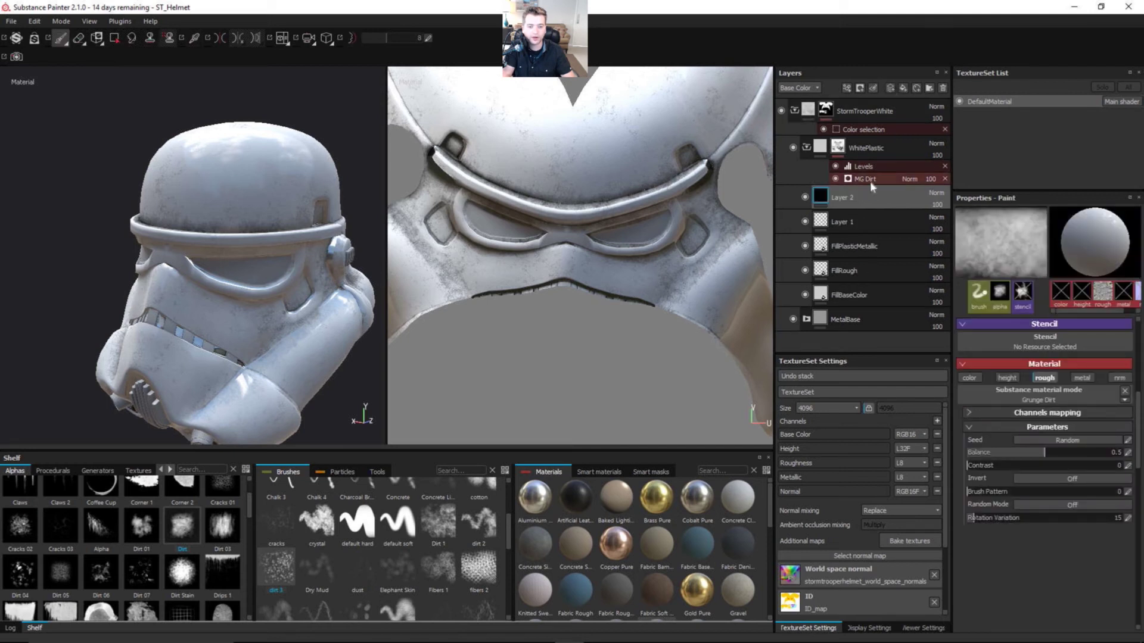
{"action": "key", "text": "Delete"}
{"action": "double_click", "coordinate": [845, 198]}
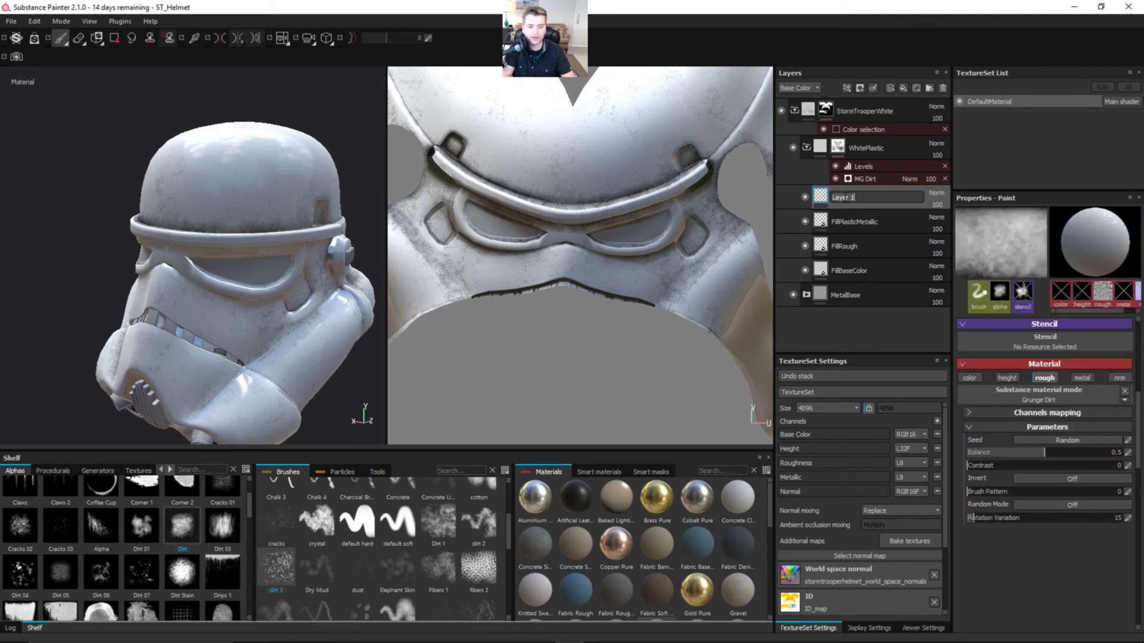
{"action": "type", "text": "P"}
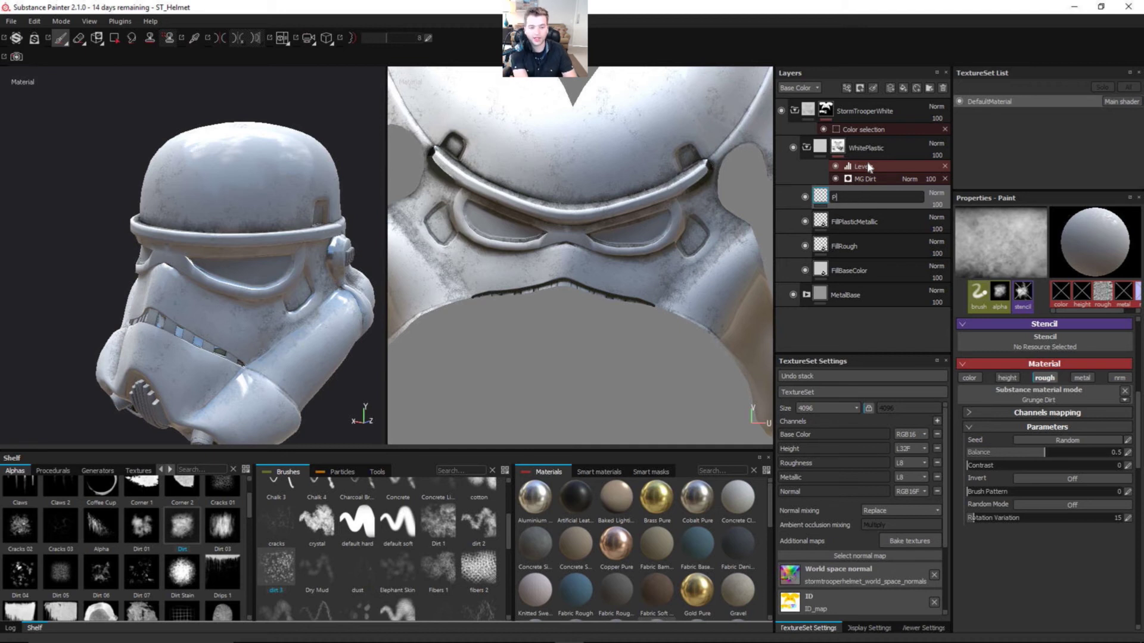
{"action": "type", "text": "aintRough"}
{"action": "key", "text": "Return"}
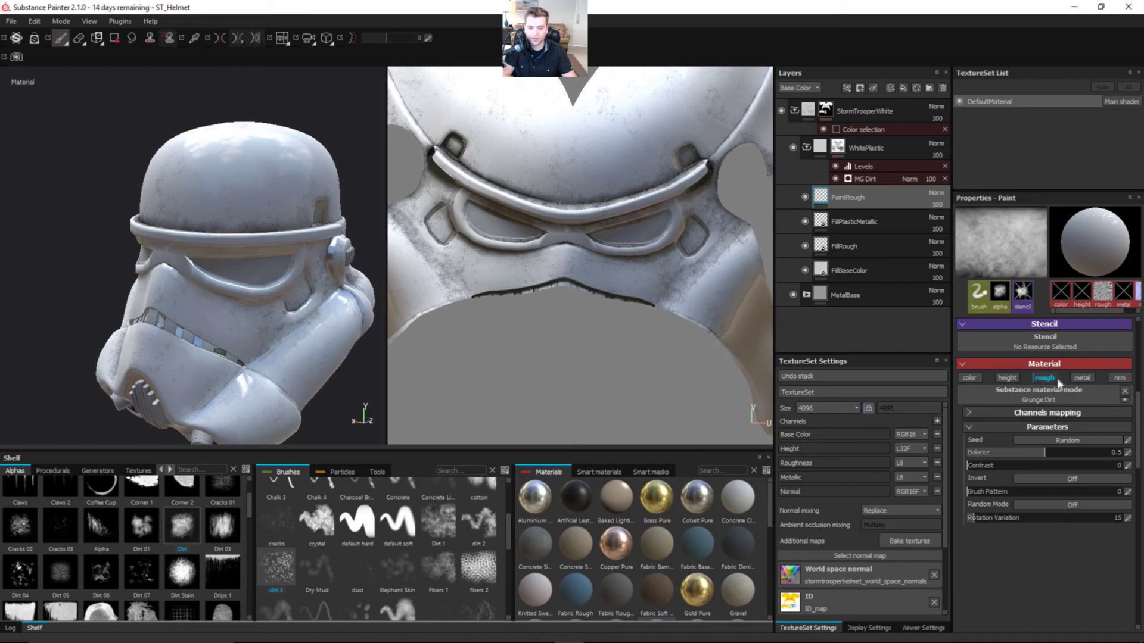
Step: Try the Fingerprint alpha with a smaller brush on the helmet dome and undo the stroke
{"action": "left_click_drag", "start_coordinate": [229, 212], "coordinate": [209, 216], "text": "alt"}
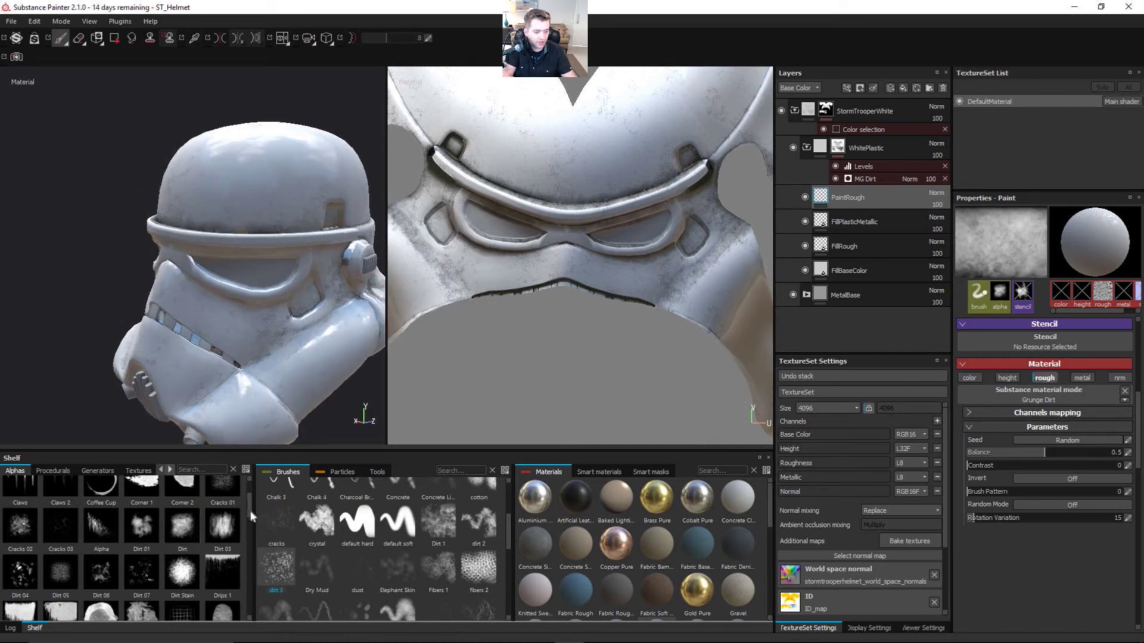
{"action": "scroll", "coordinate": [253, 507], "scroll_direction": "down", "scroll_amount": 5}
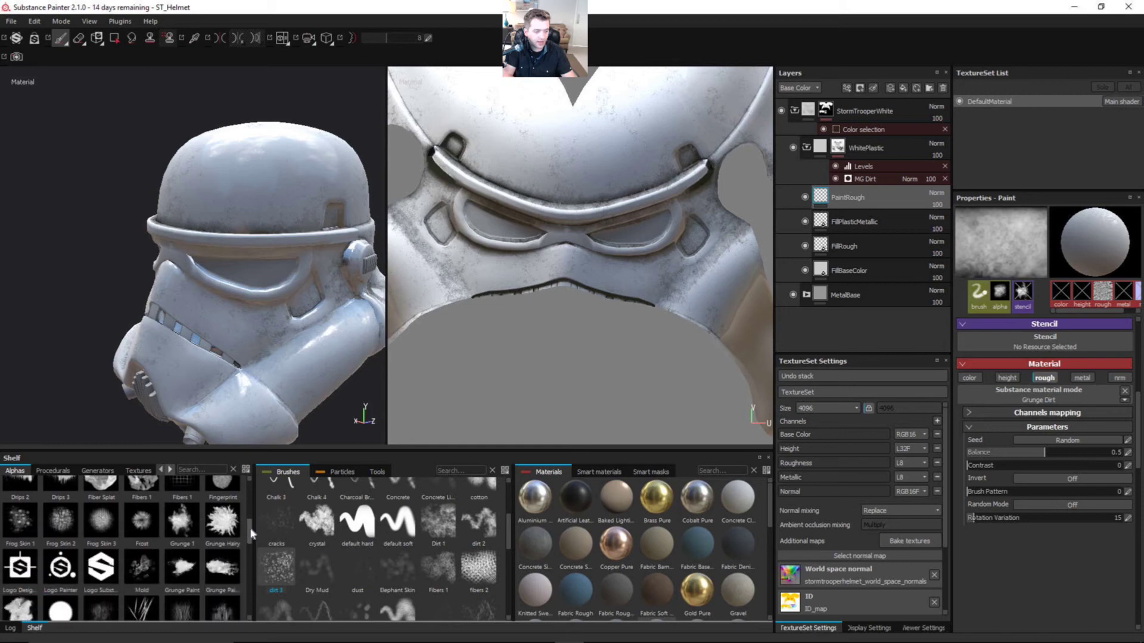
{"action": "left_click", "coordinate": [222, 491]}
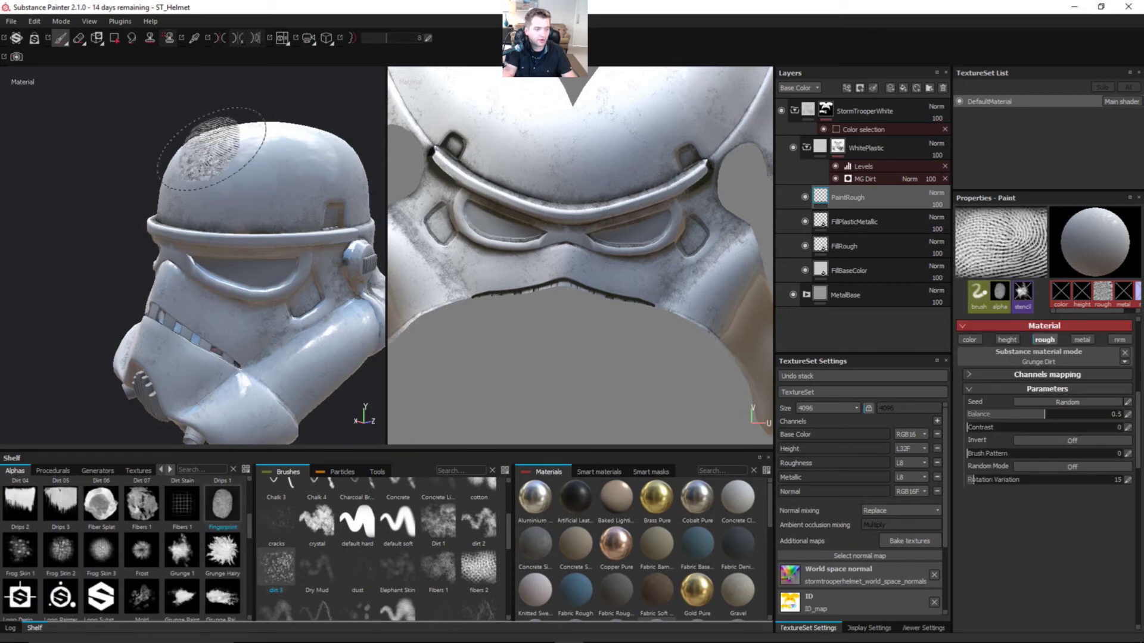
{"action": "left_click_drag", "start_coordinate": [209, 153], "coordinate": [282, 171], "text": "alt"}
{"action": "scroll", "coordinate": [238, 194], "scroll_direction": "up", "scroll_amount": 10}
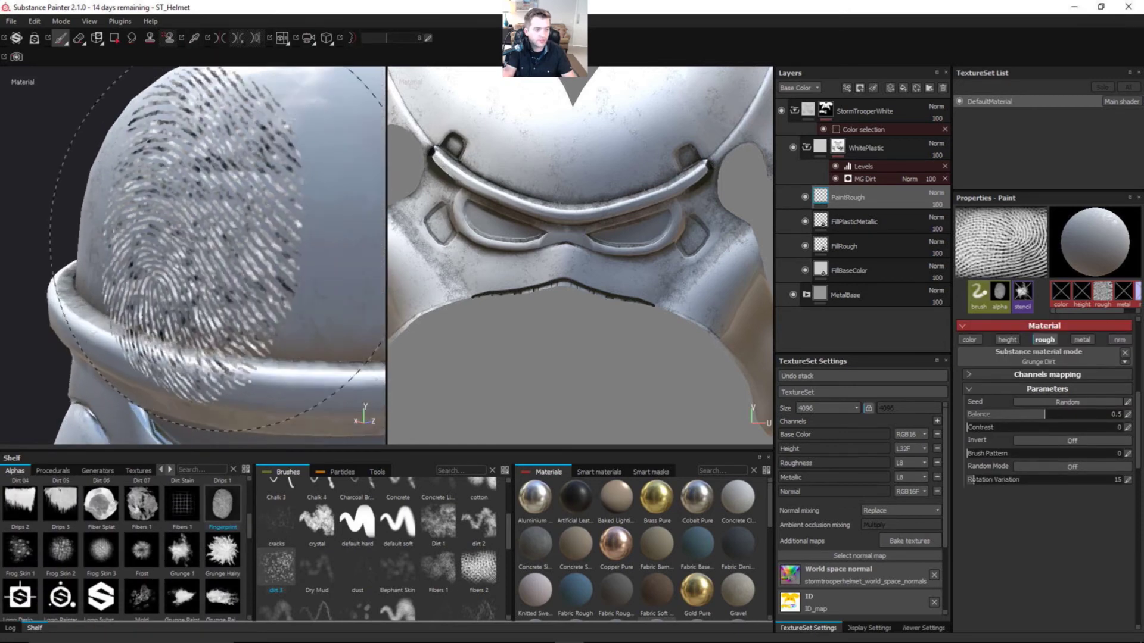
{"action": "key", "text": "ctrl"}
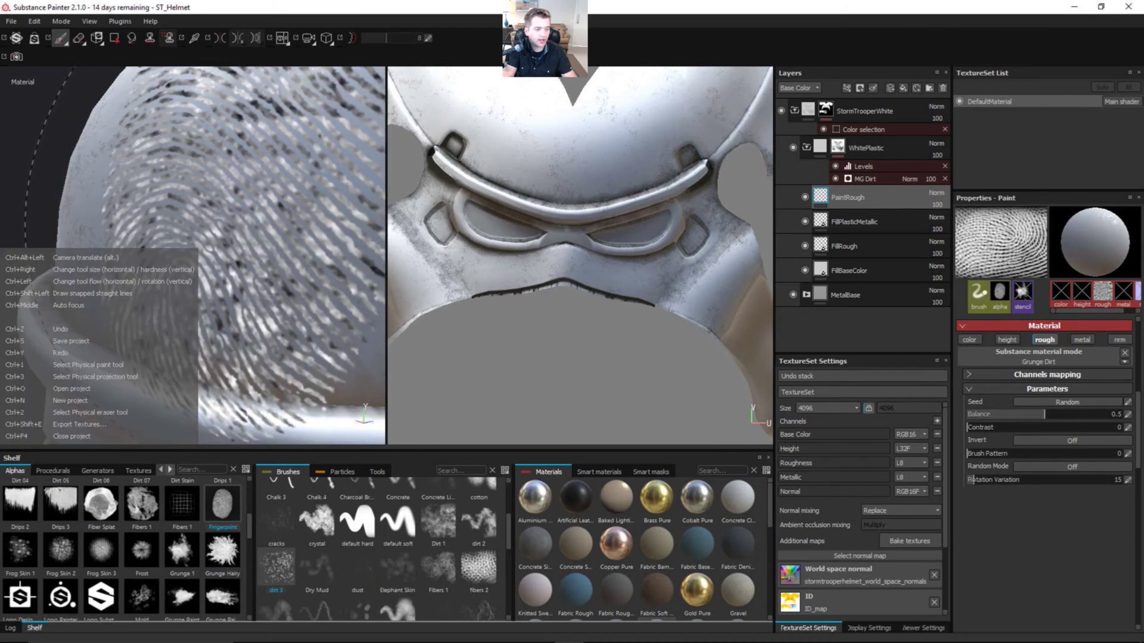
{"action": "mouse_move", "coordinate": [250, 196]}
{"action": "right_mouse_down", "text": "ctrl"}
{"action": "mouse_move", "coordinate": [107, 195]}
{"action": "mouse_move", "coordinate": [247, 191]}
{"action": "mouse_move", "coordinate": [73, 212]}
{"action": "right_mouse_up", "text": "ctrl"}
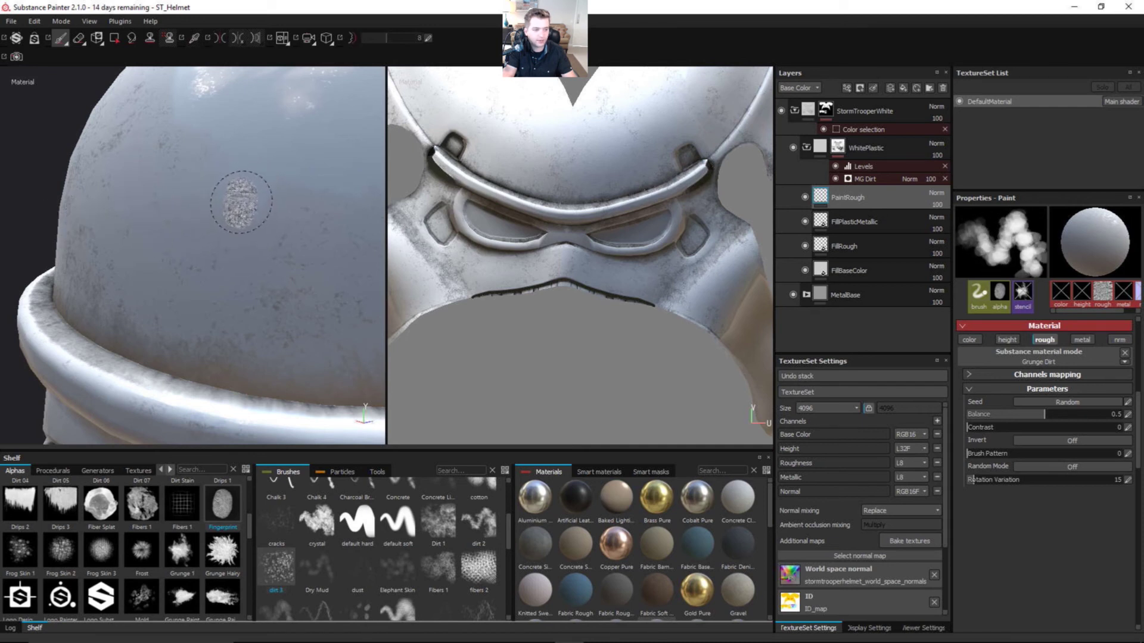
{"action": "key", "text": "ctrl+z"}
Step: Paint Grunge Dirt roughness onto the helmet dome on the PaintRough layer, using the Scratches 02 alpha with an enlarged brush
{"action": "mouse_move", "coordinate": [243, 132]}
{"action": "left_mouse_down", "text": "alt"}
{"action": "mouse_move", "coordinate": [258, 243]}
{"action": "mouse_move", "coordinate": [227, 225]}
{"action": "mouse_move", "coordinate": [268, 163]}
{"action": "mouse_move", "coordinate": [289, 159]}
{"action": "mouse_move", "coordinate": [311, 163]}
{"action": "mouse_move", "coordinate": [273, 182]}
{"action": "mouse_move", "coordinate": [348, 250]}
{"action": "mouse_move", "coordinate": [360, 234]}
{"action": "mouse_move", "coordinate": [123, 327]}
{"action": "mouse_move", "coordinate": [177, 277]}
{"action": "left_mouse_up", "text": "alt"}
{"action": "mouse_move", "coordinate": [214, 252]}
{"action": "left_mouse_down", "text": "alt"}
{"action": "mouse_move", "coordinate": [231, 250]}
{"action": "mouse_move", "coordinate": [259, 184]}
{"action": "mouse_move", "coordinate": [133, 232]}
{"action": "mouse_move", "coordinate": [210, 221]}
{"action": "left_mouse_up", "text": "alt"}
{"action": "middle_click_drag", "start_coordinate": [210, 221], "coordinate": [151, 237], "text": "alt"}
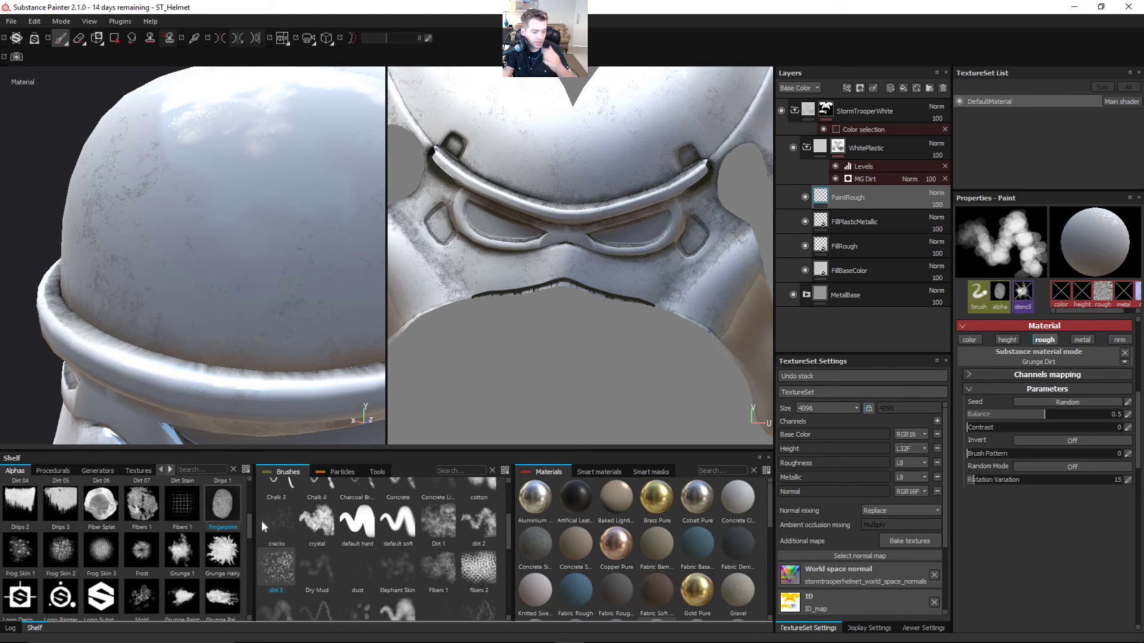
{"action": "left_click_drag", "start_coordinate": [247, 521], "coordinate": [251, 539]}
{"action": "left_click", "coordinate": [182, 566]}
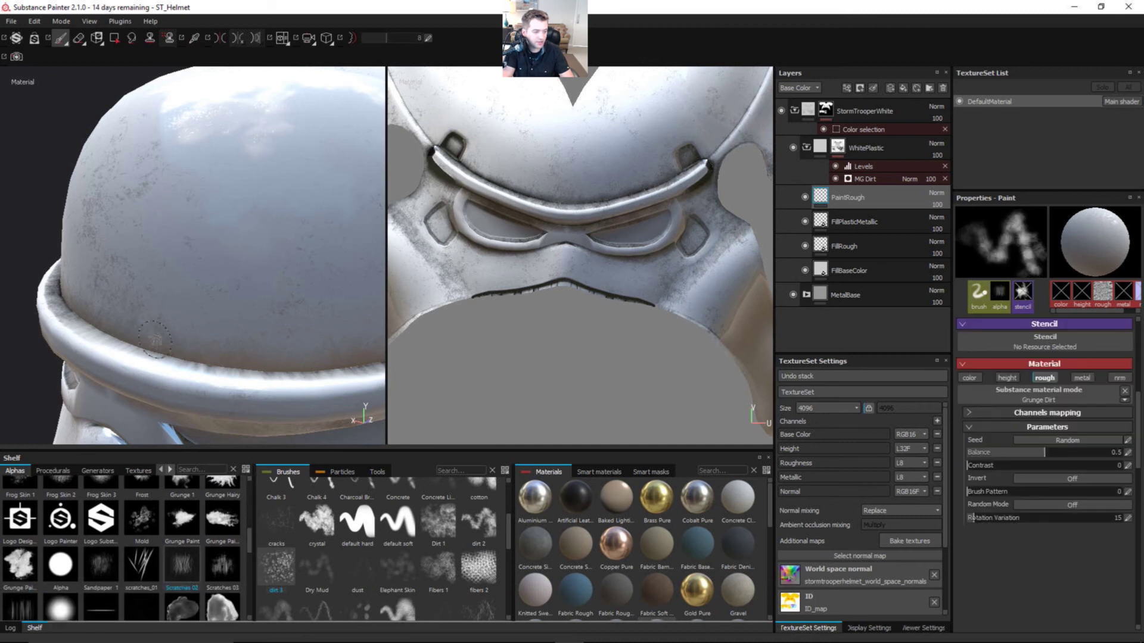
{"action": "left_click_drag", "start_coordinate": [155, 339], "coordinate": [174, 292], "text": "alt"}
{"action": "right_click", "coordinate": [182, 310]}
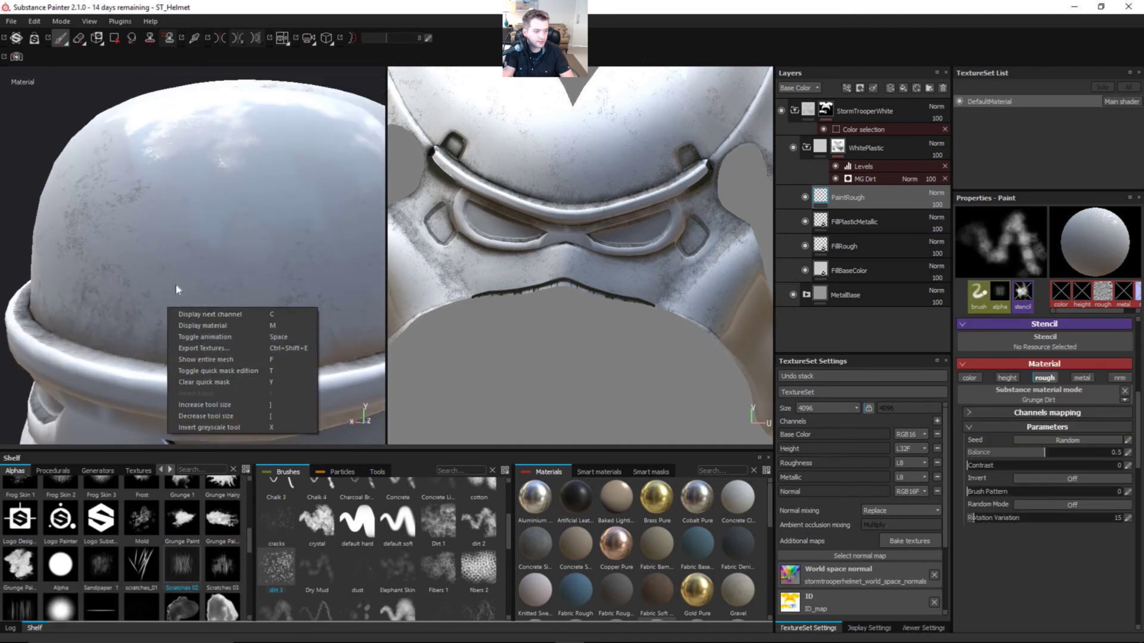
{"action": "left_click", "coordinate": [187, 283]}
{"action": "mouse_move", "coordinate": [188, 284]}
{"action": "right_mouse_down", "text": "ctrl"}
{"action": "mouse_move", "coordinate": [280, 286]}
{"action": "mouse_move", "coordinate": [246, 286]}
{"action": "right_mouse_up", "text": "ctrl"}
{"action": "mouse_move", "coordinate": [246, 287]}
{"action": "left_mouse_down", "text": "alt"}
{"action": "mouse_move", "coordinate": [197, 256]}
{"action": "mouse_move", "coordinate": [158, 191]}
{"action": "mouse_move", "coordinate": [202, 143]}
{"action": "mouse_move", "coordinate": [88, 280]}
{"action": "mouse_move", "coordinate": [197, 250]}
{"action": "mouse_move", "coordinate": [286, 191]}
{"action": "mouse_move", "coordinate": [104, 245]}
{"action": "mouse_move", "coordinate": [105, 214]}
{"action": "mouse_move", "coordinate": [220, 224]}
{"action": "mouse_move", "coordinate": [202, 212]}
{"action": "left_mouse_up", "text": "alt"}
{"action": "left_click", "coordinate": [254, 173]}
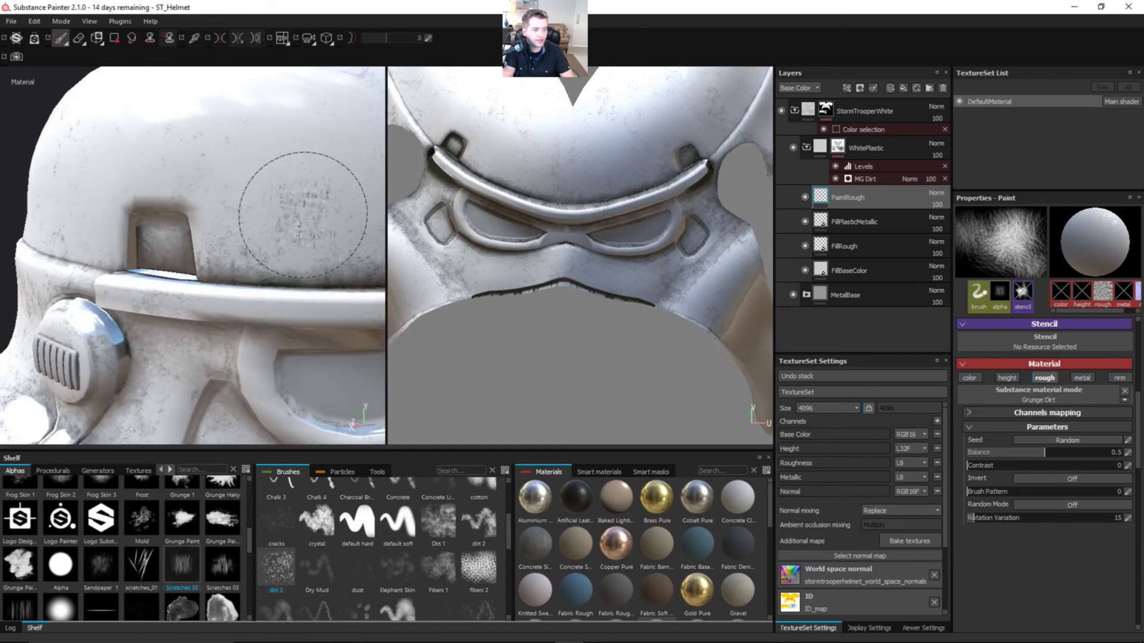
Step: Inspect the roughness variation around the helmet's dome and face, and check the FillRough settings against the PaintRough layer
{"action": "left_click_drag", "start_coordinate": [303, 215], "coordinate": [252, 185], "text": "alt"}
{"action": "mouse_move", "coordinate": [335, 217]}
{"action": "left_mouse_down", "text": "alt"}
{"action": "mouse_move", "coordinate": [286, 216]}
{"action": "mouse_move", "coordinate": [253, 186]}
{"action": "mouse_move", "coordinate": [330, 153]}
{"action": "mouse_move", "coordinate": [361, 159]}
{"action": "mouse_move", "coordinate": [254, 204]}
{"action": "mouse_move", "coordinate": [370, 222]}
{"action": "mouse_move", "coordinate": [340, 209]}
{"action": "mouse_move", "coordinate": [309, 220]}
{"action": "mouse_move", "coordinate": [308, 290]}
{"action": "mouse_move", "coordinate": [302, 227]}
{"action": "mouse_move", "coordinate": [260, 196]}
{"action": "mouse_move", "coordinate": [292, 184]}
{"action": "mouse_move", "coordinate": [237, 239]}
{"action": "mouse_move", "coordinate": [77, 222]}
{"action": "mouse_move", "coordinate": [26, 273]}
{"action": "left_mouse_up", "text": "alt"}
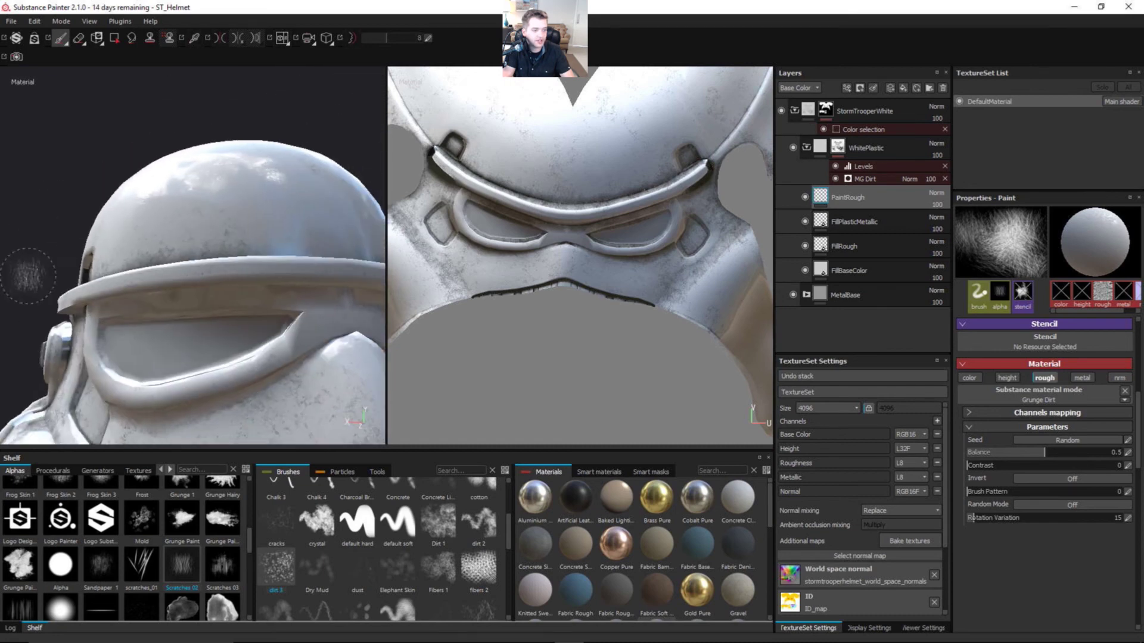
{"action": "left_click_drag", "start_coordinate": [271, 197], "coordinate": [143, 185], "text": "alt"}
{"action": "right_click_drag", "start_coordinate": [143, 184], "coordinate": [95, 224], "text": "alt"}
{"action": "left_click_drag", "start_coordinate": [95, 224], "coordinate": [157, 230], "text": "alt"}
{"action": "left_click_drag", "start_coordinate": [337, 234], "coordinate": [224, 245], "text": "alt"}
{"action": "middle_click_drag", "start_coordinate": [247, 215], "coordinate": [164, 229], "text": "alt"}
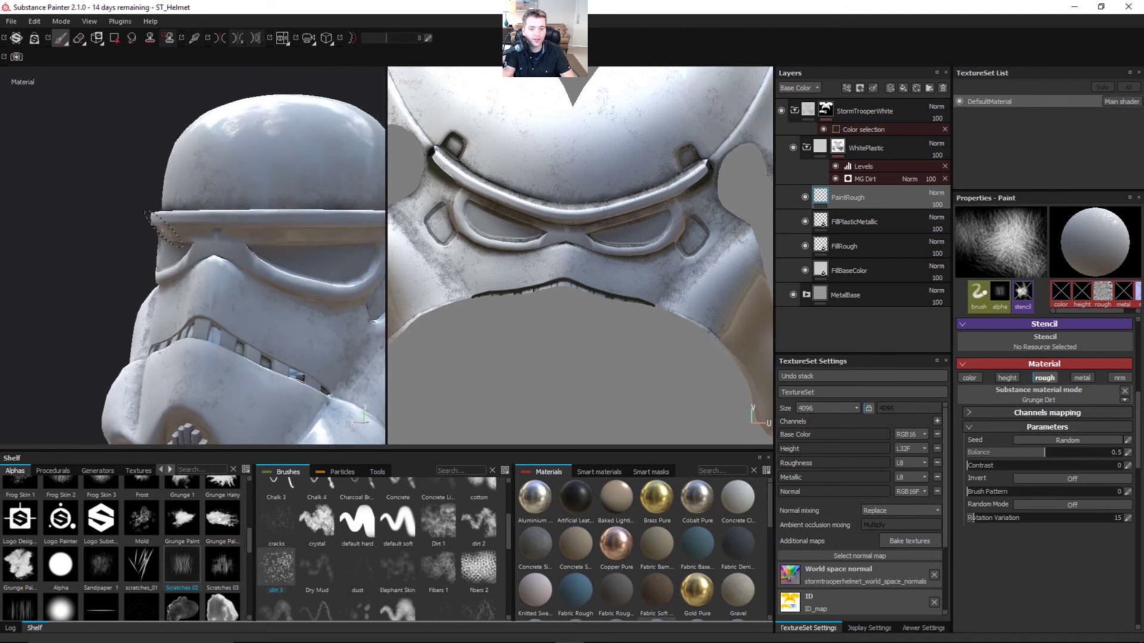
{"action": "left_click", "coordinate": [883, 251]}
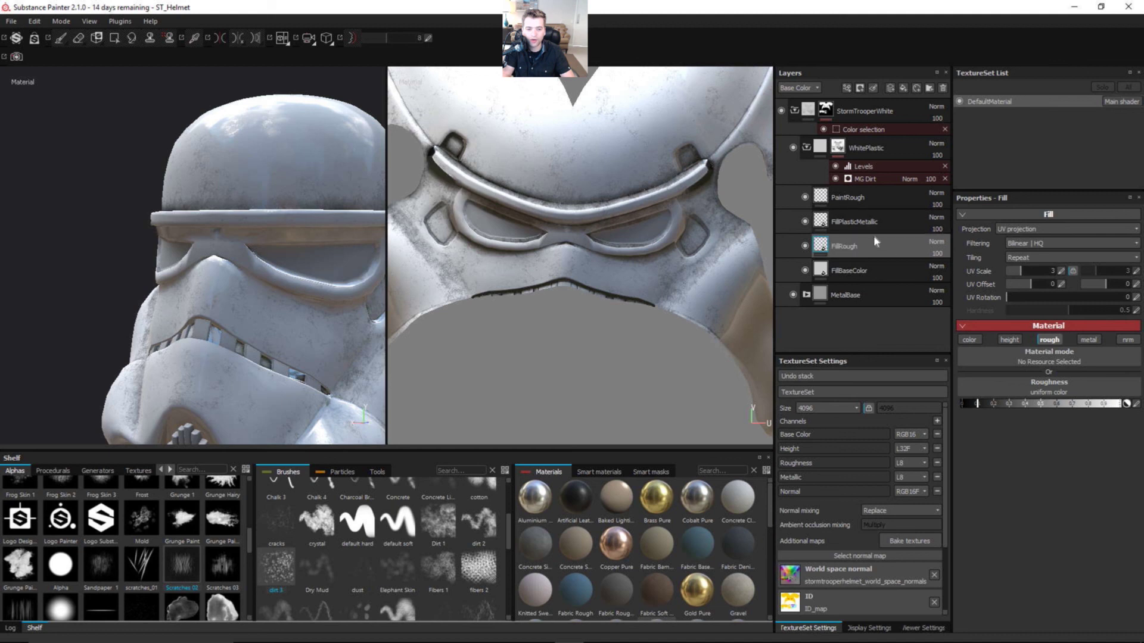
{"action": "left_click", "coordinate": [888, 201]}
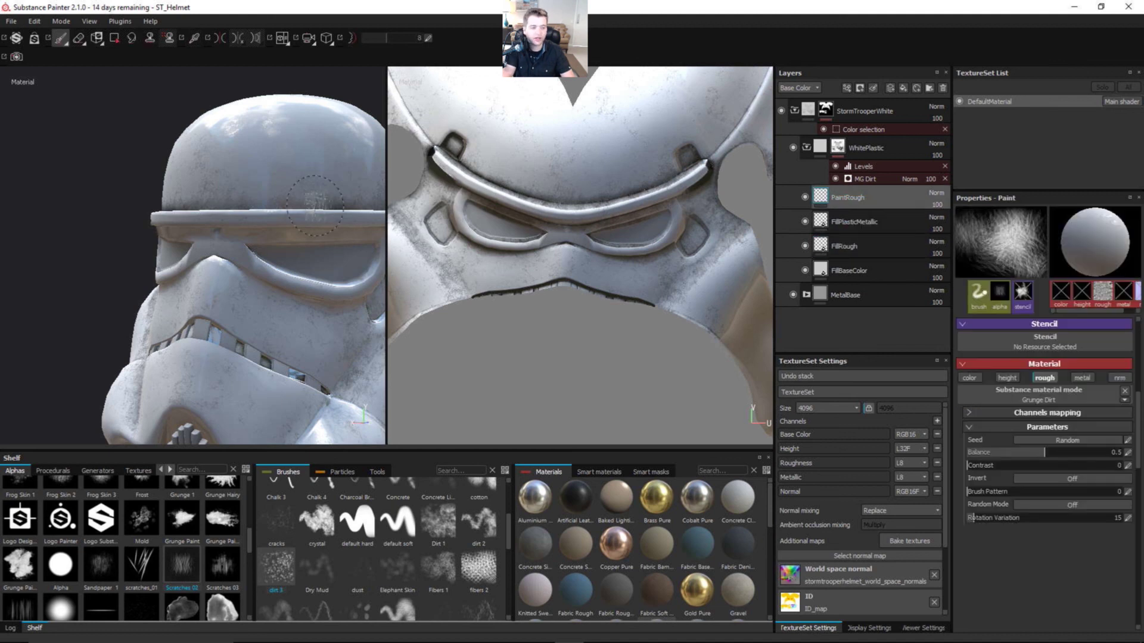
{"action": "left_click_drag", "start_coordinate": [314, 206], "coordinate": [358, 173], "text": "alt"}
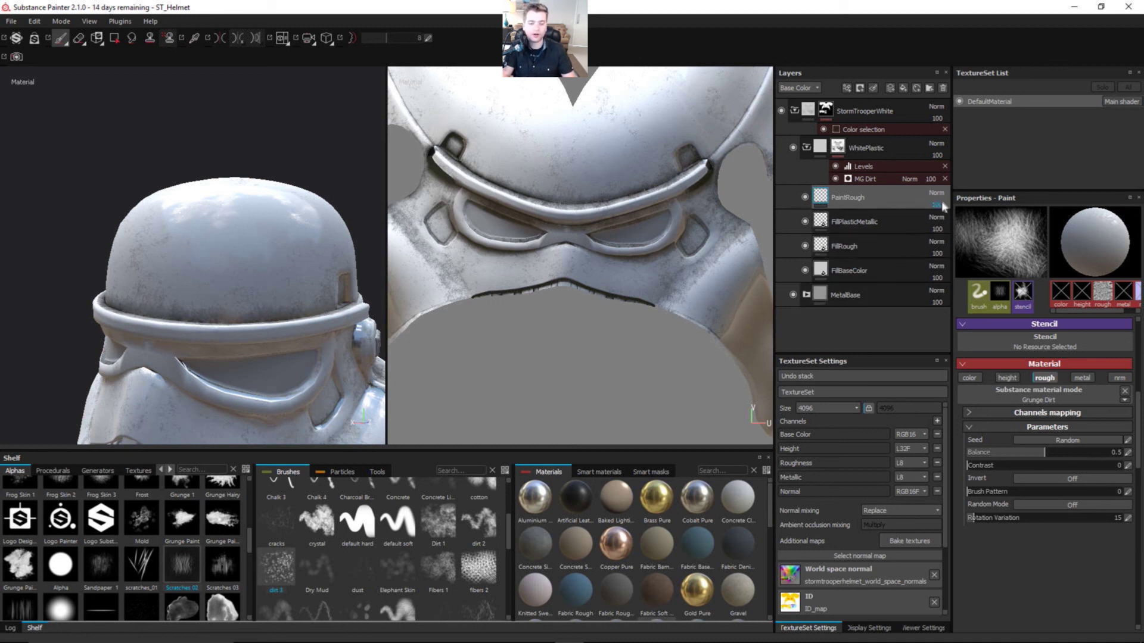
Step: Collapse the WhitePlastic group and check which layers the MetalBase group contains
{"action": "left_click", "coordinate": [808, 148]}
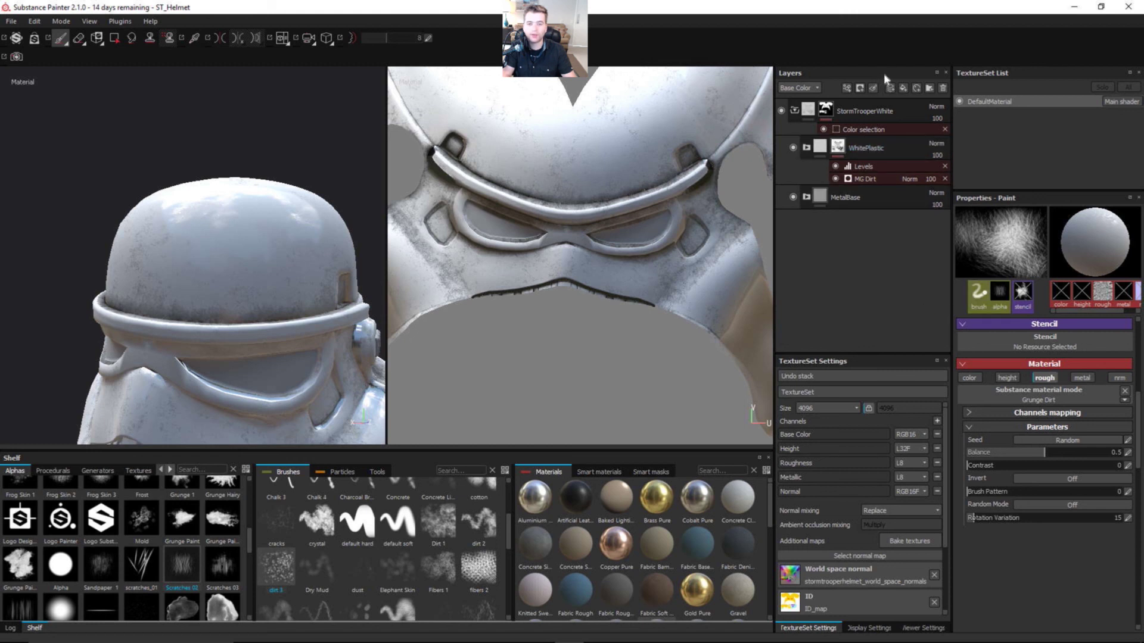
{"action": "left_click", "coordinate": [717, 322]}
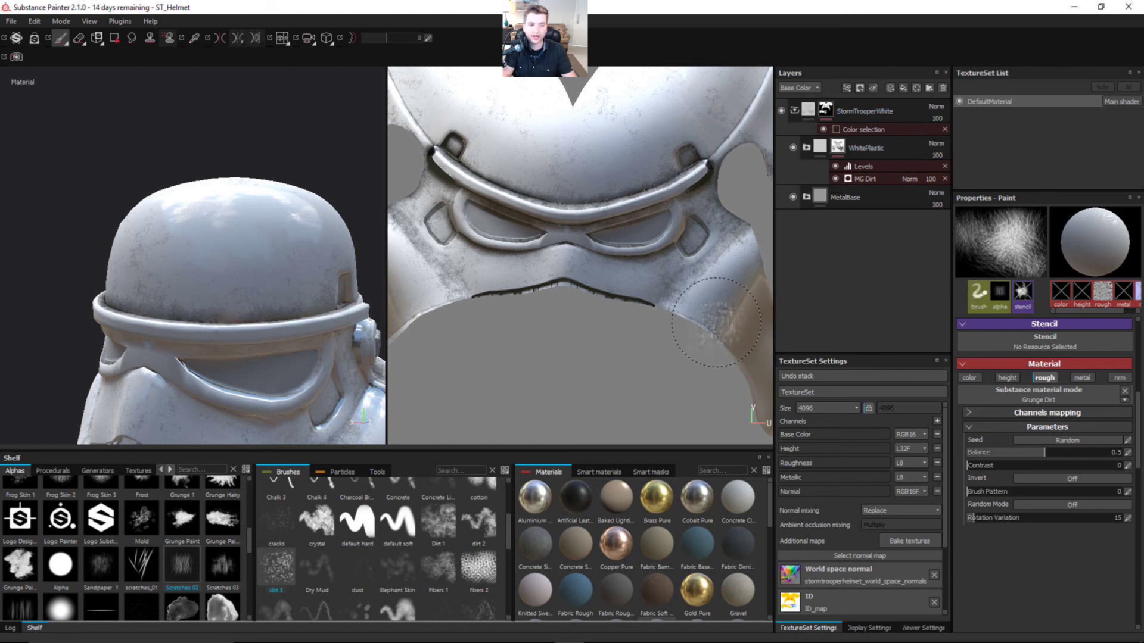
{"action": "left_click_drag", "start_coordinate": [323, 247], "coordinate": [253, 246], "text": "alt"}
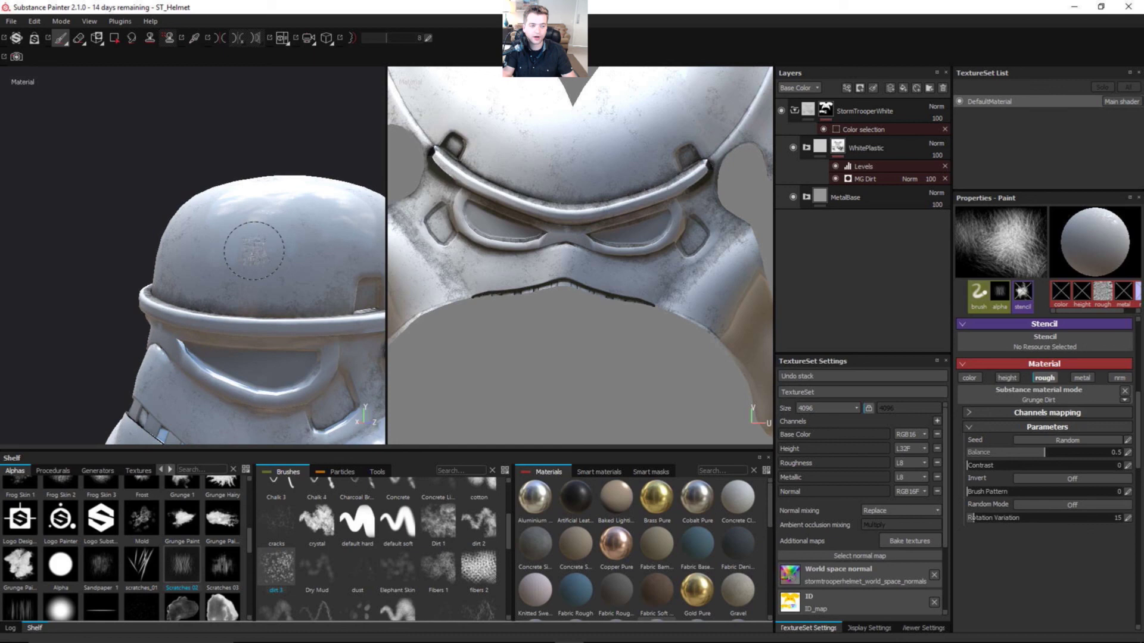
{"action": "left_click", "coordinate": [807, 197]}
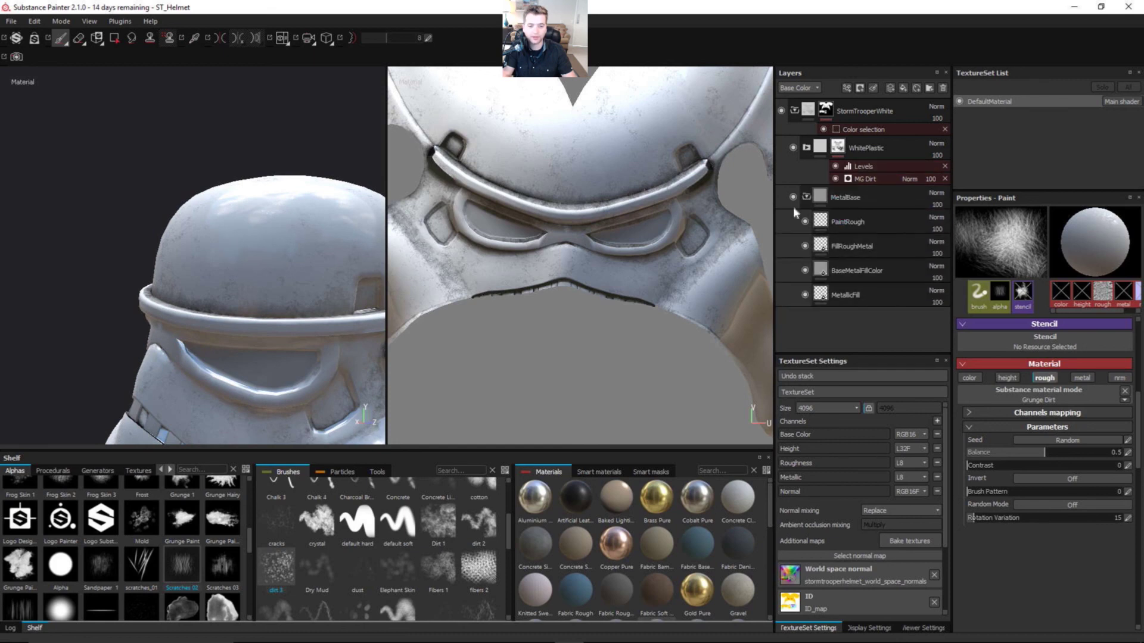
{"action": "left_click", "coordinate": [805, 197]}
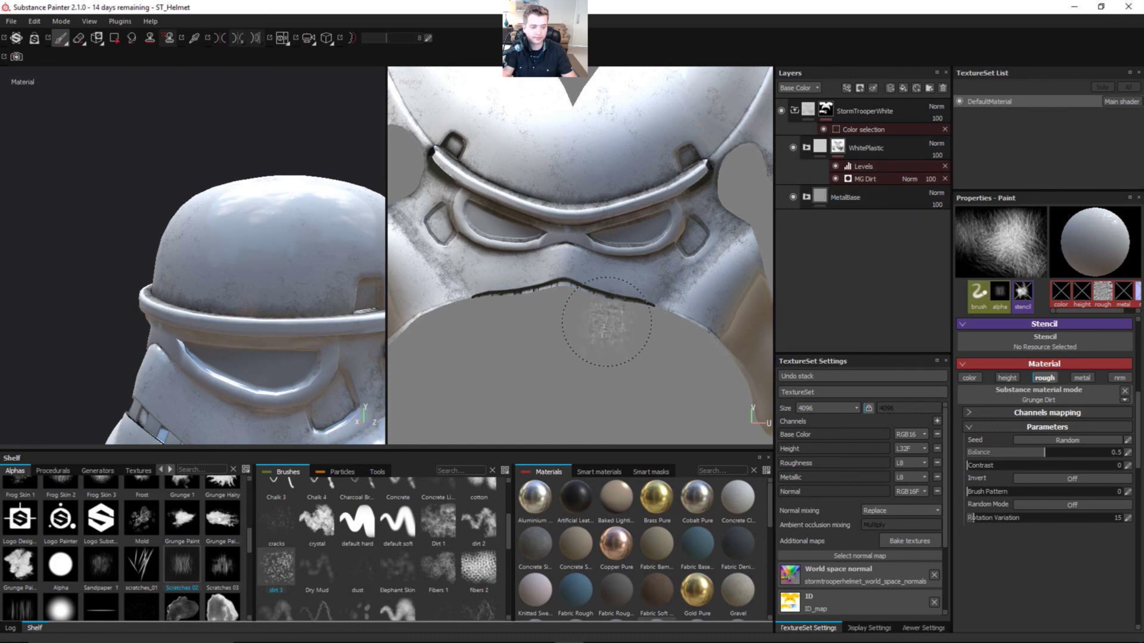